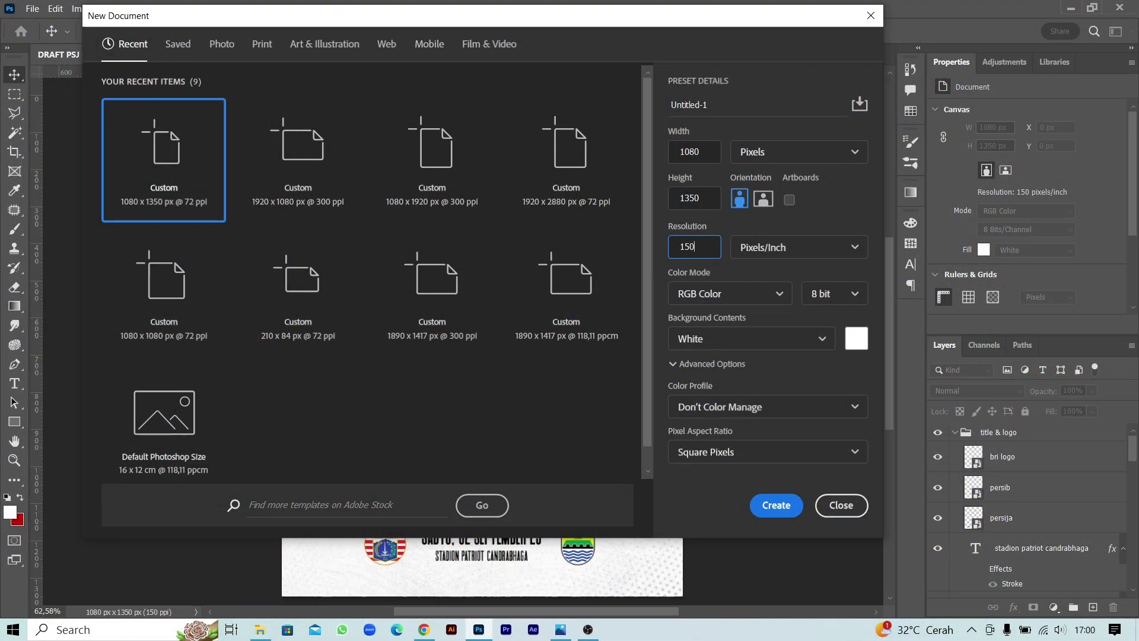
# Create a transparent 1080×1350 px, 150 ppi document with a vertical guide at X 540 px.
pyautogui.click(822, 338)
pyautogui.click(703, 438)
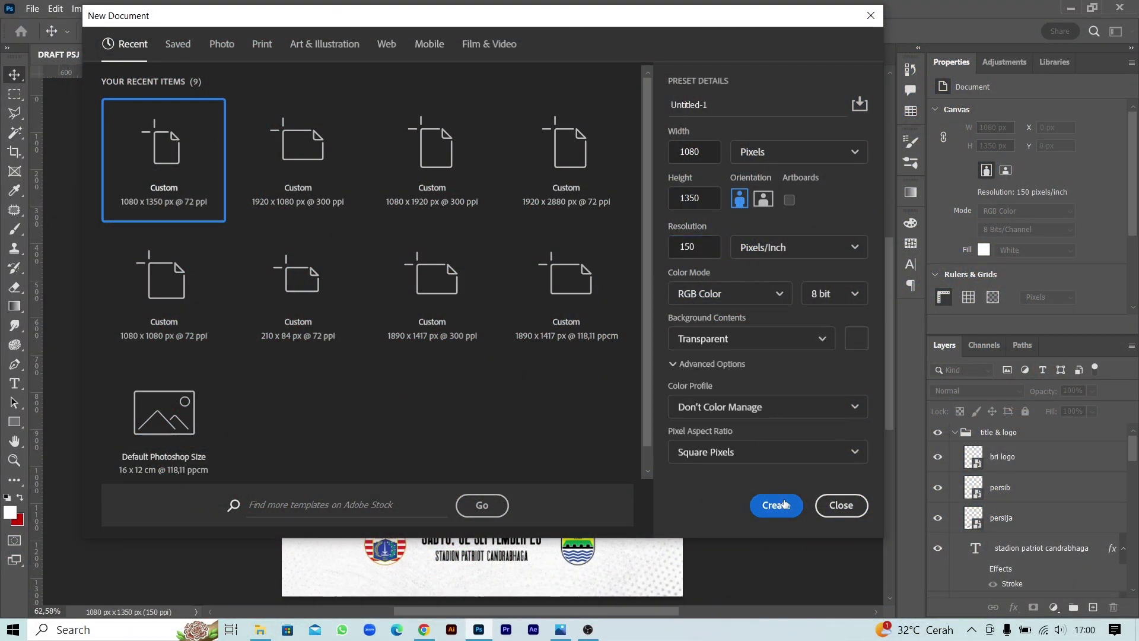
pyautogui.click(771, 505)
pyautogui.hotkey('ctrl', 't')
pyautogui.moveTo(45, 199); pyautogui.dragTo(458, 258)
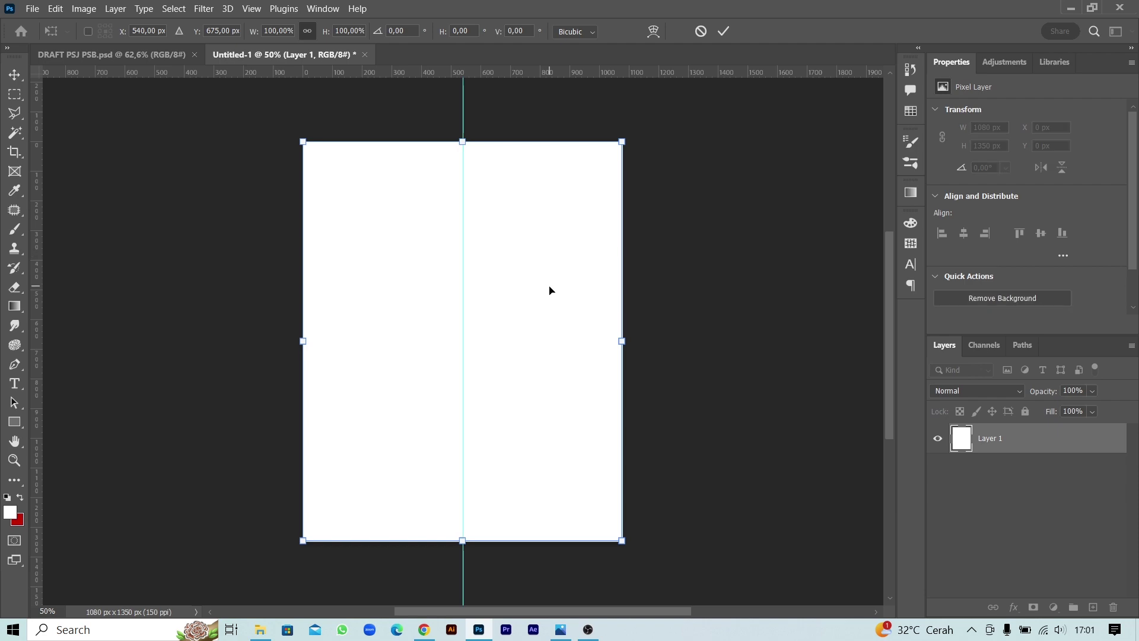
# Place the ridho and klok player cut-outs onto the poster.
pyautogui.scroll(2, 549, 290)
pyautogui.scroll(1, 534, 308)
pyautogui.scroll(-1, 543, 332)
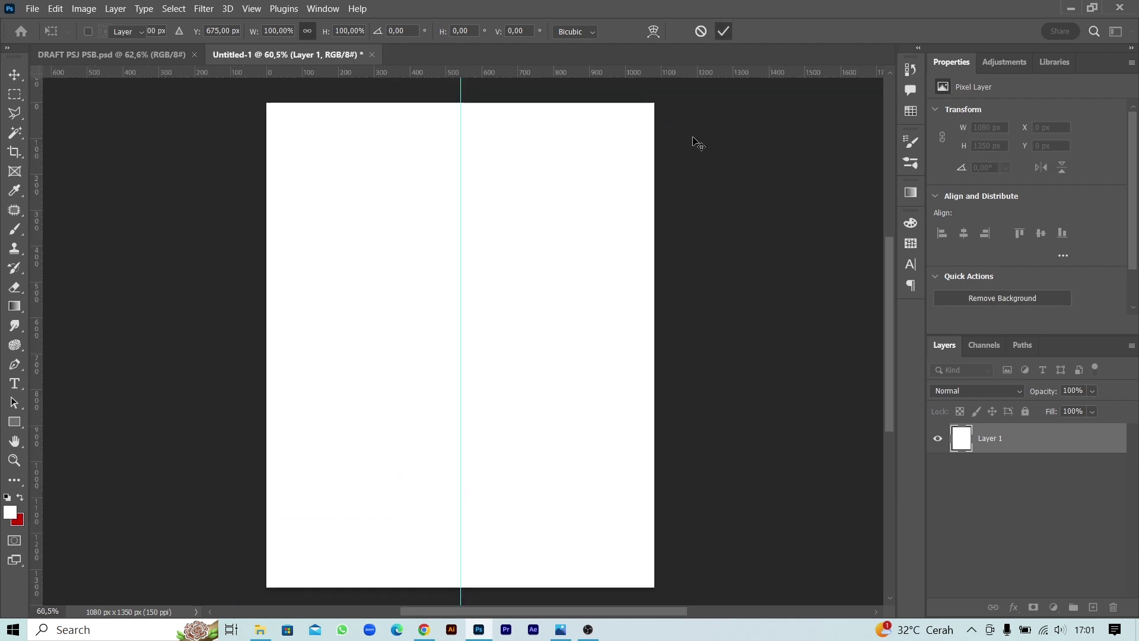
pyautogui.hotkey('alt', 'Tab')
pyautogui.moveTo(837, 113); pyautogui.dragTo(487, 373)
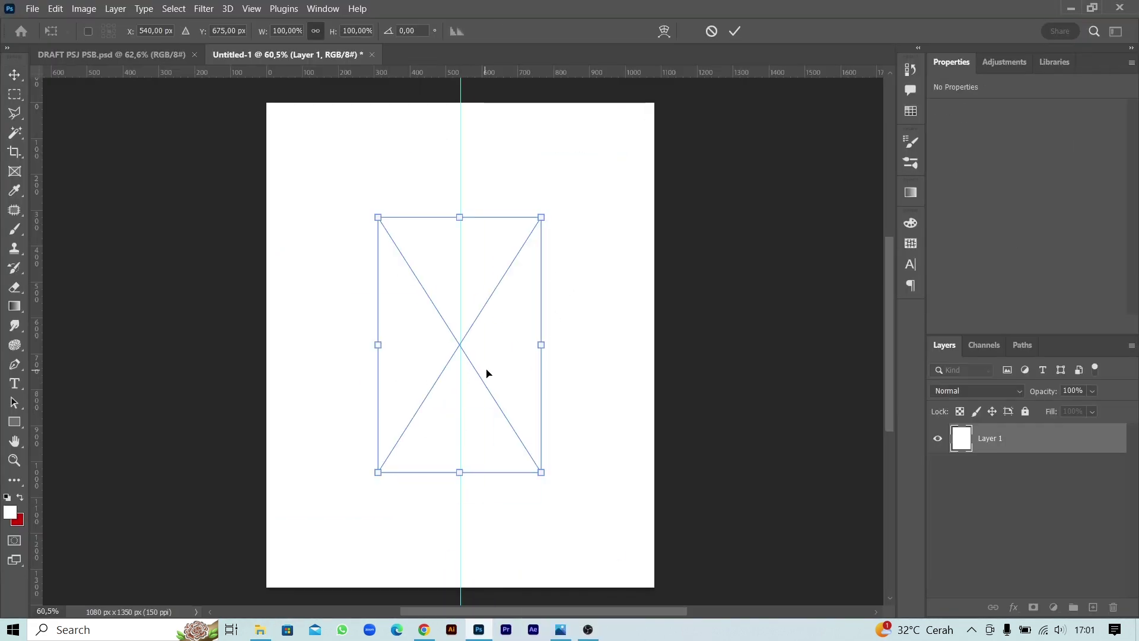
pyautogui.press('Return')
pyautogui.hotkey('alt', 'Tab')
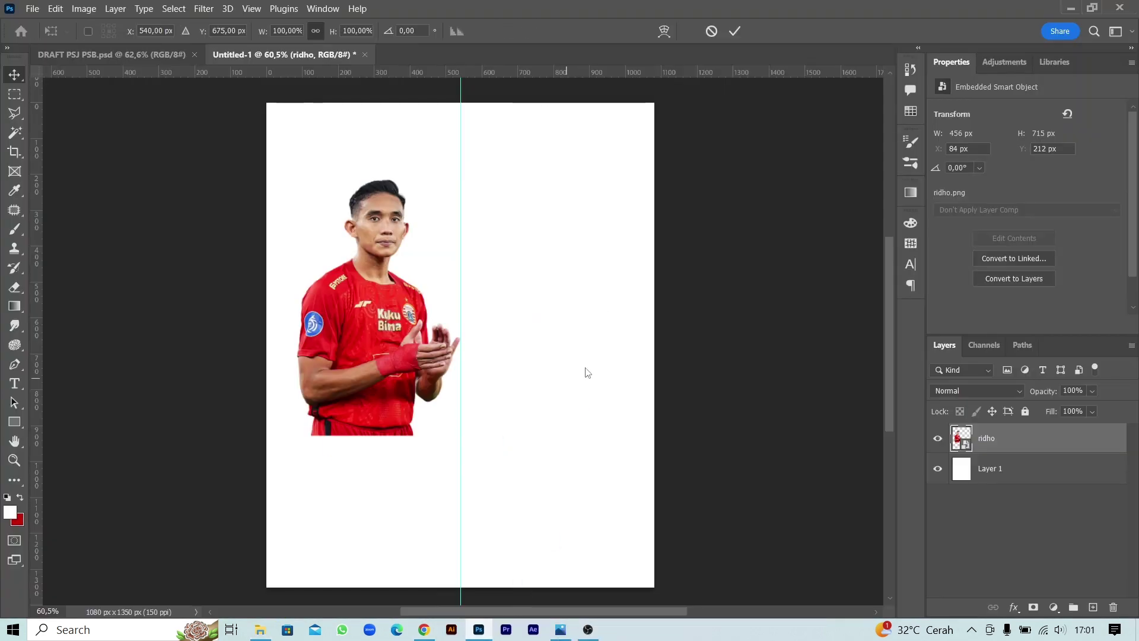
pyautogui.moveTo(502, 107); pyautogui.dragTo(585, 343)
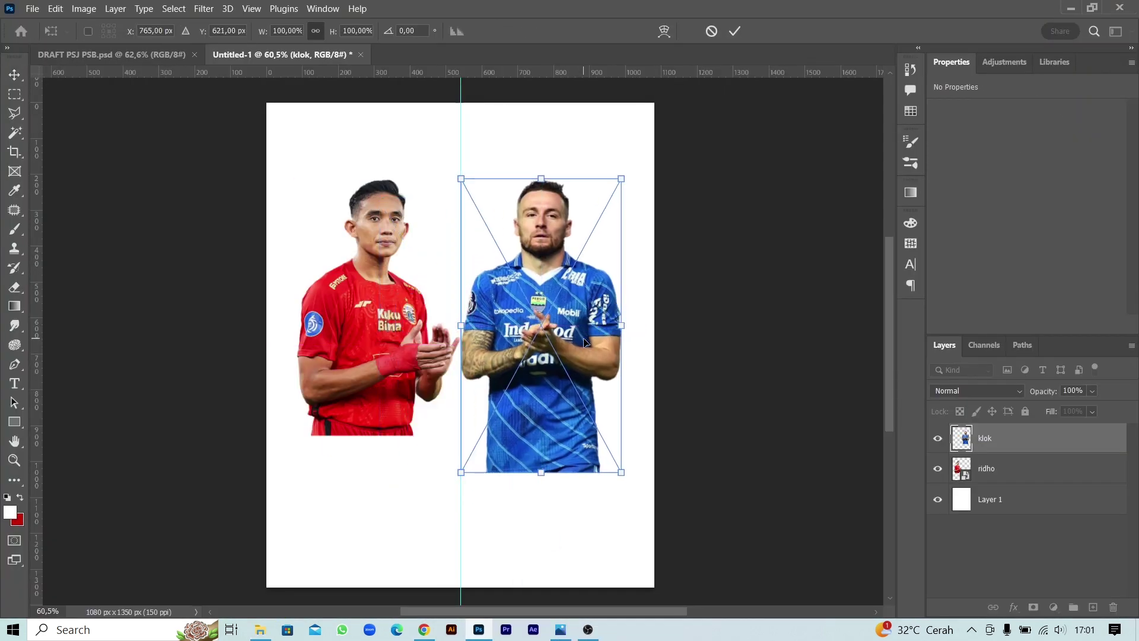
pyautogui.press('Return')
# Place the matsumura and david cut-outs, moving the david layer beneath ridho.
pyautogui.hotkey('alt', 'Tab')
pyautogui.click(586, 125)
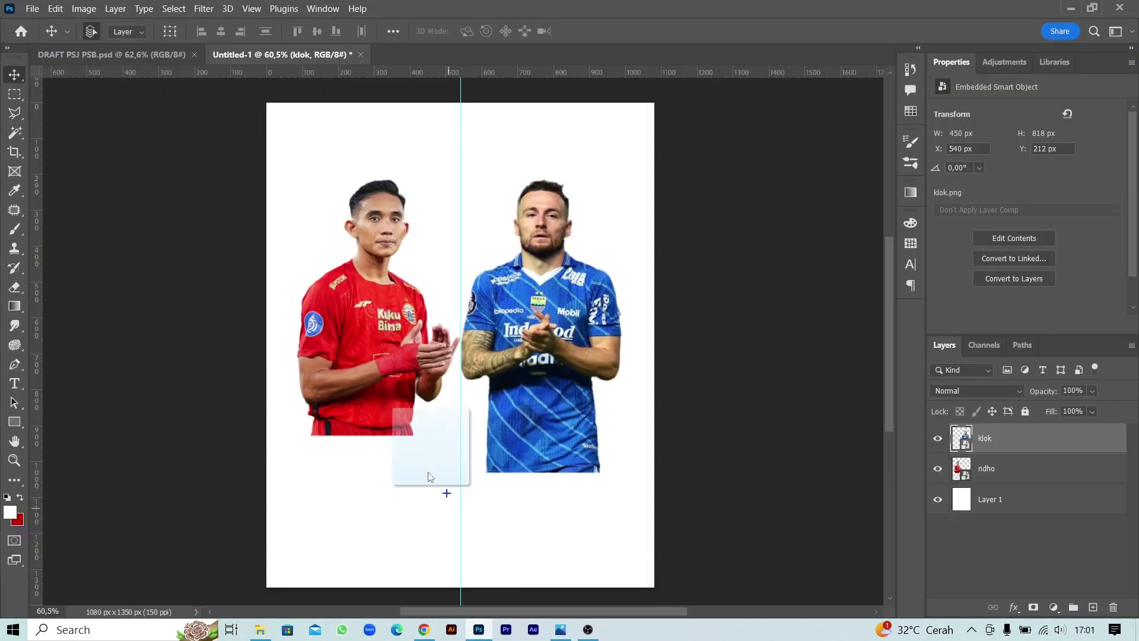
pyautogui.moveTo(584, 109)
pyautogui.mouseDown()
pyautogui.moveTo(430, 403)
pyautogui.moveTo(347, 349)
pyautogui.mouseUp()
pyautogui.press('Return')
pyautogui.hotkey('alt', 'Tab')
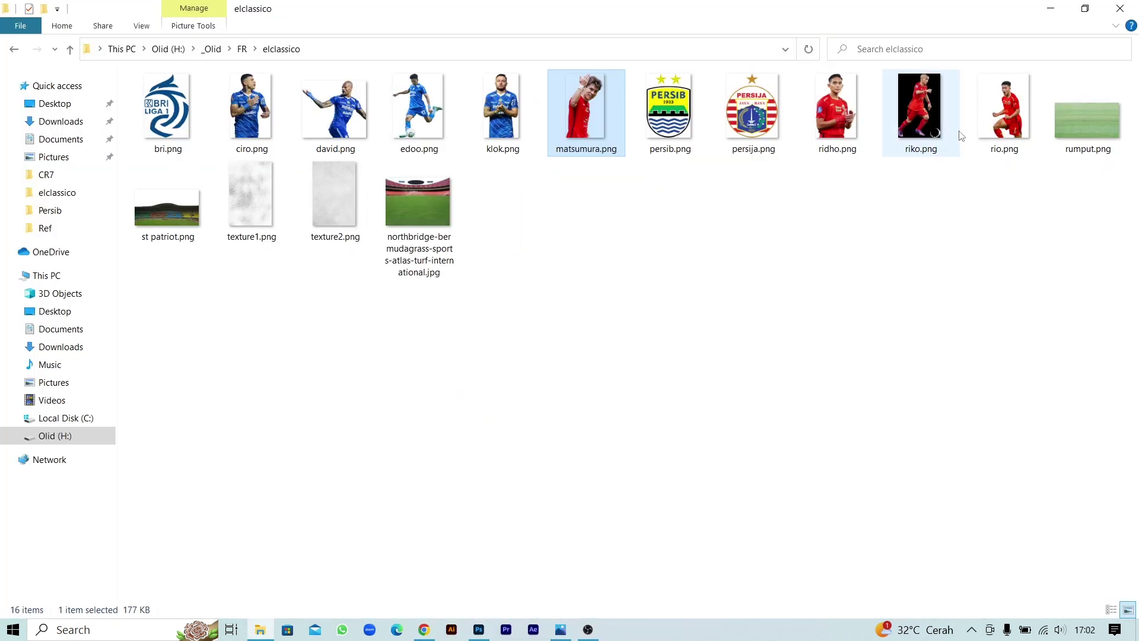
pyautogui.moveTo(336, 107)
pyautogui.mouseDown()
pyautogui.moveTo(542, 348)
pyautogui.moveTo(536, 363)
pyautogui.mouseUp()
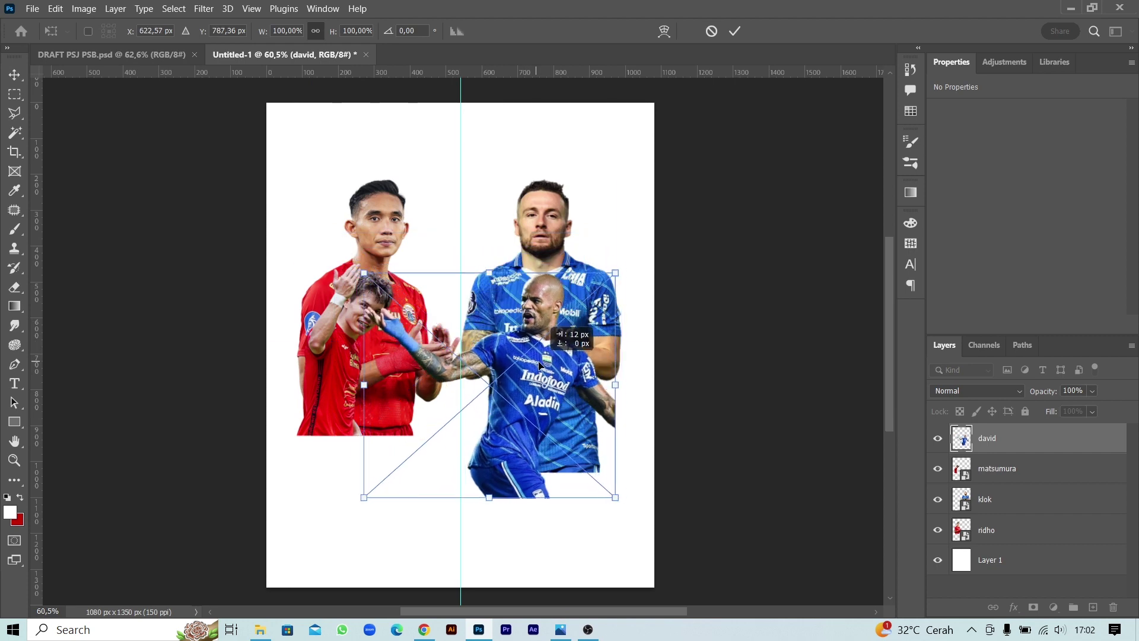
pyautogui.press('Return')
pyautogui.moveTo(987, 439); pyautogui.dragTo(988, 544)
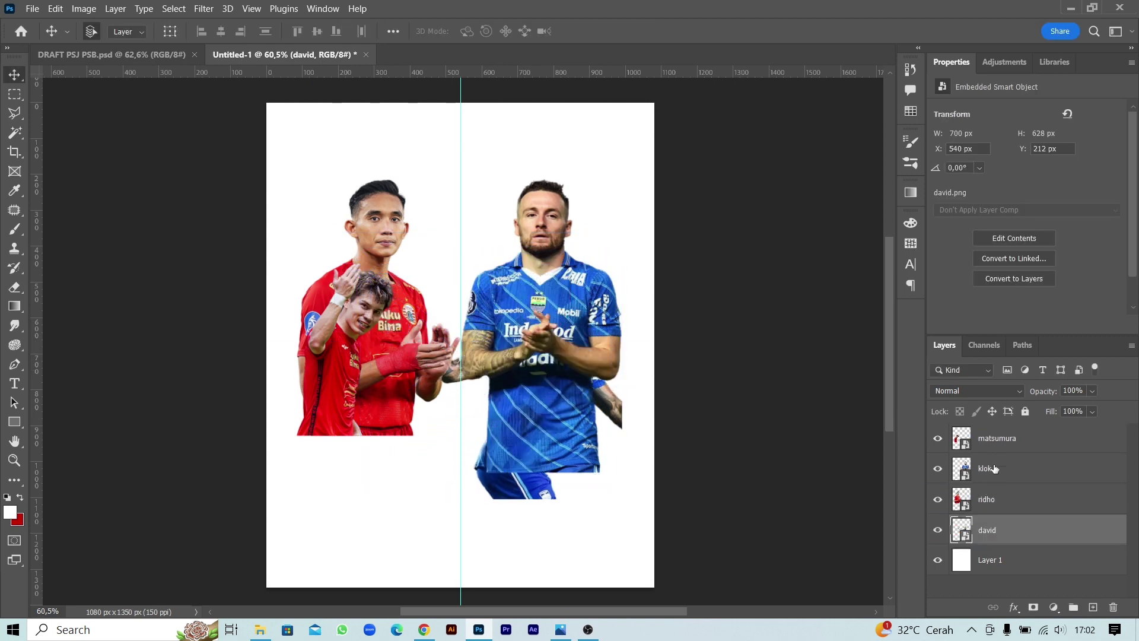
pyautogui.hotkey('alt', 'Tab')
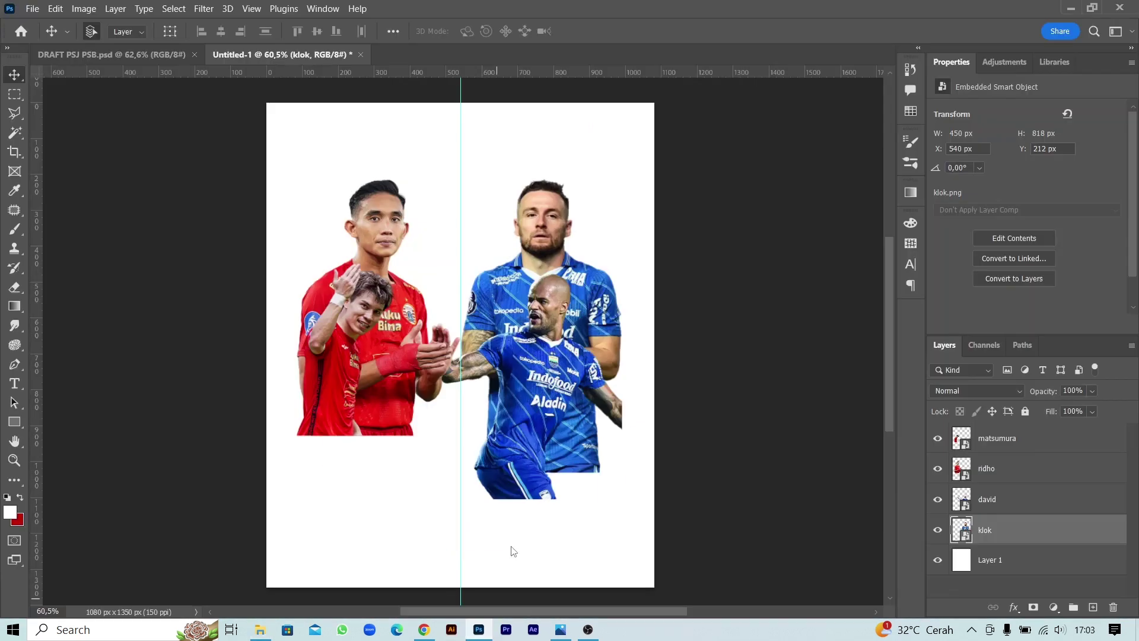
# Place riko, raise its layer, and spread the small red and blue players apart.
pyautogui.moveTo(925, 134); pyautogui.dragTo(509, 546)
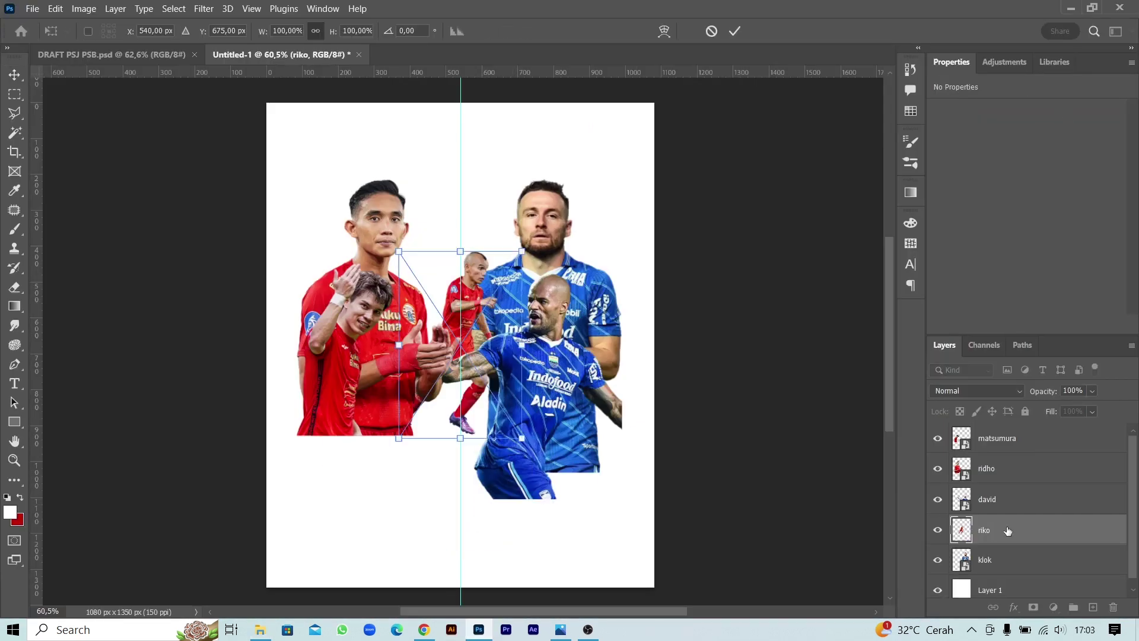
pyautogui.press('Return')
pyautogui.moveTo(1007, 530); pyautogui.dragTo(1003, 432)
pyautogui.click(988, 559)
pyautogui.click(985, 468)
pyautogui.moveTo(463, 344)
pyautogui.mouseDown()
pyautogui.moveTo(465, 418)
pyautogui.moveTo(580, 410)
pyautogui.mouseUp()
pyautogui.moveTo(469, 433)
pyautogui.mouseDown()
pyautogui.moveTo(375, 433)
pyautogui.moveTo(351, 421)
pyautogui.moveTo(390, 428)
pyautogui.mouseUp()
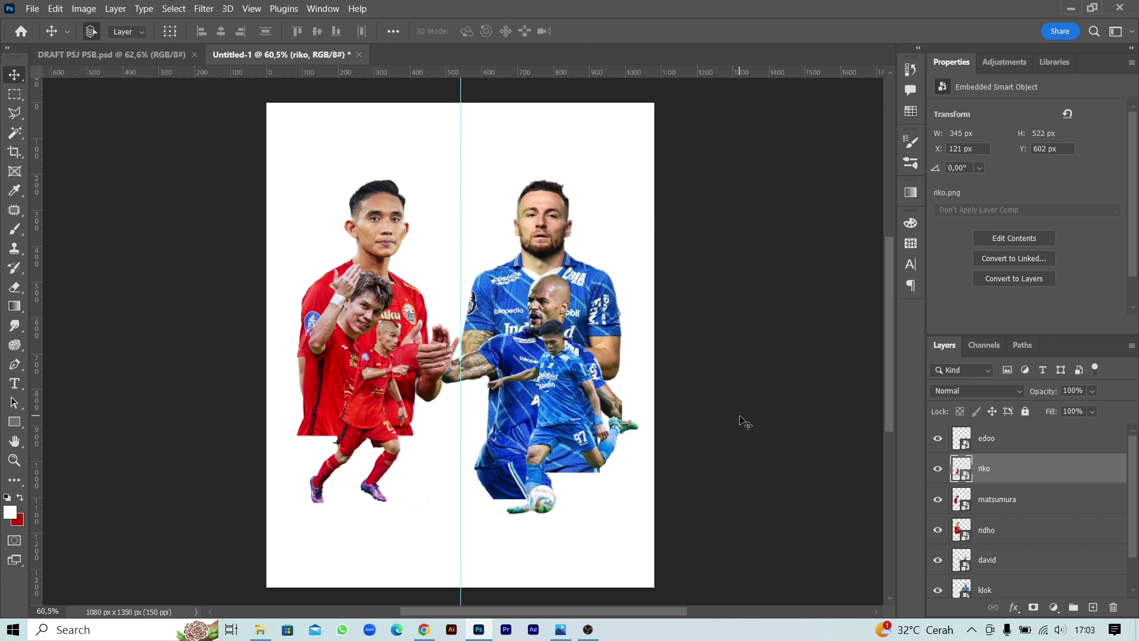
# Place the rio and ciro cut-outs onto the poster together.
pyautogui.click(479, 630)
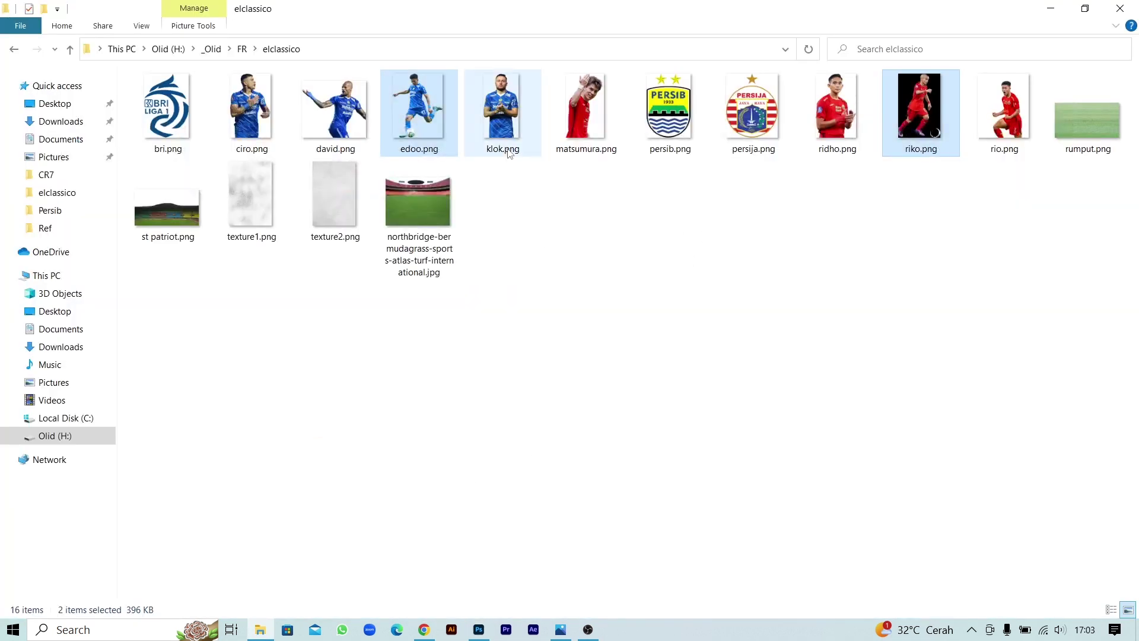
pyautogui.click(250, 102)
pyautogui.keyDown('ctrl'); pyautogui.click(1004, 102); pyautogui.keyUp('ctrl')
pyautogui.moveTo(1004, 102); pyautogui.dragTo(417, 456)
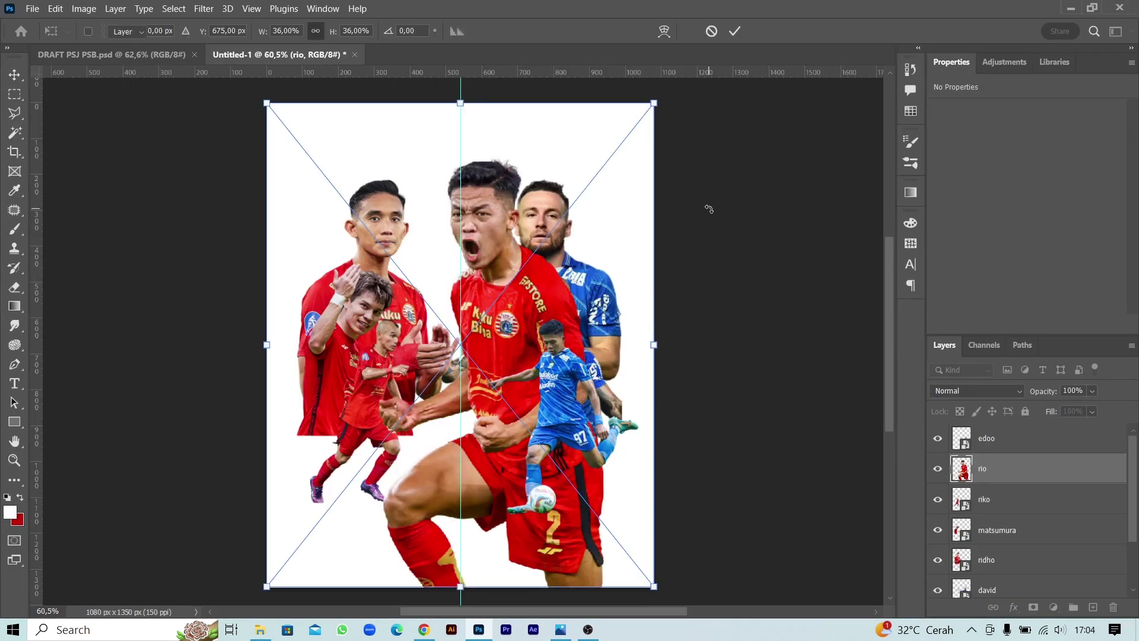
pyautogui.press('Return')
pyautogui.press('Return')
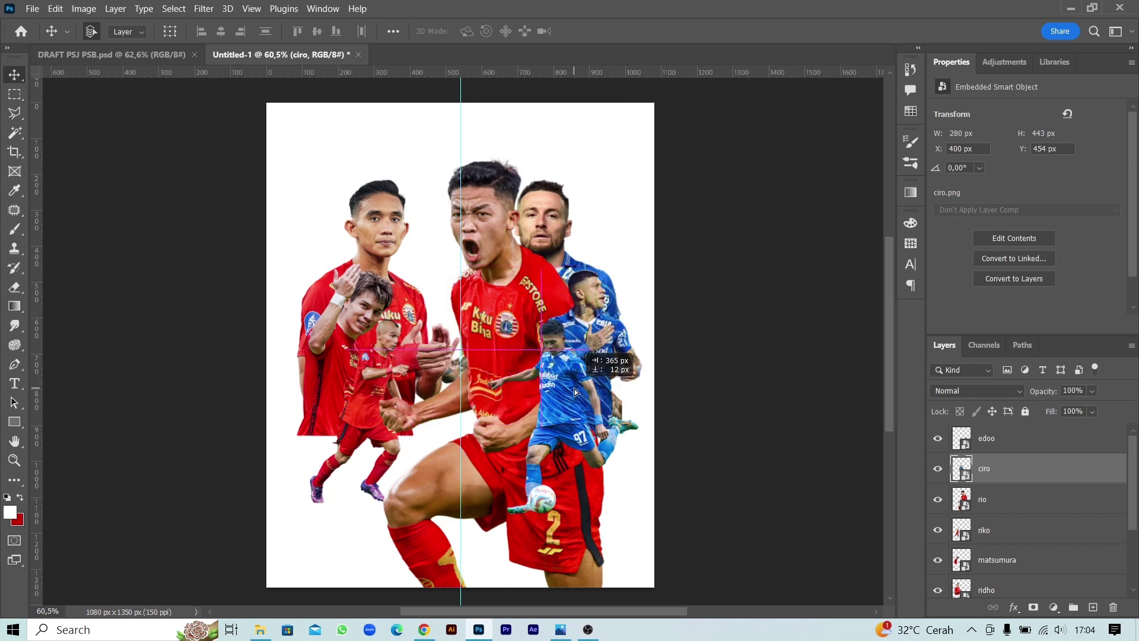
# Shrink rio into the left group below riko and nudge the red players into place.
pyautogui.moveTo(559, 220); pyautogui.dragTo(535, 250)
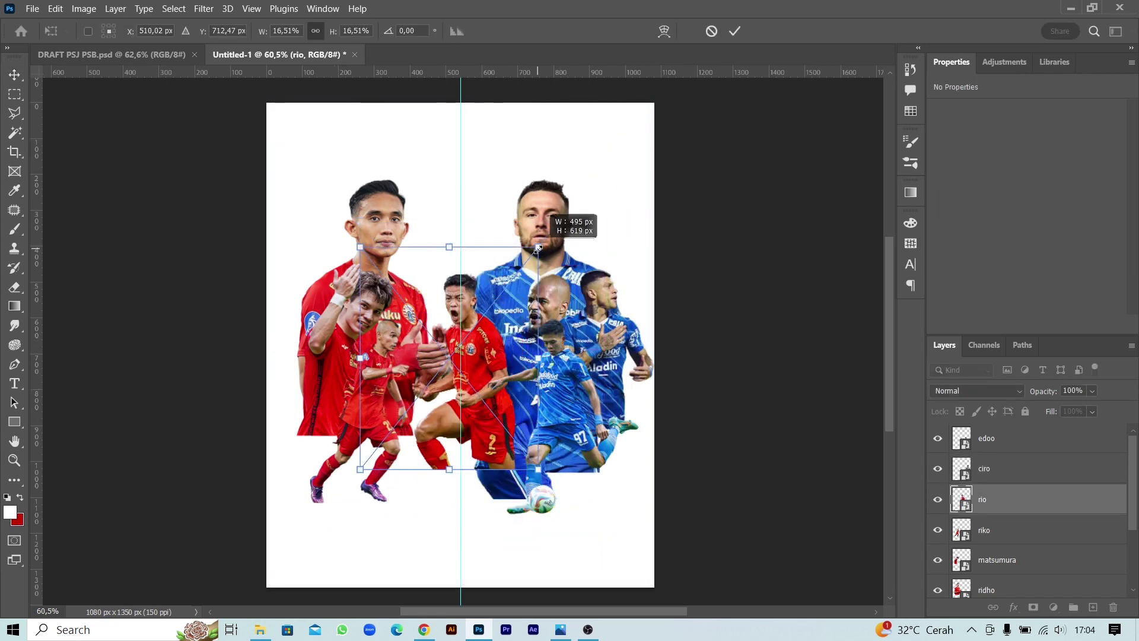
pyautogui.moveTo(495, 354); pyautogui.dragTo(373, 357)
pyautogui.press('Return')
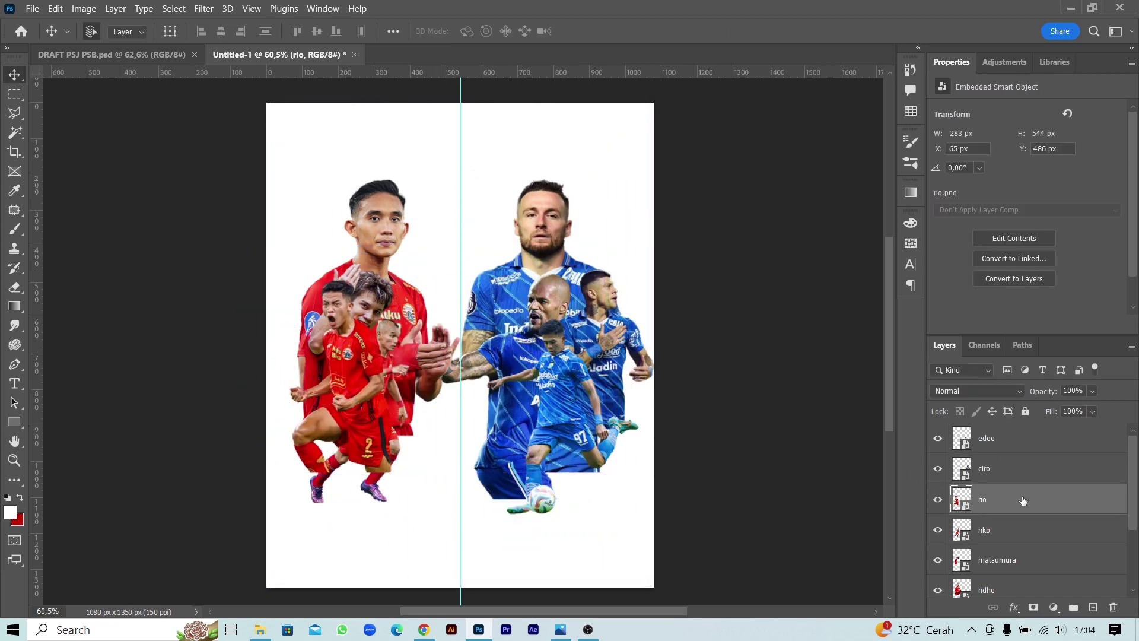
pyautogui.moveTo(983, 499); pyautogui.dragTo(1008, 544)
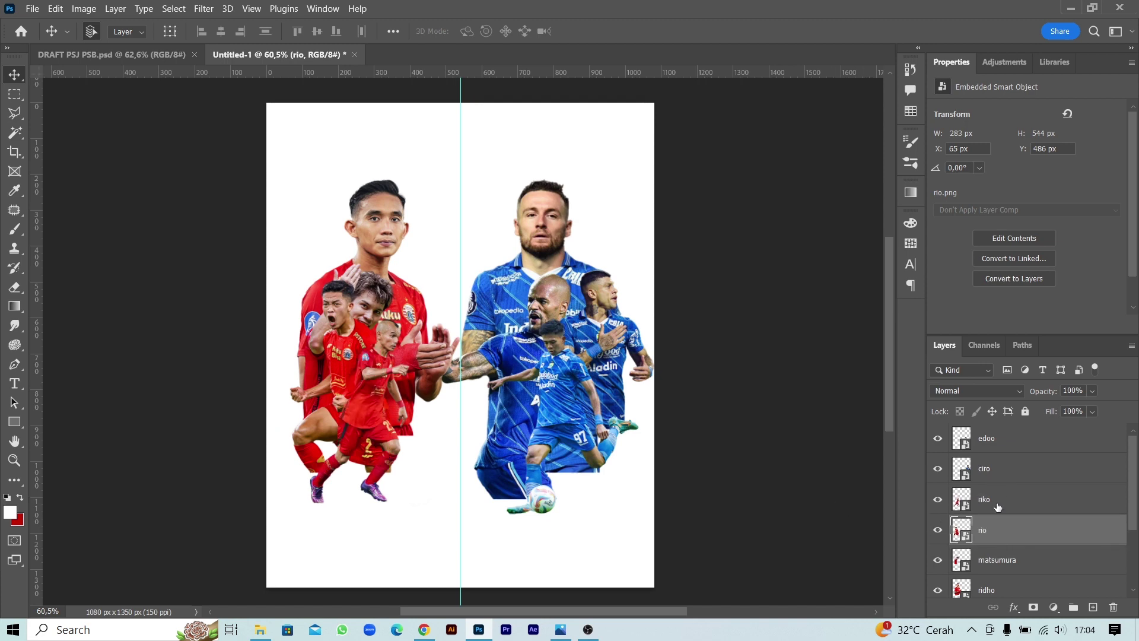
pyautogui.moveTo(370, 295); pyautogui.dragTo(393, 295)
pyautogui.moveTo(345, 340); pyautogui.dragTo(325, 339)
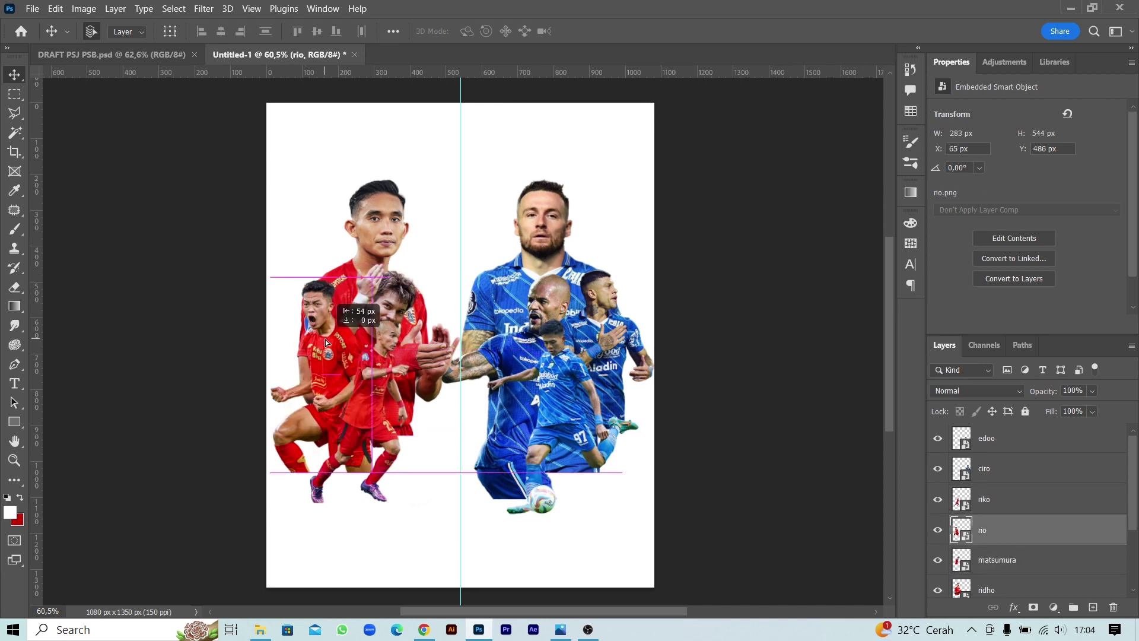
pyautogui.click(820, 291)
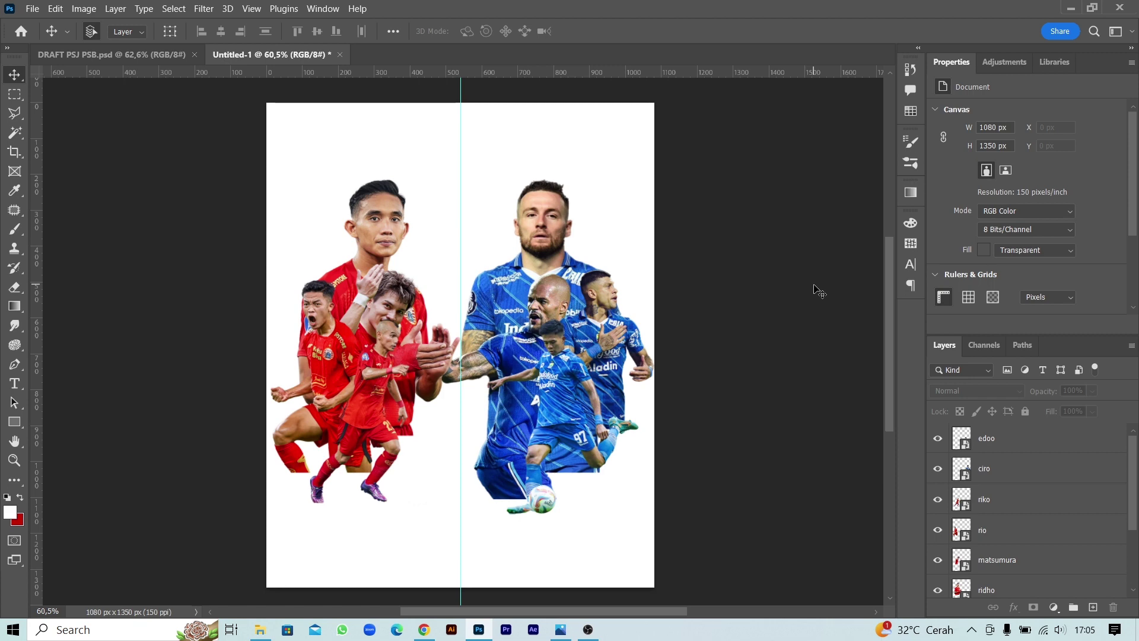
# Draw a stroke-free red rectangle over the left half, ending at the centre guide.
pyautogui.click(13, 423)
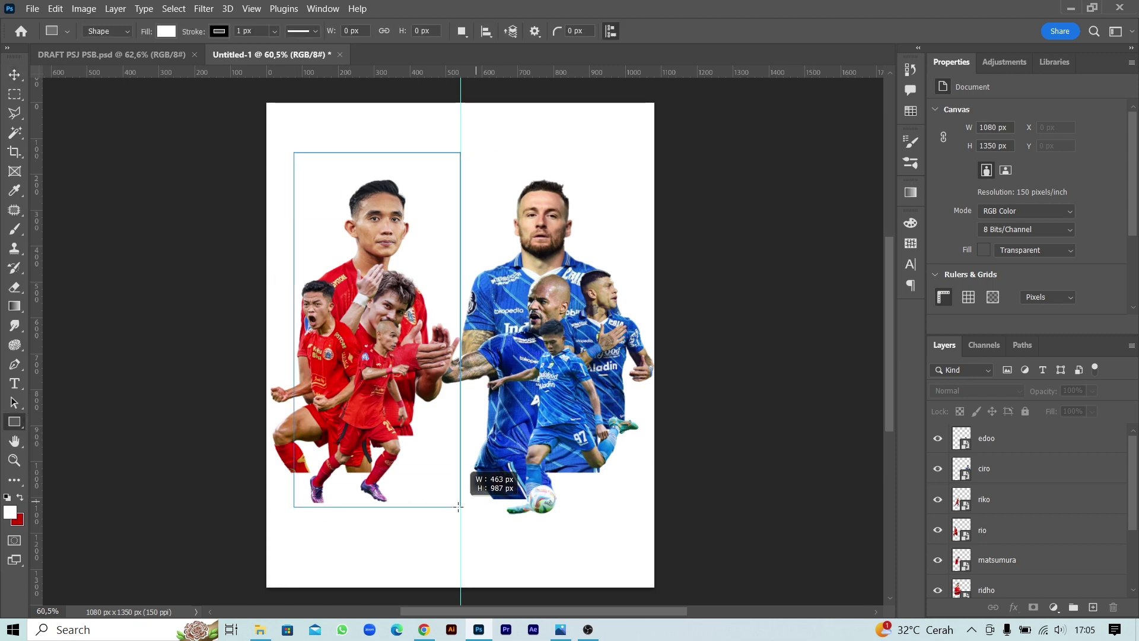
pyautogui.moveTo(458, 507); pyautogui.dragTo(460, 507)
pyautogui.click(981, 238)
pyautogui.click(941, 265)
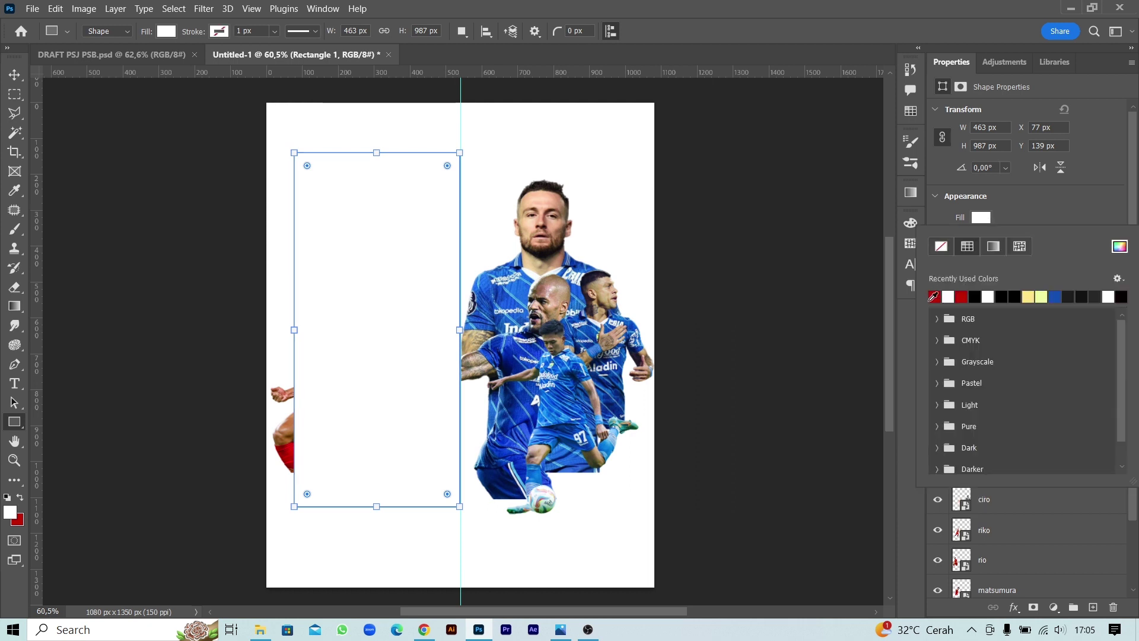
pyautogui.click(934, 316)
pyautogui.press('Escape')
pyautogui.press('v')
pyautogui.moveTo(991, 615); pyautogui.dragTo(997, 597)
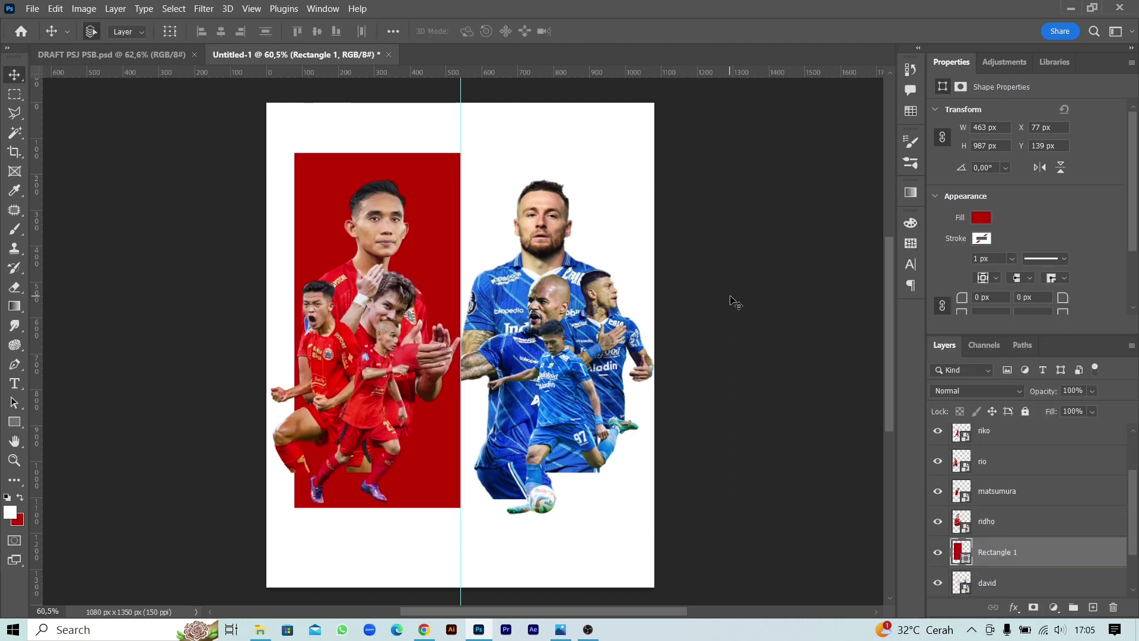
pyautogui.hotkey('ctrl', 't')
pyautogui.moveTo(460, 331); pyautogui.dragTo(461, 331)
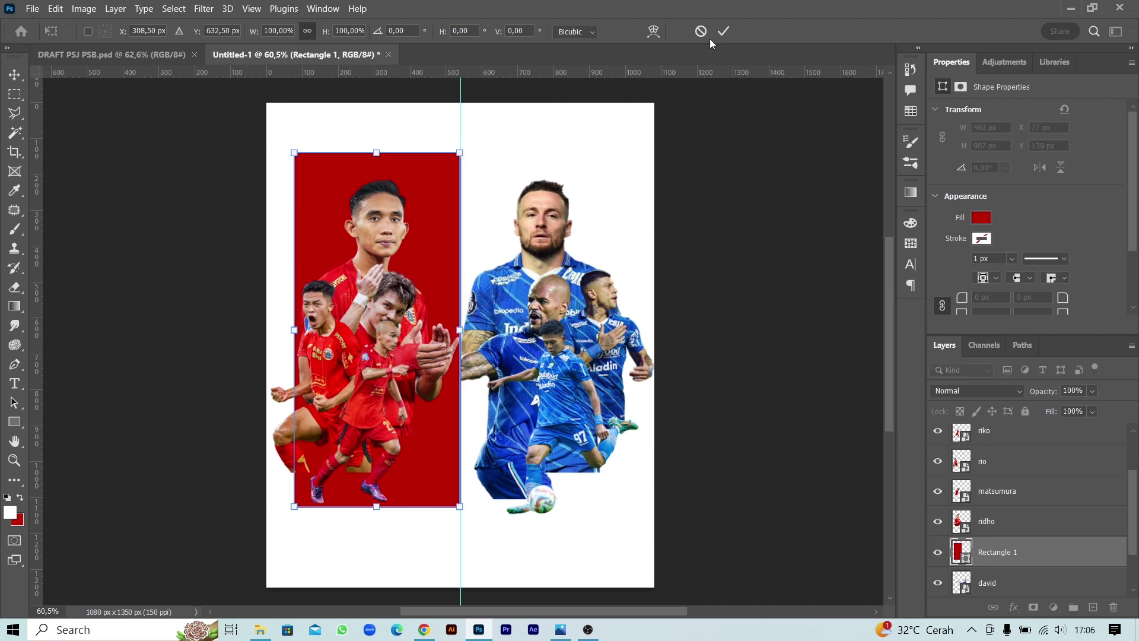
pyautogui.click(723, 31)
# Duplicate it onto the right half in blue and send both rectangles below the players.
pyautogui.moveTo(330, 177); pyautogui.dragTo(496, 177)
pyautogui.click(981, 217)
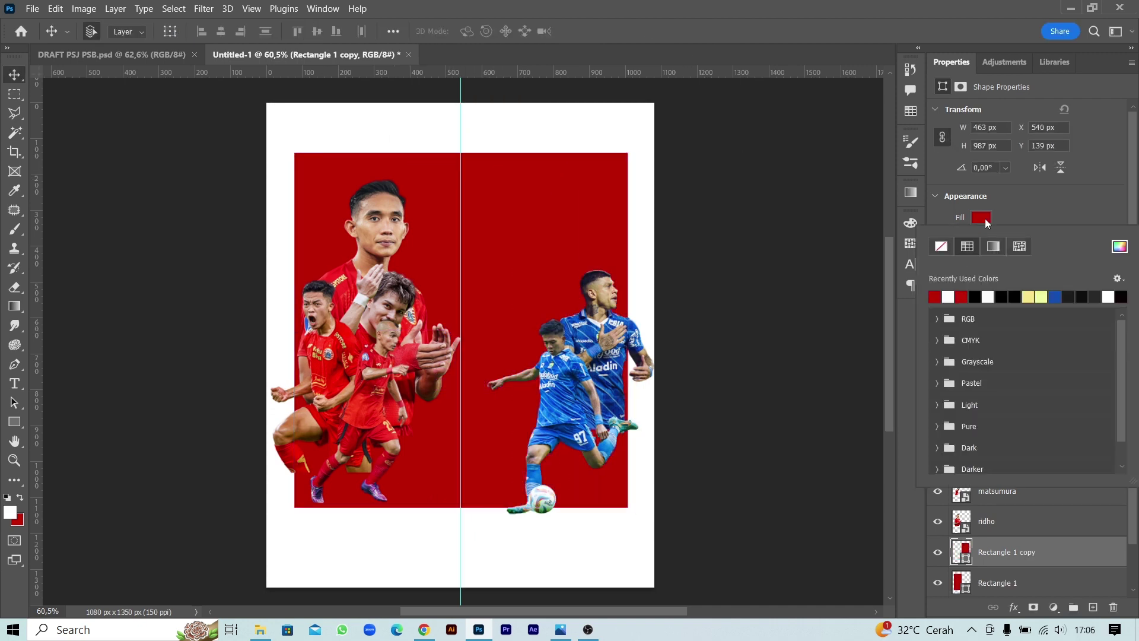
pyautogui.click(967, 251)
pyautogui.keyDown('ctrl'); pyautogui.click(1038, 555); pyautogui.keyUp('ctrl')
pyautogui.keyDown('shift'); pyautogui.click(1003, 583); pyautogui.keyUp('shift')
pyautogui.hotkey('ctrl', '[')
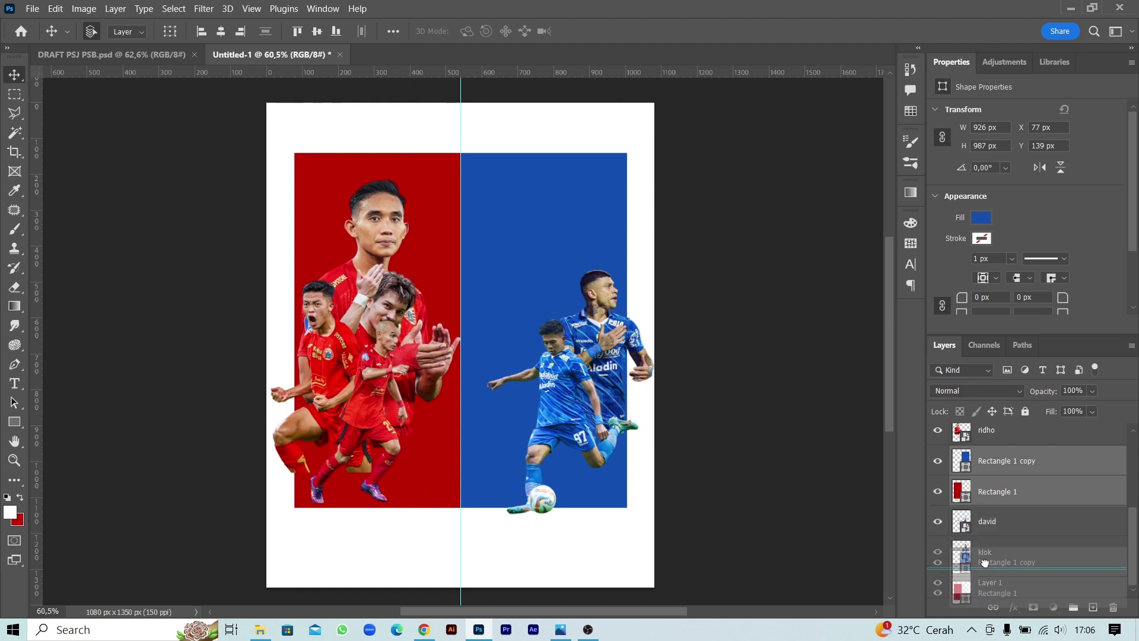
pyautogui.hotkey('ctrl', '[')
# Narrow both rectangles slightly and move them down about 73 px.
pyautogui.hotkey('ctrl', 't')
pyautogui.moveTo(627, 329); pyautogui.dragTo(615, 330)
pyautogui.moveTo(587, 185); pyautogui.dragTo(587, 211)
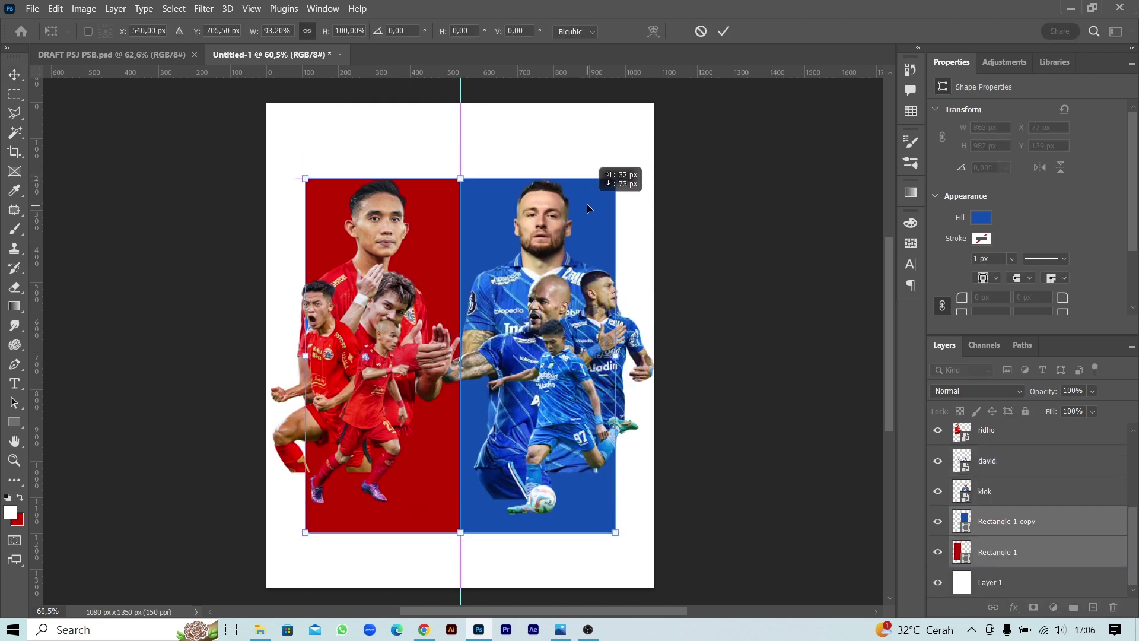
# Commit the panels and reposition ridho's figure on the red side.
pyautogui.click(723, 32)
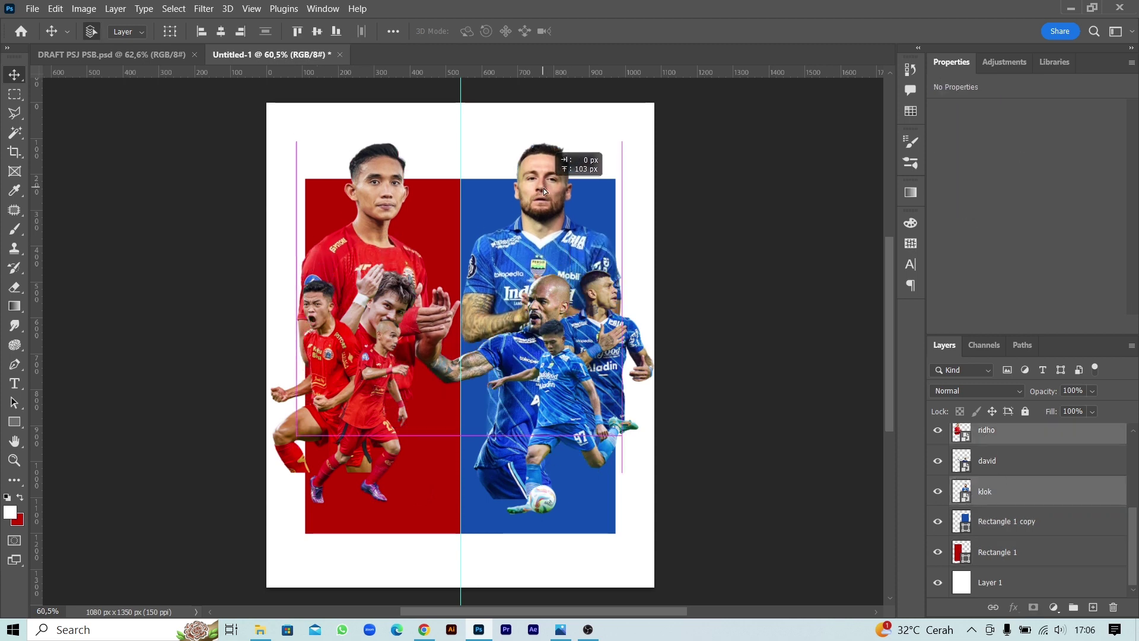
pyautogui.click(987, 438)
pyautogui.moveTo(370, 226); pyautogui.dragTo(390, 221)
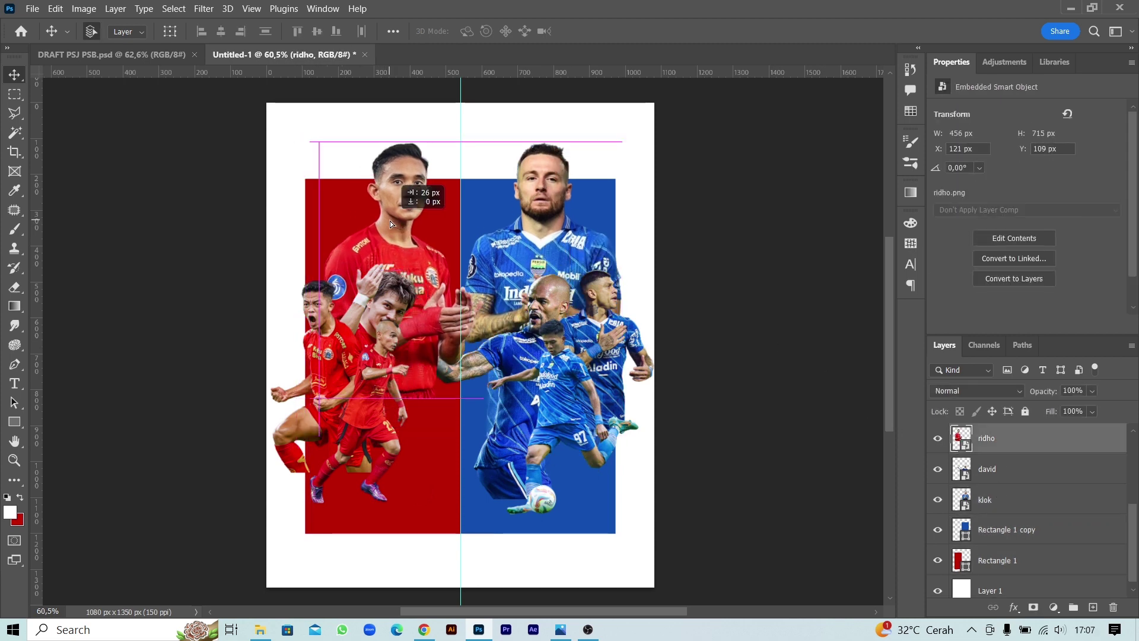
pyautogui.moveTo(561, 220); pyautogui.dragTo(553, 220)
pyautogui.moveTo(389, 223); pyautogui.dragTo(380, 223)
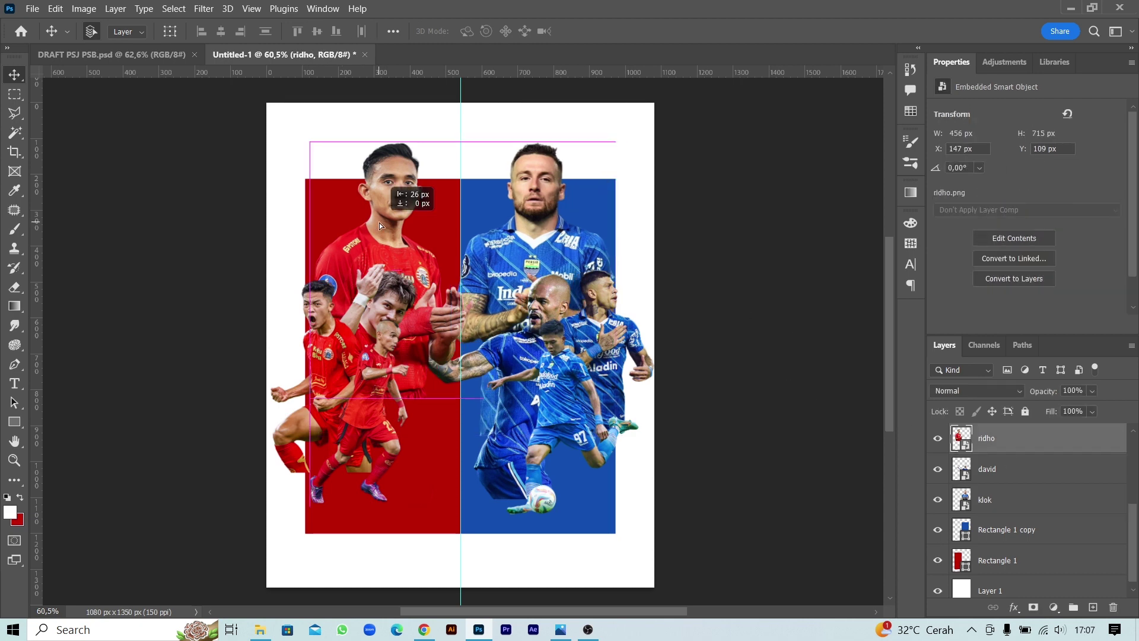
pyautogui.click(699, 323)
# Put riko above ciro and move the edoo and riko figures down together.
pyautogui.scroll(3, 1003, 534)
pyautogui.click(1005, 440)
pyautogui.moveTo(984, 499); pyautogui.dragTo(985, 469)
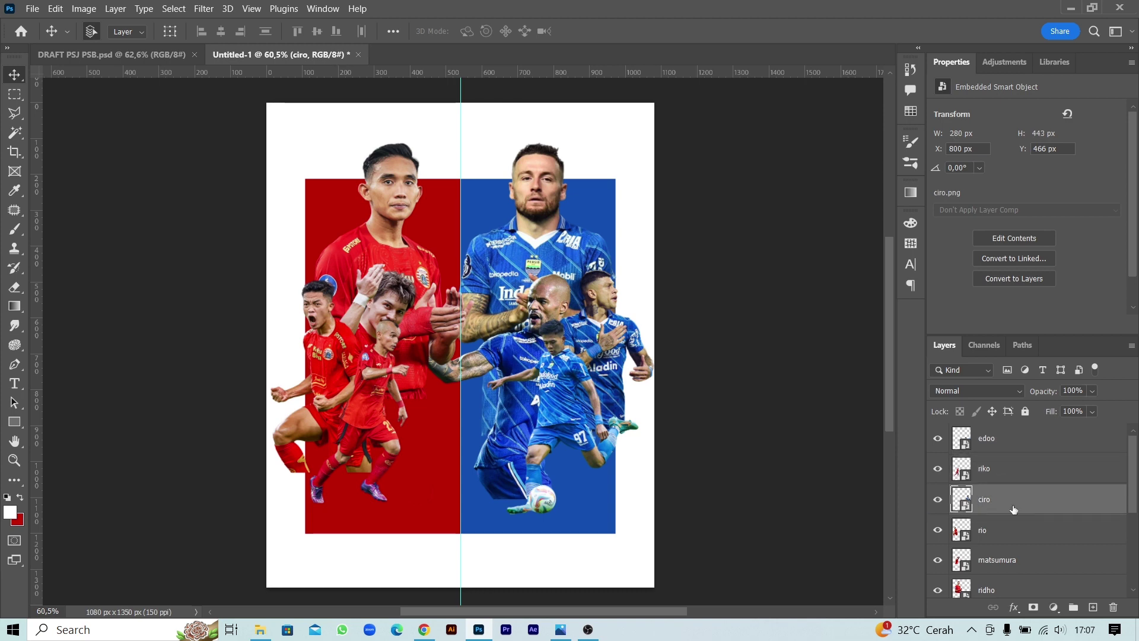
pyautogui.keyDown('ctrl'); pyautogui.click(987, 437); pyautogui.keyUp('ctrl')
pyautogui.moveTo(556, 369); pyautogui.dragTo(556, 400)
pyautogui.click(731, 425)
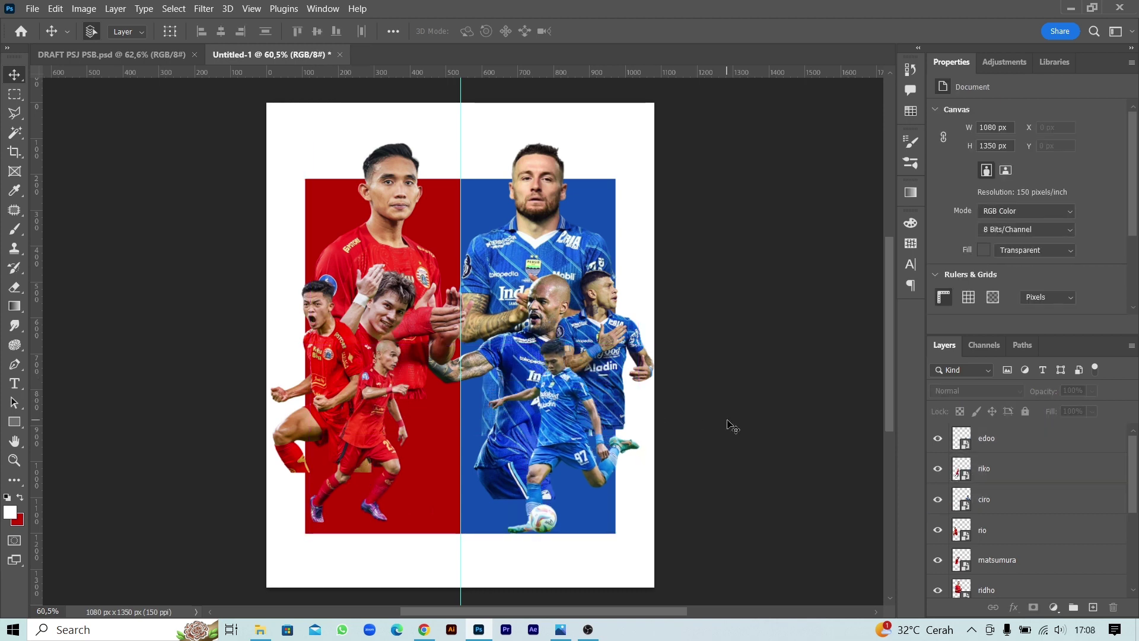
# Move david up, raise matsumura slightly, and shift ciro on the blue side.
pyautogui.click(1013, 530)
pyautogui.moveTo(547, 311); pyautogui.dragTo(537, 263)
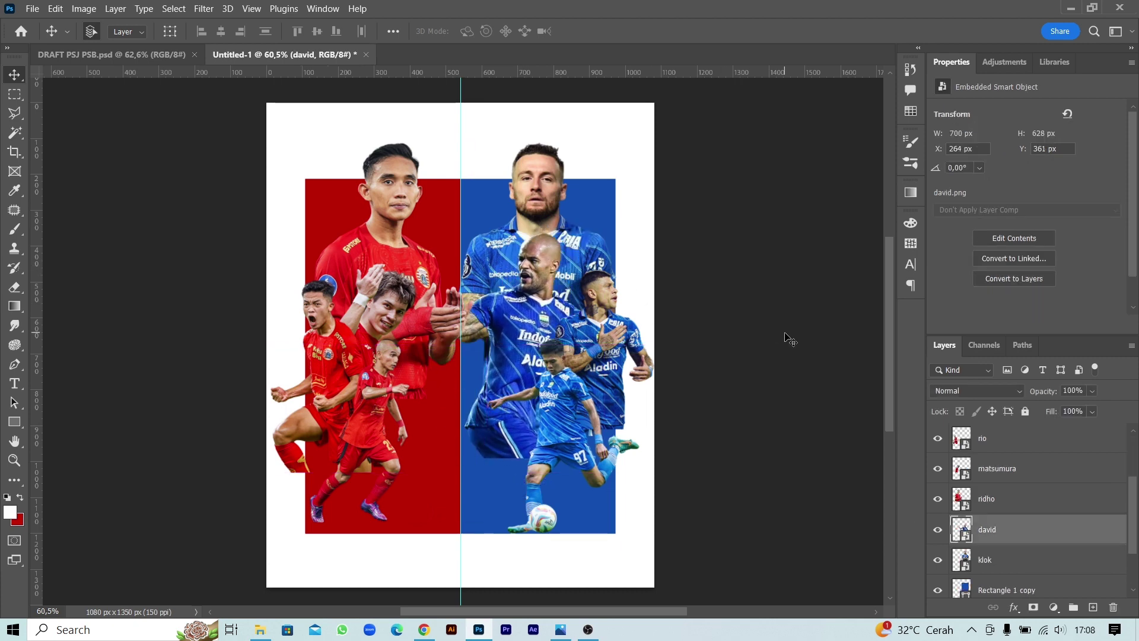
pyautogui.moveTo(393, 305); pyautogui.dragTo(394, 279)
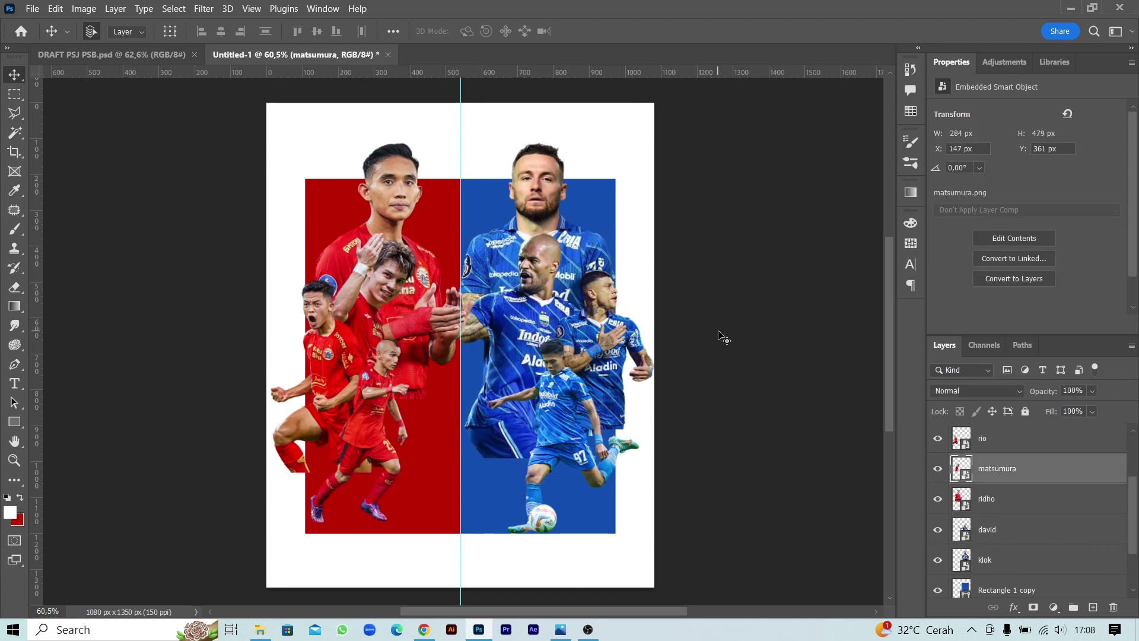
pyautogui.scroll(2, 1004, 548)
pyautogui.moveTo(582, 348); pyautogui.dragTo(598, 349)
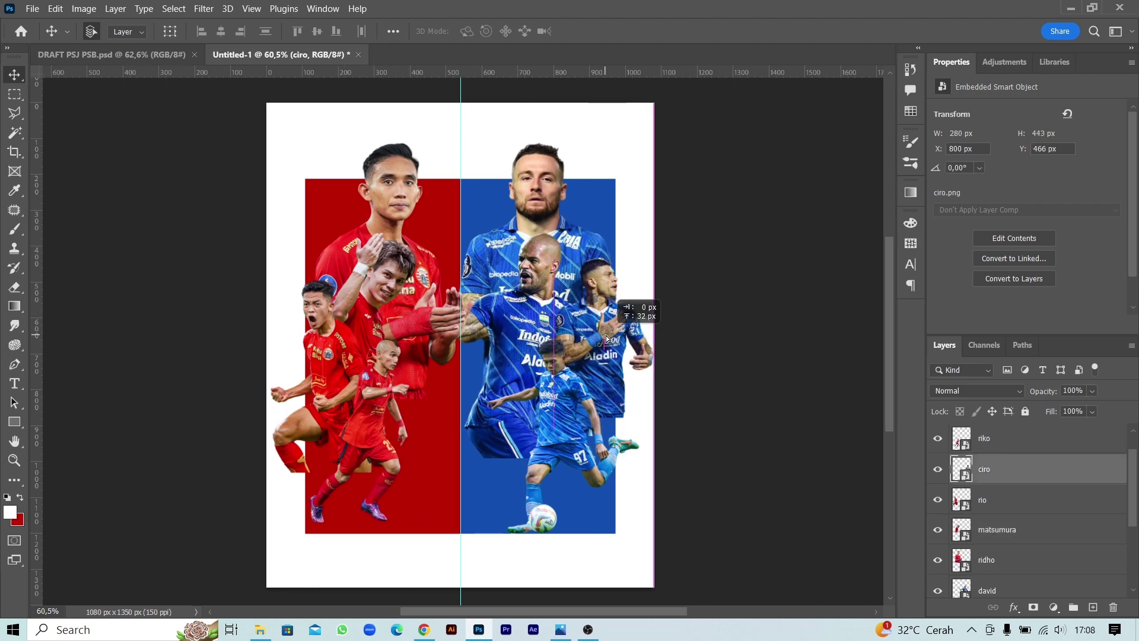
# Scale rio down to 282 × 539 px and move it left.
pyautogui.click(982, 500)
pyautogui.hotkey('ctrl', 't')
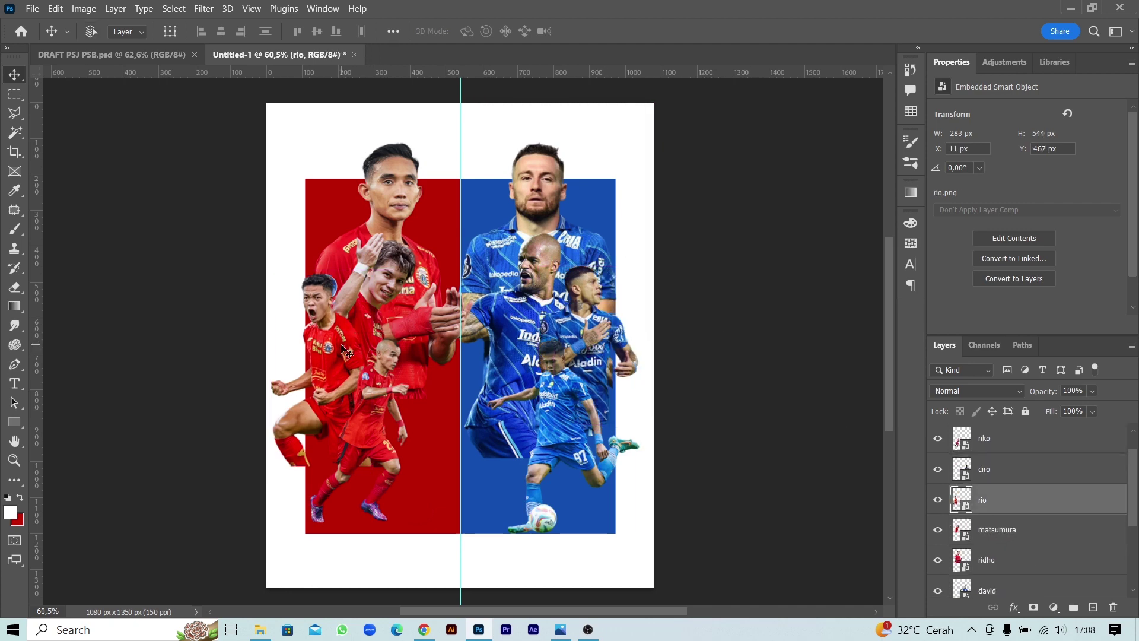
pyautogui.moveTo(396, 473); pyautogui.dragTo(385, 457)
pyautogui.press('Return')
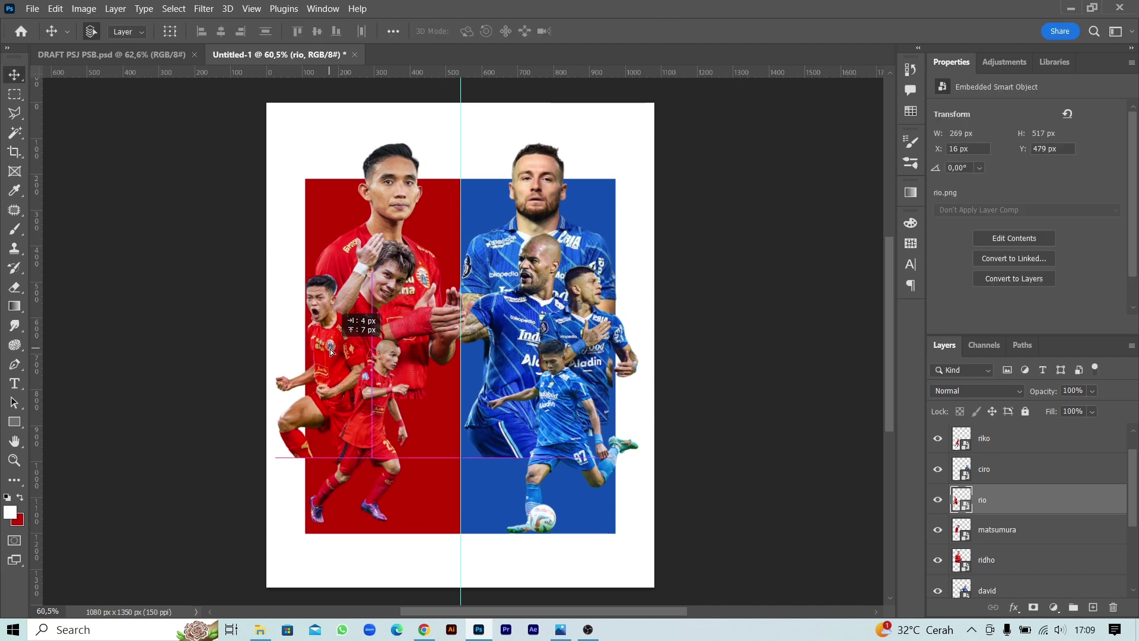
pyautogui.moveTo(344, 333); pyautogui.dragTo(334, 331)
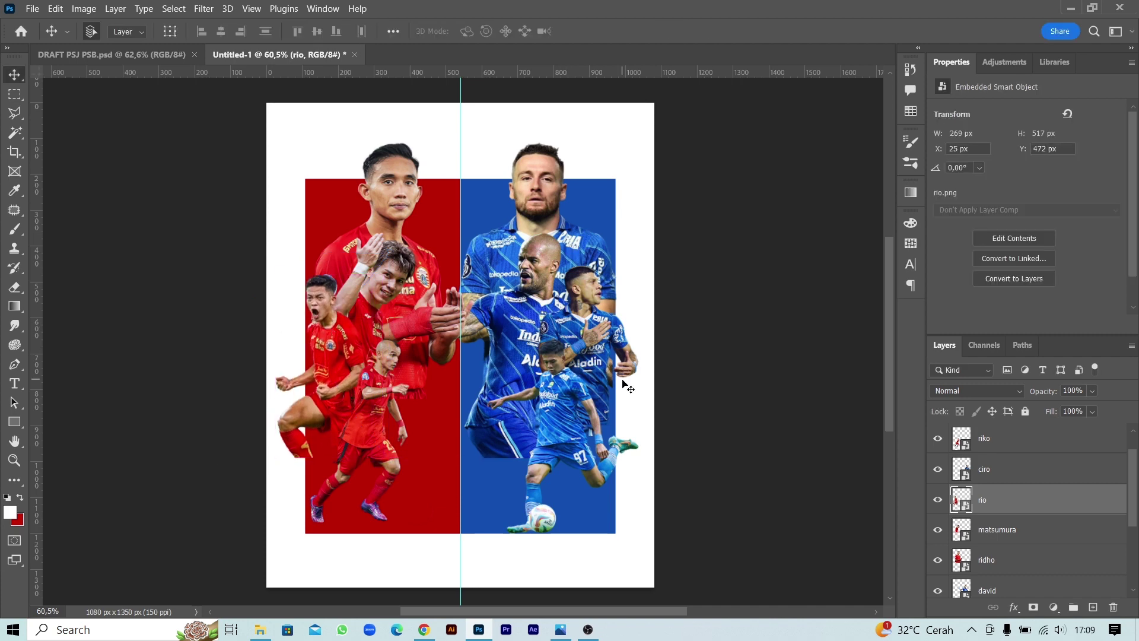
pyautogui.hotkey('ctrl', 't')
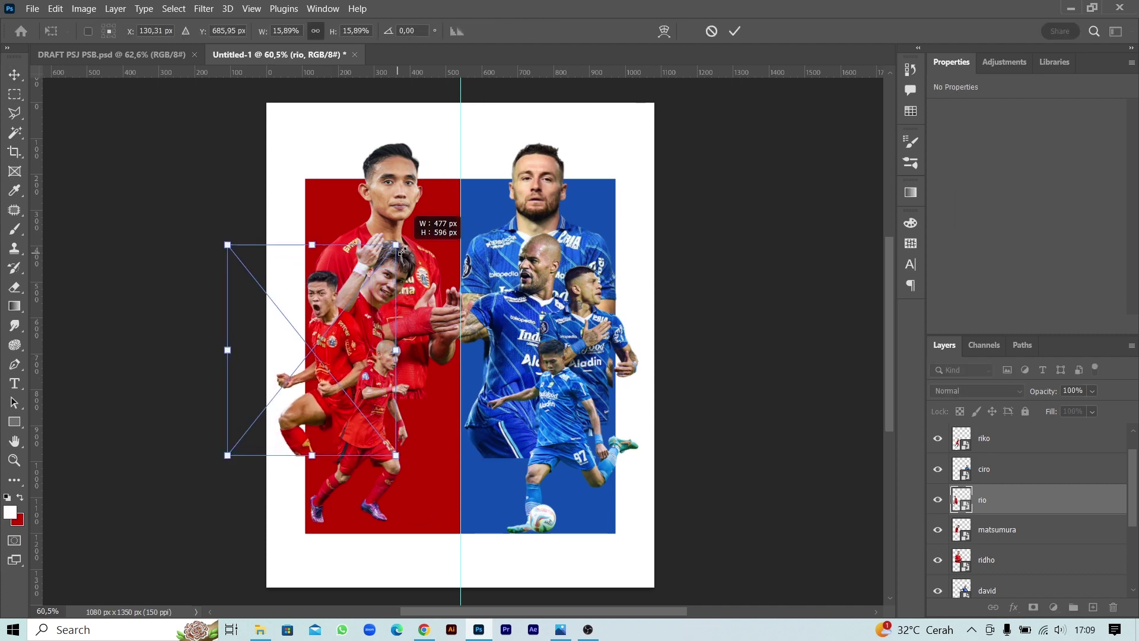
pyautogui.click(735, 31)
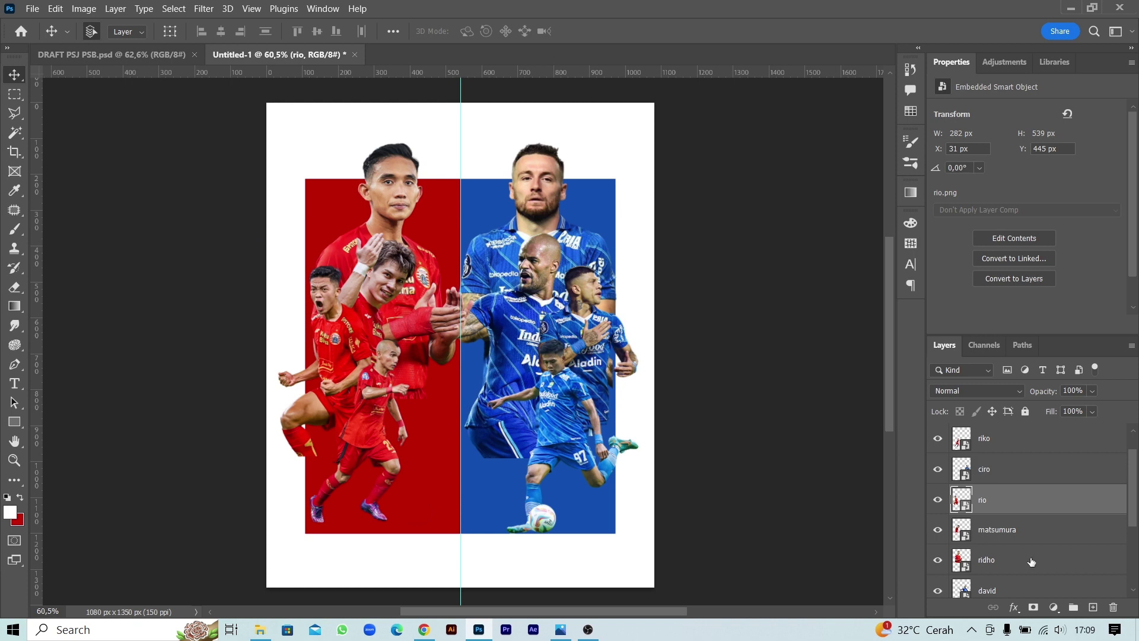
# Place st patriot.png above ciro, scaled down and nudged up into position.
pyautogui.hotkey('alt', 'Tab')
pyautogui.click(165, 203)
pyautogui.moveTo(165, 203); pyautogui.dragTo(502, 450)
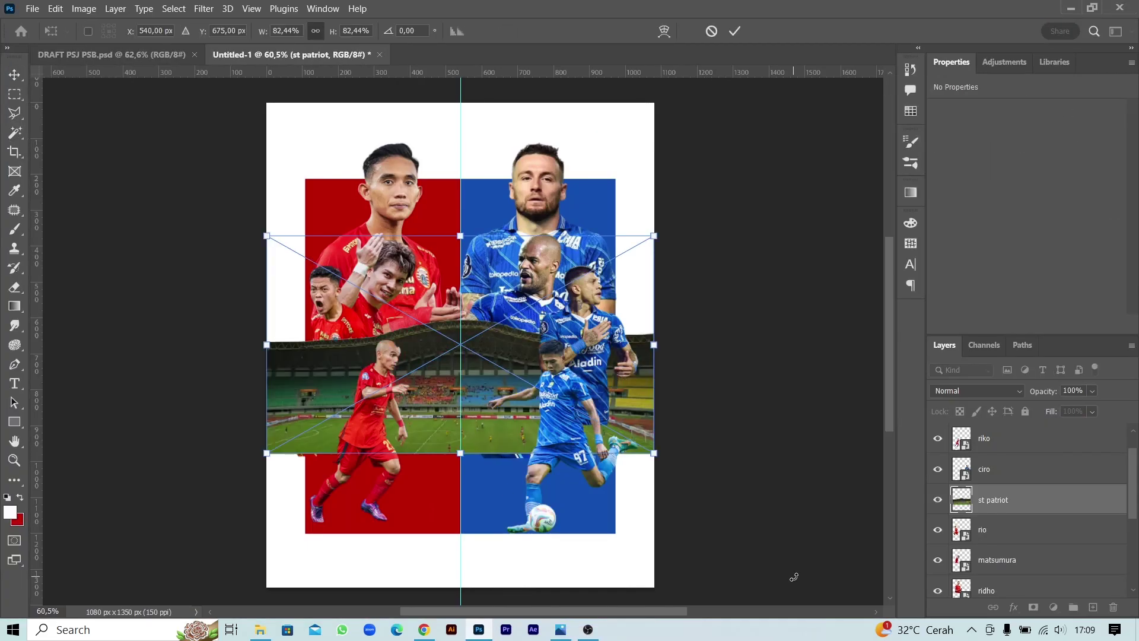
pyautogui.moveTo(993, 500); pyautogui.dragTo(993, 454)
pyautogui.hotkey('ctrl', 't')
pyautogui.moveTo(654, 453); pyautogui.dragTo(615, 431)
pyautogui.moveTo(508, 404); pyautogui.dragTo(483, 458)
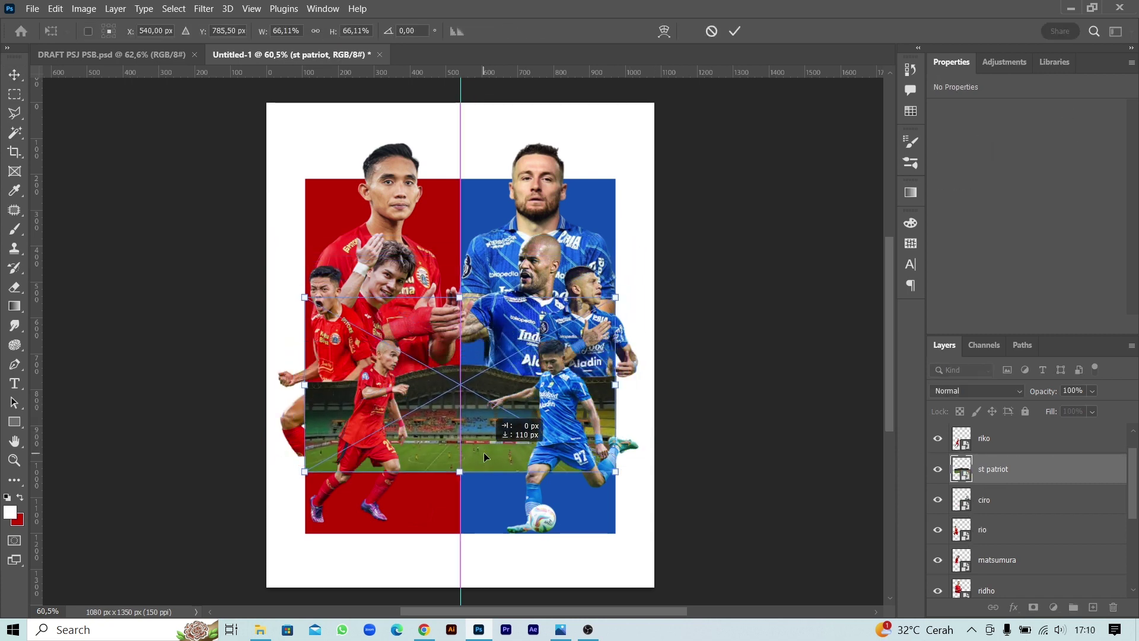
pyautogui.press('Return')
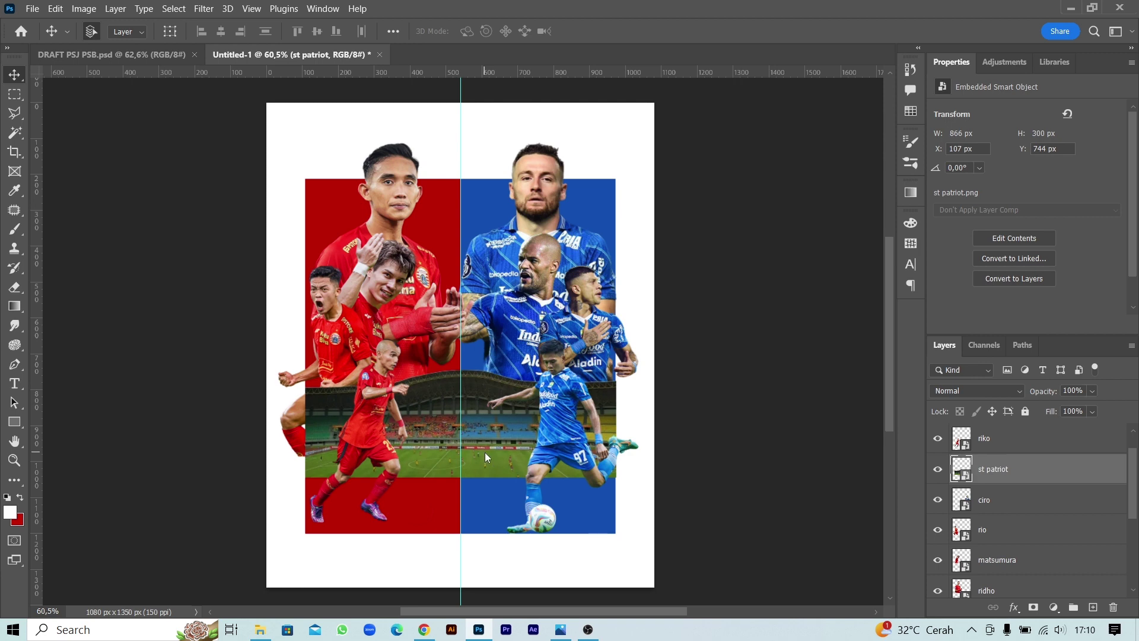
pyautogui.hotkey('shift', 'Up')
pyautogui.press('Up')
pyautogui.press('Up')
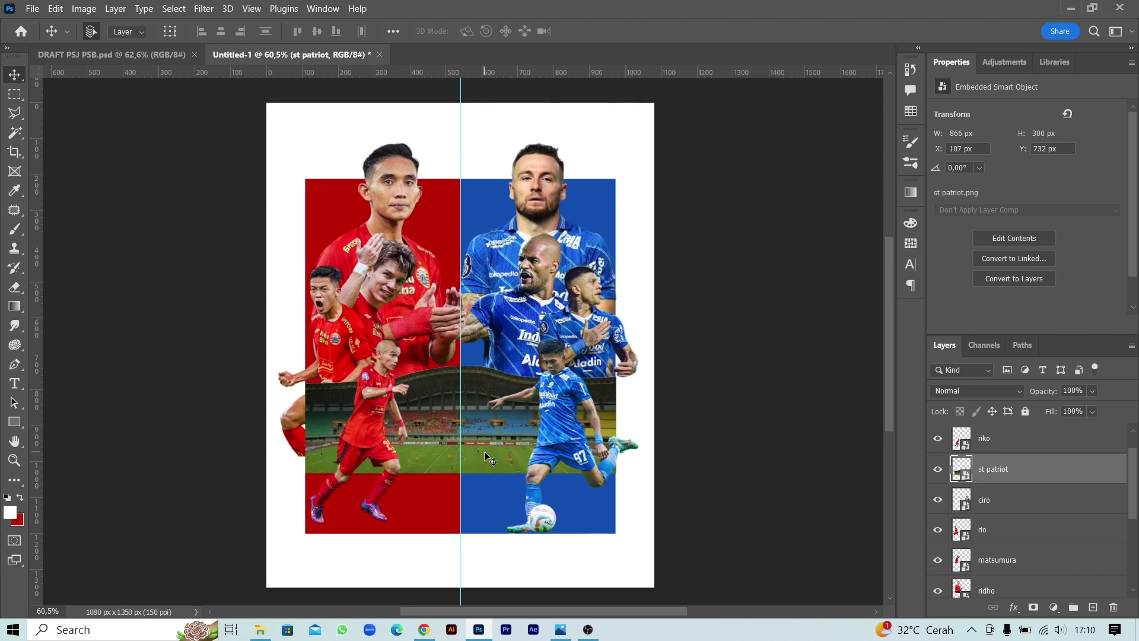
# Clip a Black & White adjustment to the stadium and mask out its lower part.
pyautogui.click(1054, 608)
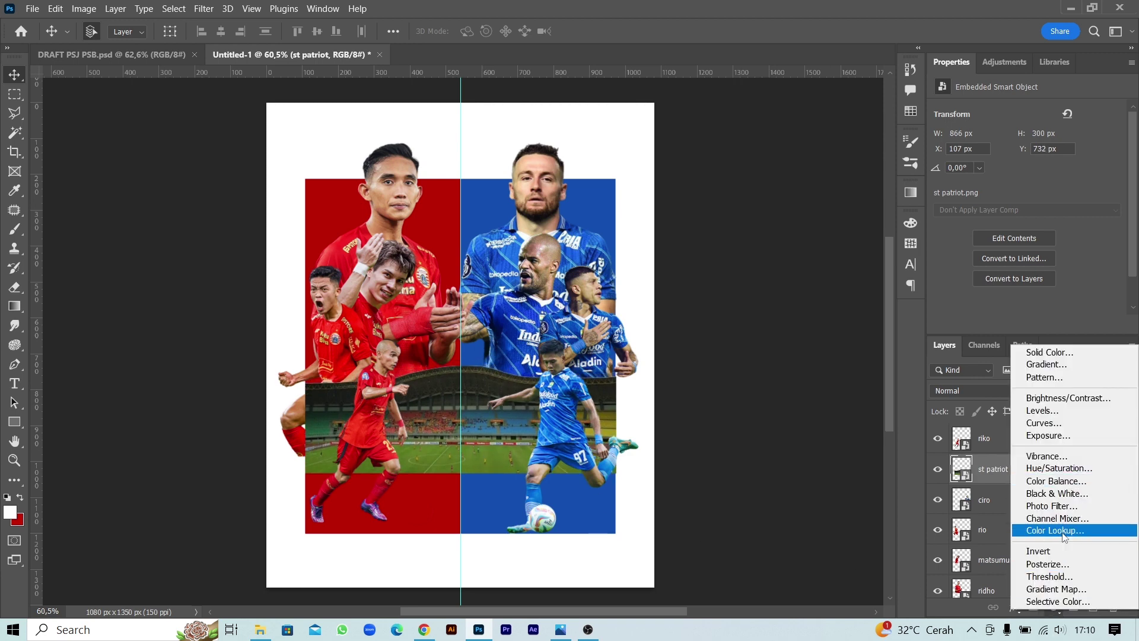
pyautogui.click(1045, 498)
pyautogui.hotkey('ctrl', 'alt', 'g')
pyautogui.click(1032, 499)
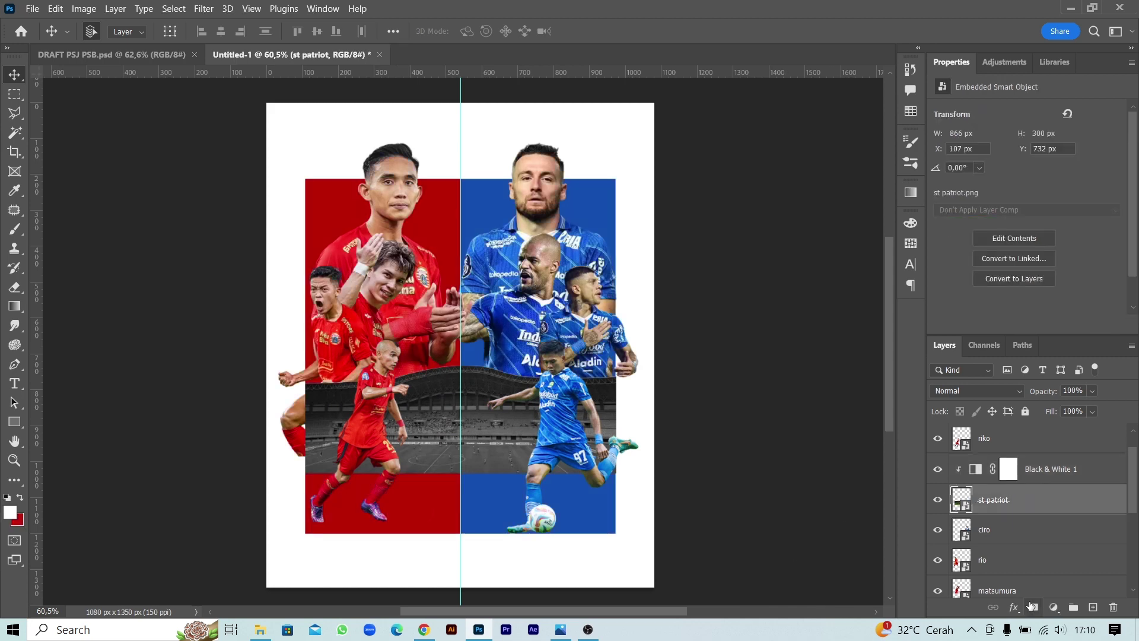
pyautogui.click(1033, 608)
pyautogui.press('m')
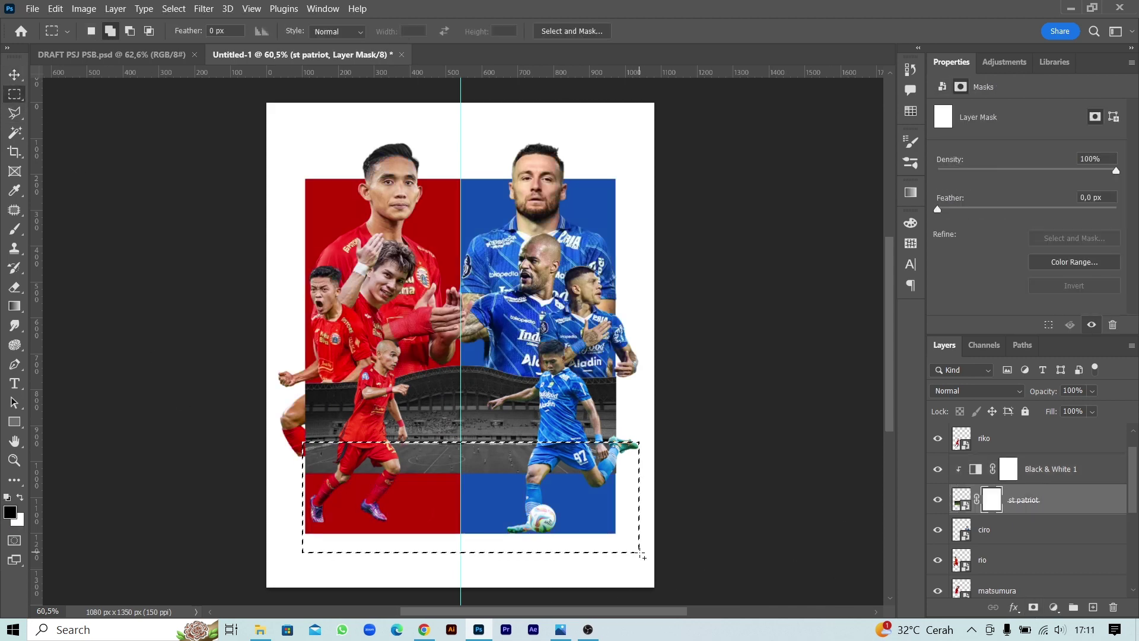
pyautogui.press('x')
pyautogui.hotkey('ctrl', 'Delete')
pyautogui.hotkey('ctrl', 'd')
pyautogui.press('v')
pyautogui.hotkey('alt', 'Tab')
# Place the grass pitch photo below st patriot and scale it down.
pyautogui.moveTo(420, 205); pyautogui.dragTo(443, 514)
pyautogui.press('Return')
pyautogui.moveTo(1032, 438); pyautogui.dragTo(1033, 579)
pyautogui.hotkey('ctrl', 't')
pyautogui.moveTo(653, 248)
pyautogui.mouseDown()
pyautogui.moveTo(641, 291)
pyautogui.moveTo(617, 270)
pyautogui.mouseUp()
pyautogui.moveTo(574, 327); pyautogui.dragTo(574, 363)
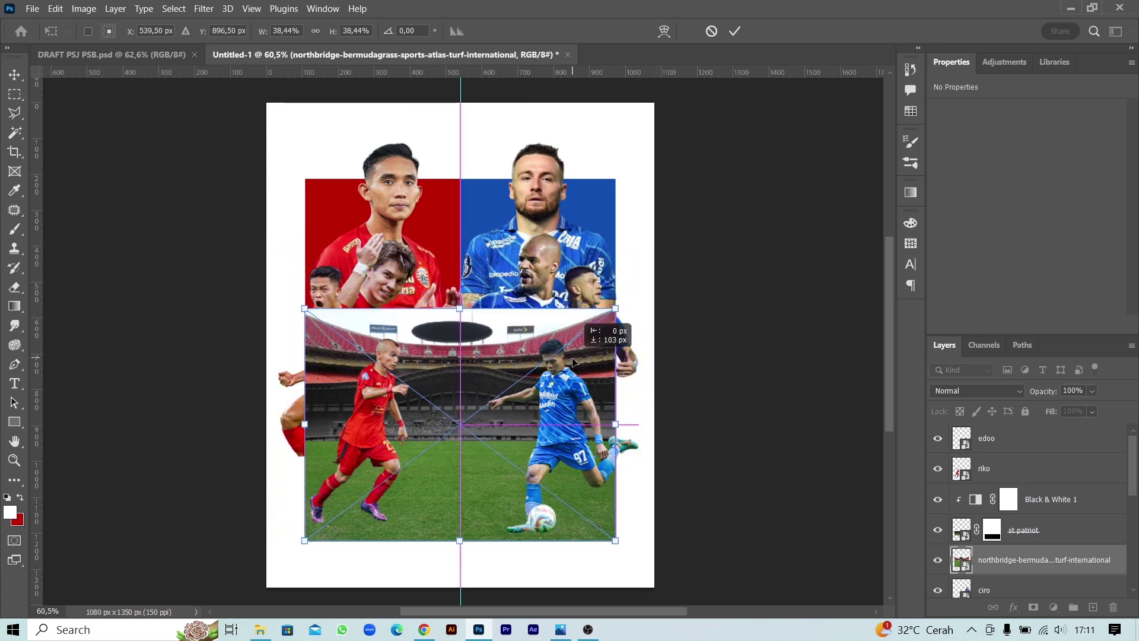
pyautogui.press('Return')
# Mask out the top band of the pitch photo so the field fills the bottom.
pyautogui.click(1033, 607)
pyautogui.press('m')
pyautogui.moveTo(264, 276); pyautogui.dragTo(692, 417)
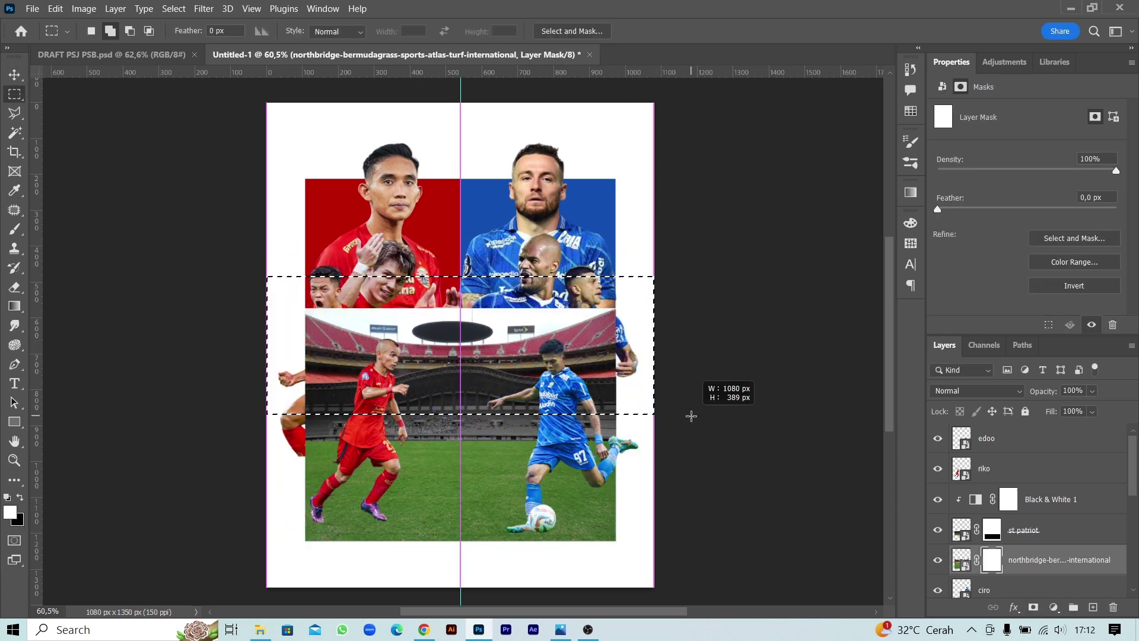
pyautogui.press('Delete')
pyautogui.hotkey('ctrl', 'd')
pyautogui.press('v')
pyautogui.scroll(3, 656, 430)
pyautogui.scroll(1, 656, 430)
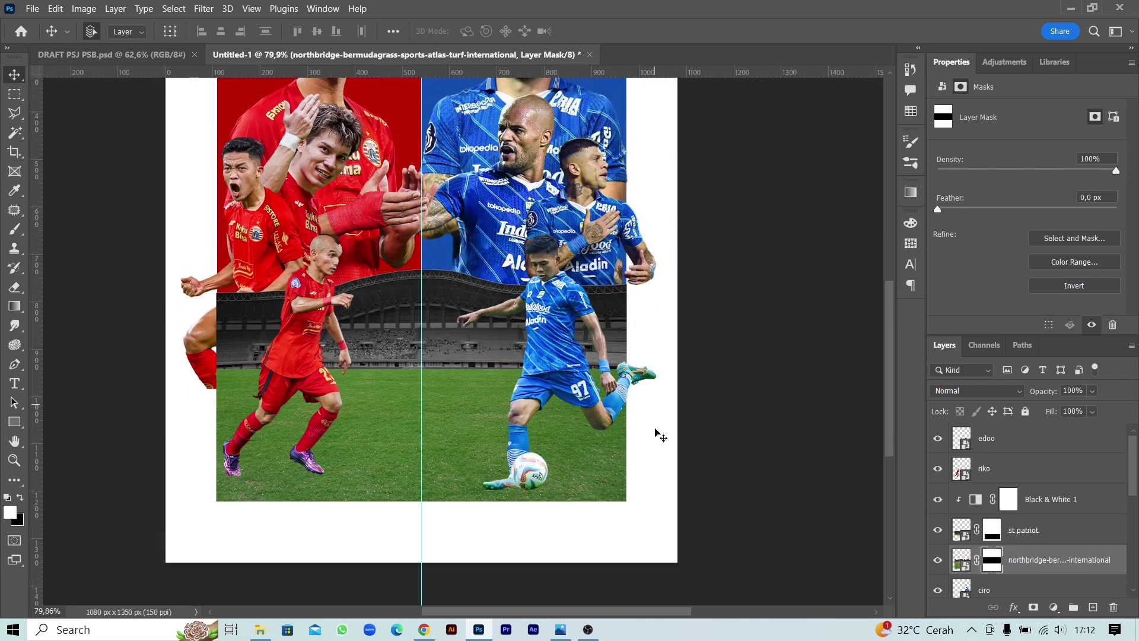
pyautogui.scroll(2, 656, 436)
pyautogui.scroll(1, 656, 436)
pyautogui.scroll(2, 656, 436)
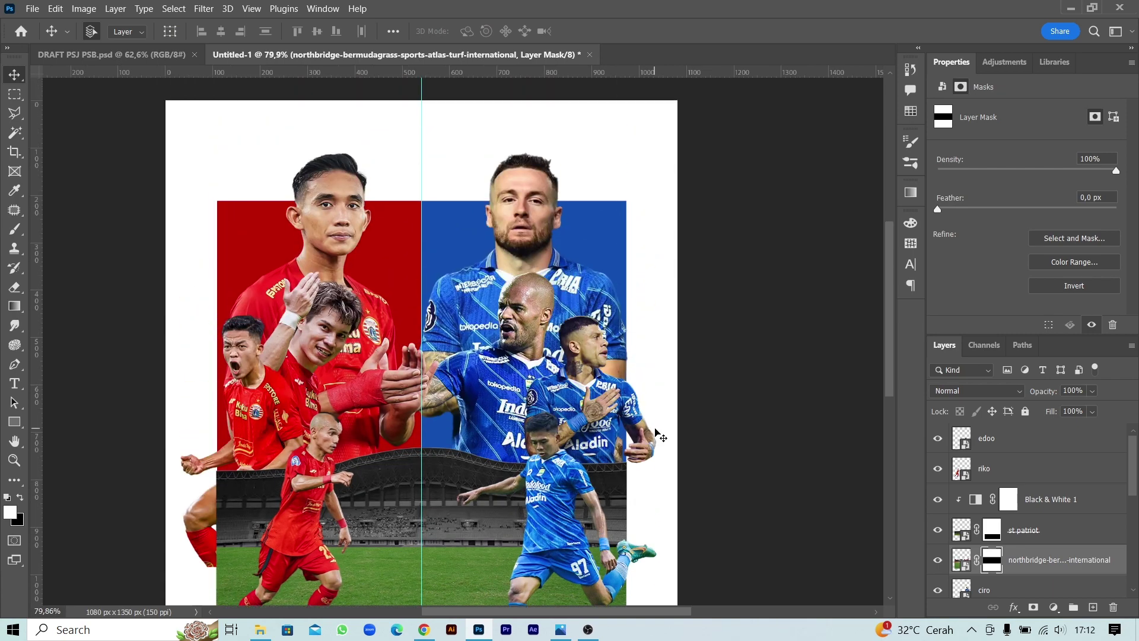
pyautogui.scroll(-2, 655, 436)
# Scale all layers from edoo to Rectangle 1 down together to about 95.6%.
pyautogui.click(1008, 438)
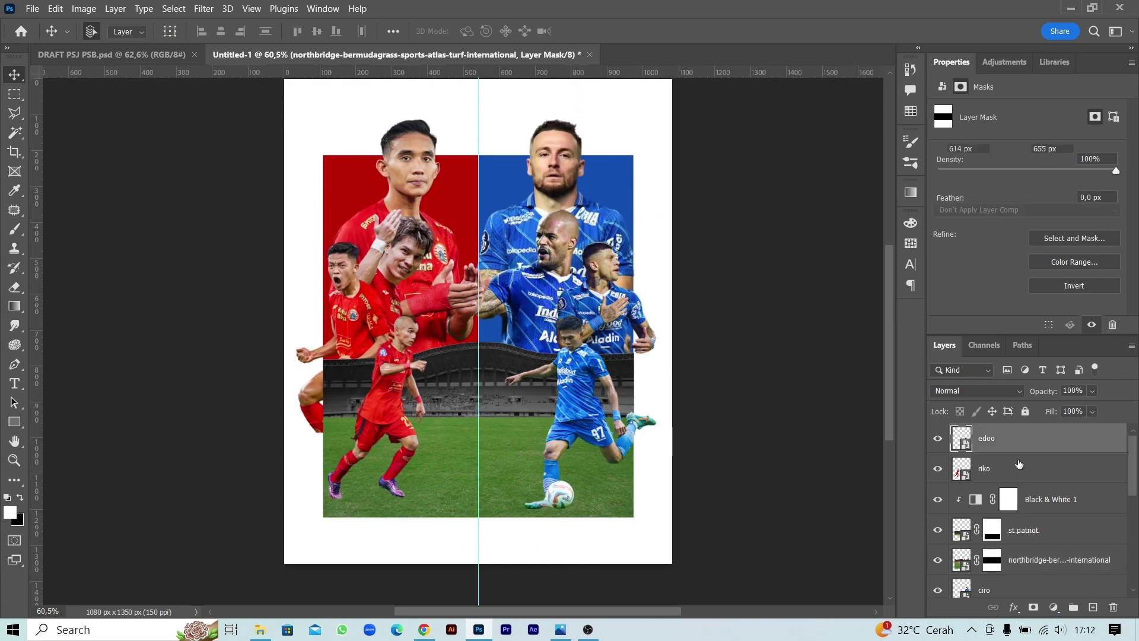
pyautogui.scroll(-5, 1044, 533)
pyautogui.keyDown('shift'); pyautogui.click(1009, 551); pyautogui.keyUp('shift')
pyautogui.hotkey('ctrl', 't')
pyautogui.moveTo(655, 516); pyautogui.dragTo(645, 506)
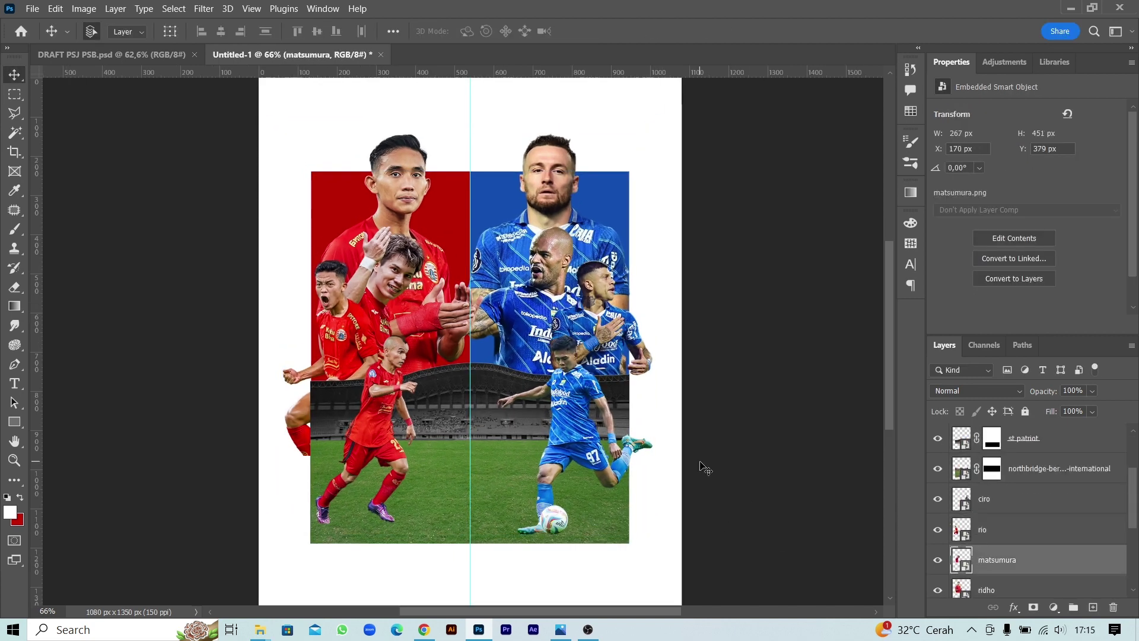
# Shift matsumura's player figure slightly to the right.
pyautogui.moveTo(493, 332); pyautogui.dragTo(510, 331)
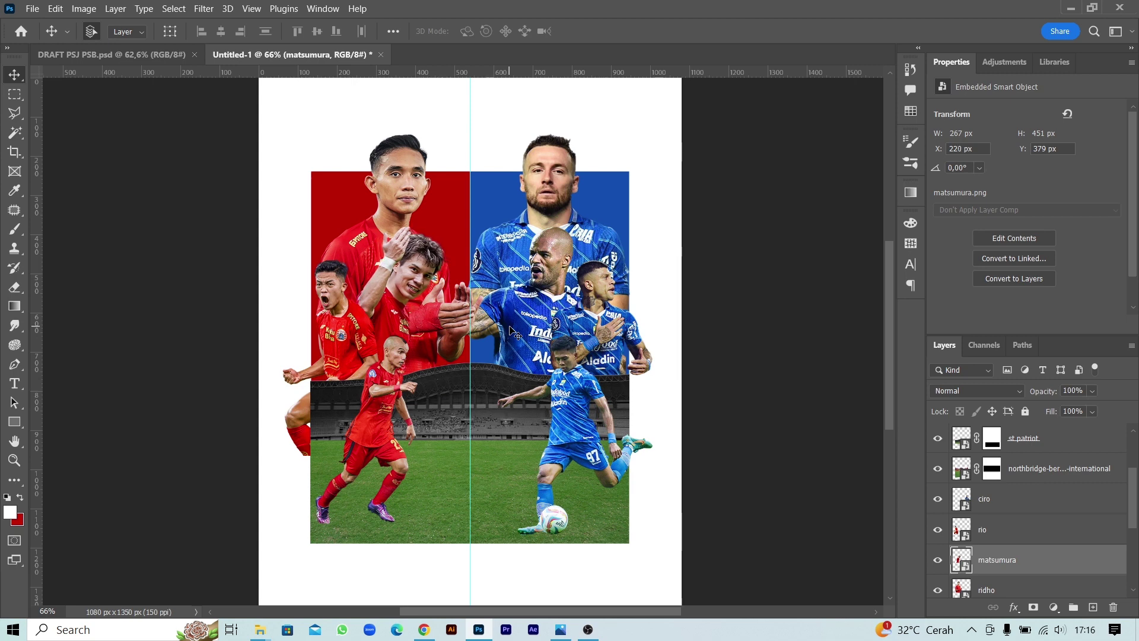
pyautogui.hotkey('alt', '[')
pyautogui.hotkey('alt', '[')
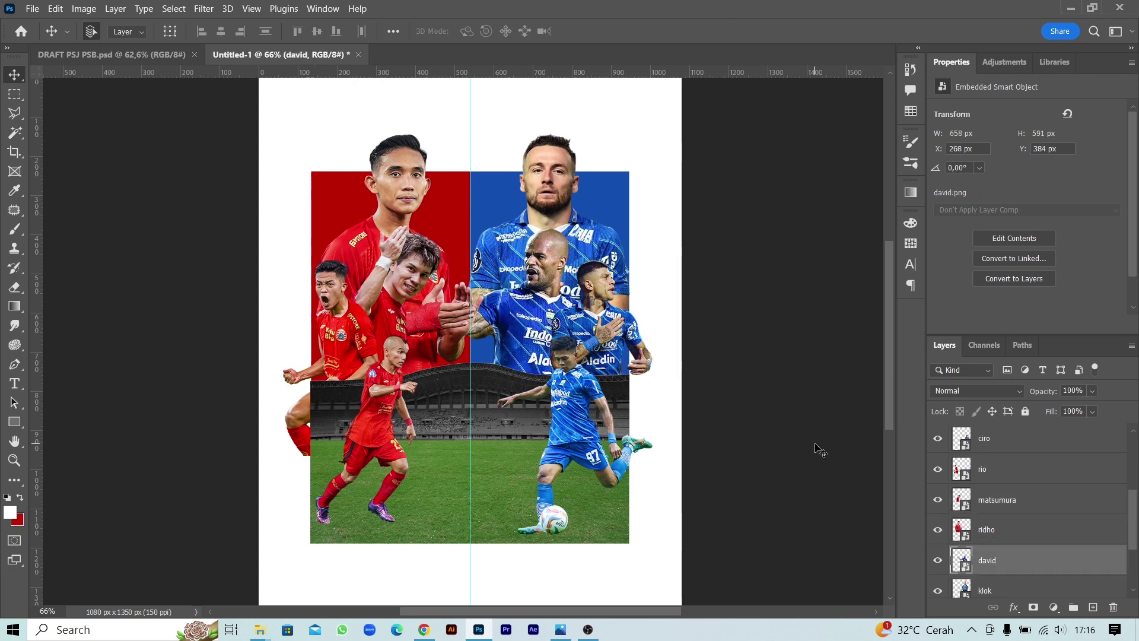
pyautogui.click(819, 449)
pyautogui.scroll(-3, 1003, 522)
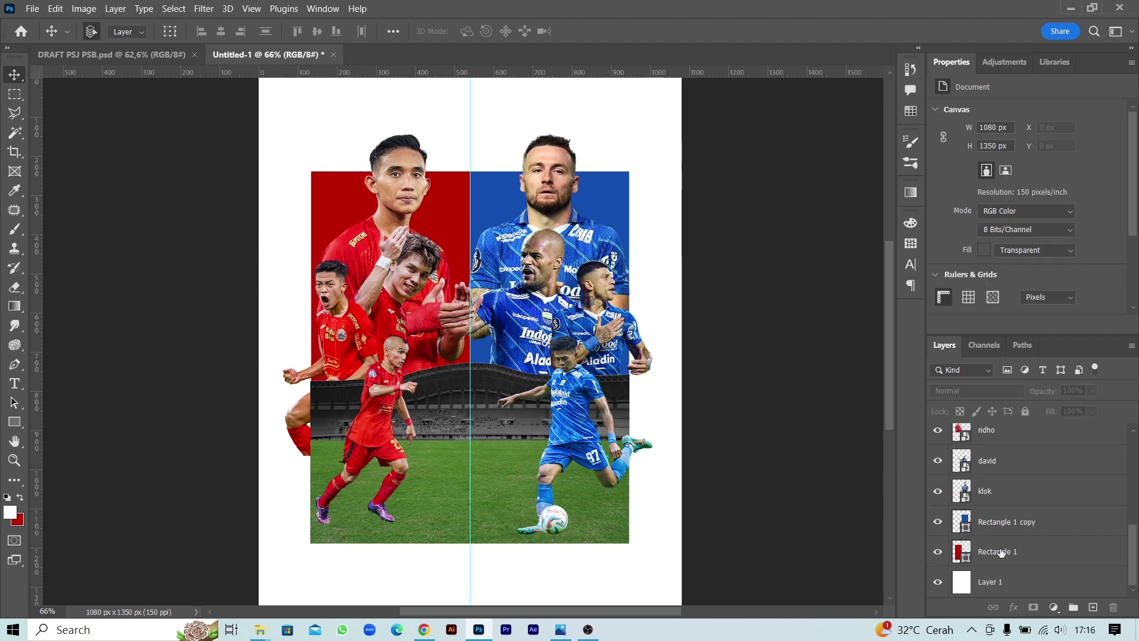
# Narrow both Rectangle backdrop panels evenly to about 91% width.
pyautogui.click(996, 551)
pyautogui.keyDown('shift'); pyautogui.click(1003, 522); pyautogui.keyUp('shift')
pyautogui.hotkey('ctrl', 't')
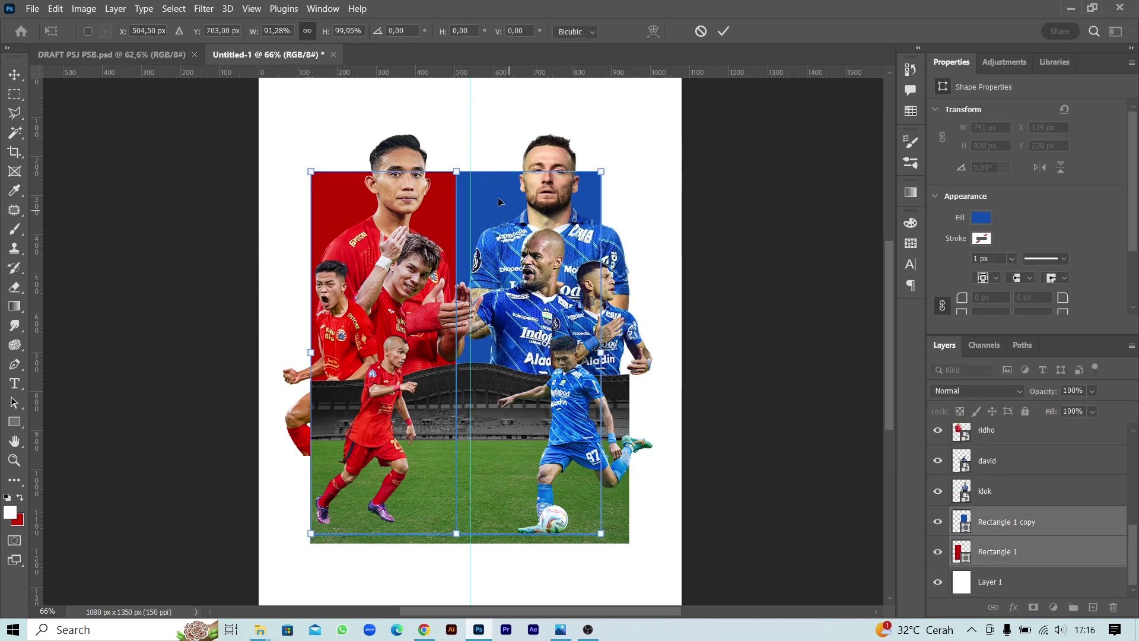
pyautogui.moveTo(630, 354); pyautogui.dragTo(616, 355)
pyautogui.click(723, 32)
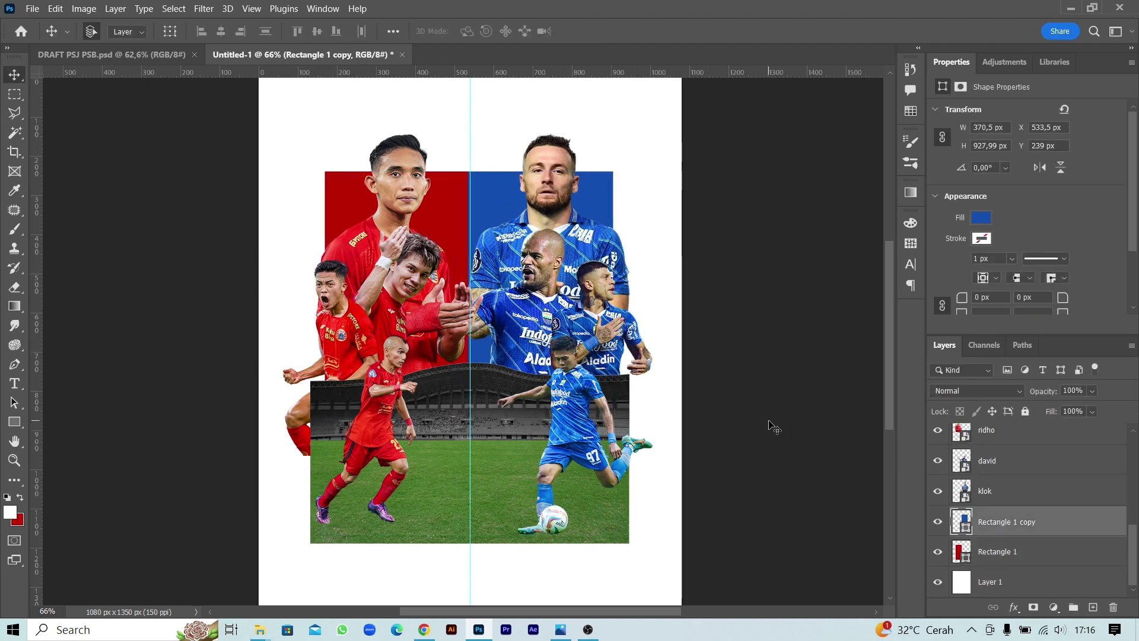
# Spread the red and blue rectangles apart, leaving a gap at the centre line.
pyautogui.moveTo(608, 206); pyautogui.dragTo(626, 203)
pyautogui.moveTo(466, 191); pyautogui.dragTo(449, 191)
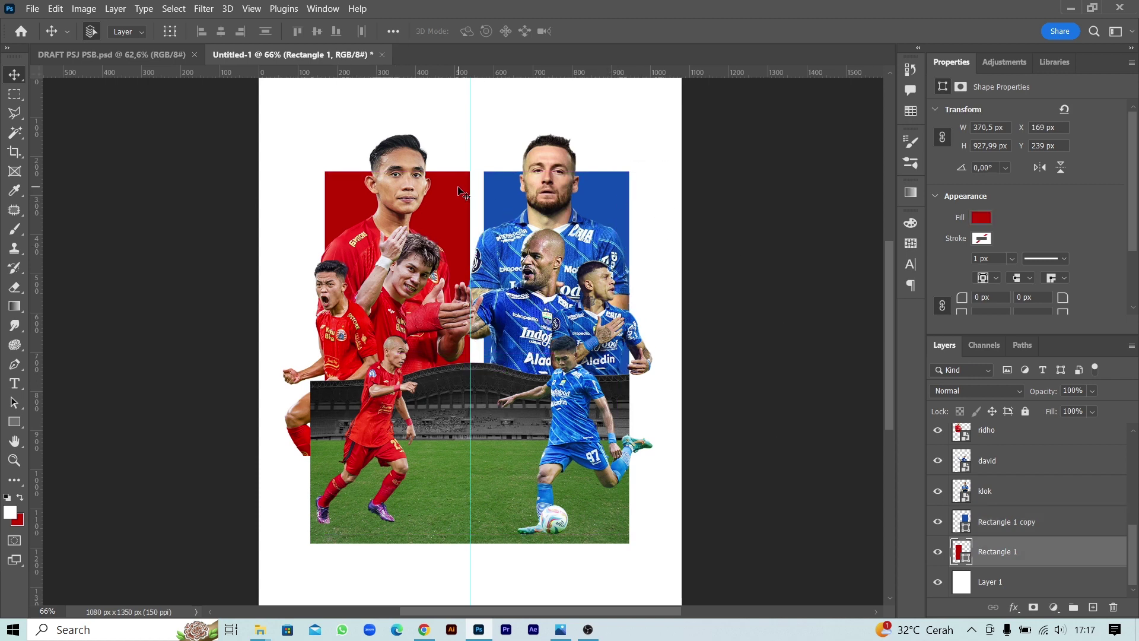
pyautogui.moveTo(626, 203); pyautogui.dragTo(619, 204)
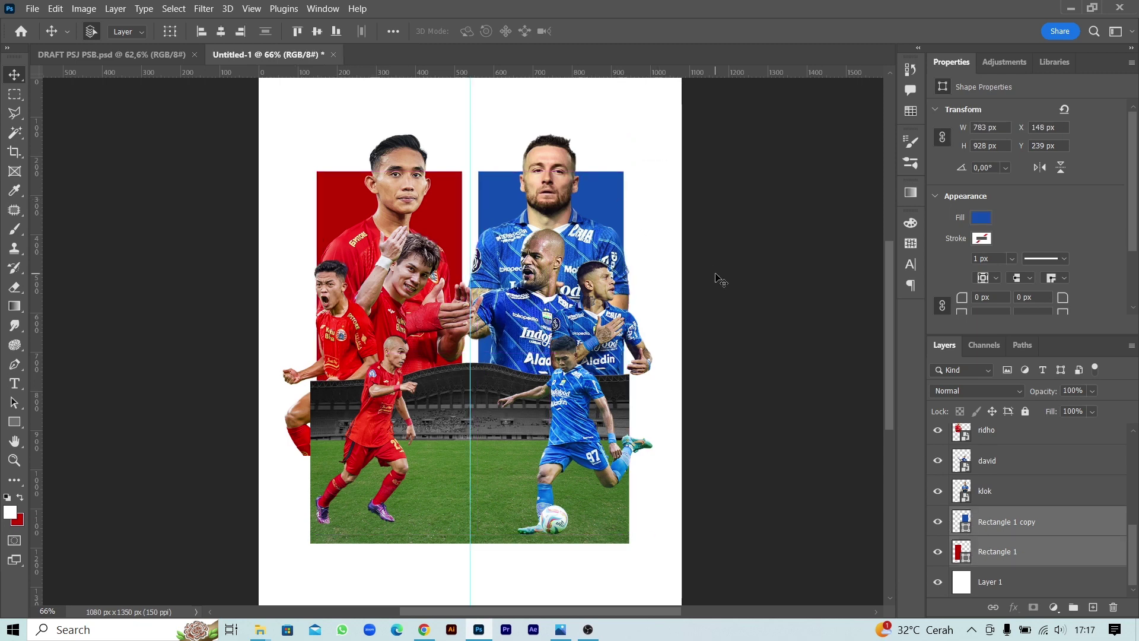
pyautogui.click(716, 275)
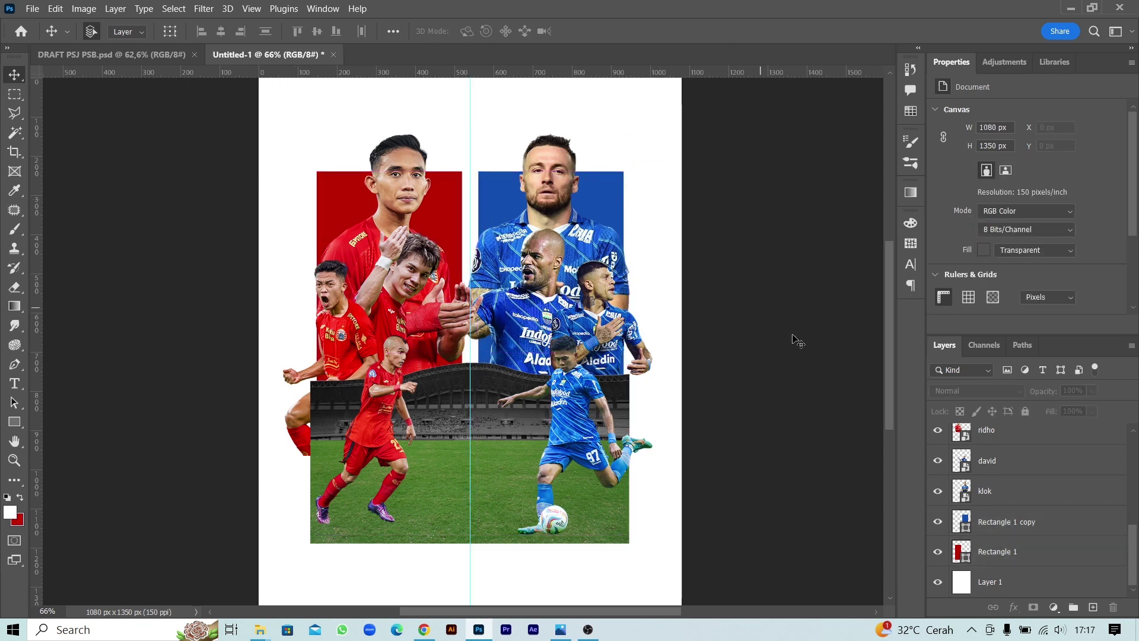
# Add a blank layer mask to the rio player layer.
pyautogui.scroll(3, 1008, 505)
pyautogui.click(1009, 521)
pyautogui.click(1033, 607)
# Marquee-select the lower-left part of the rio player to hide.
pyautogui.press('m')
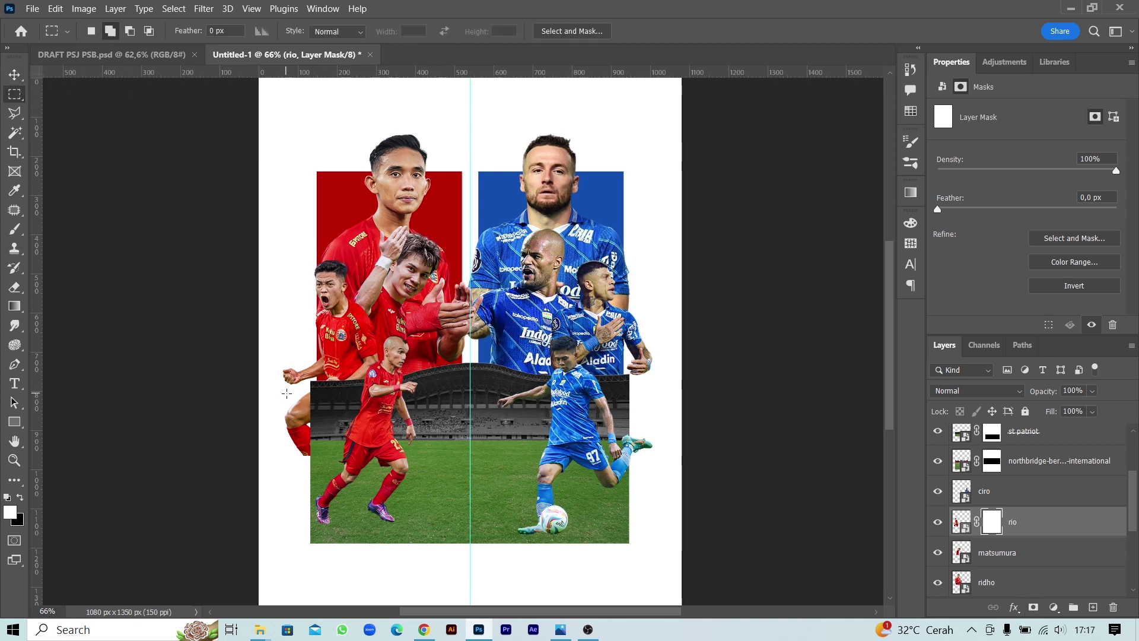
pyautogui.moveTo(389, 508); pyautogui.dragTo(432, 517)
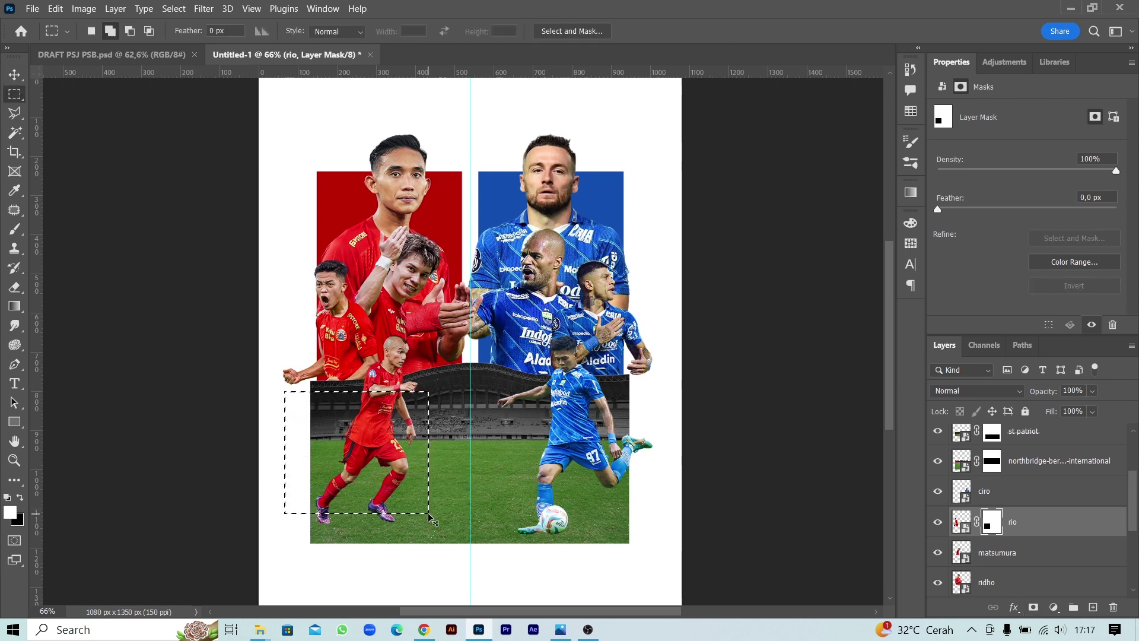
pyautogui.press('v')
# Perspective-transform the stadium pitch so its bottom corners spread outward.
pyautogui.scroll(-2, 460, 478)
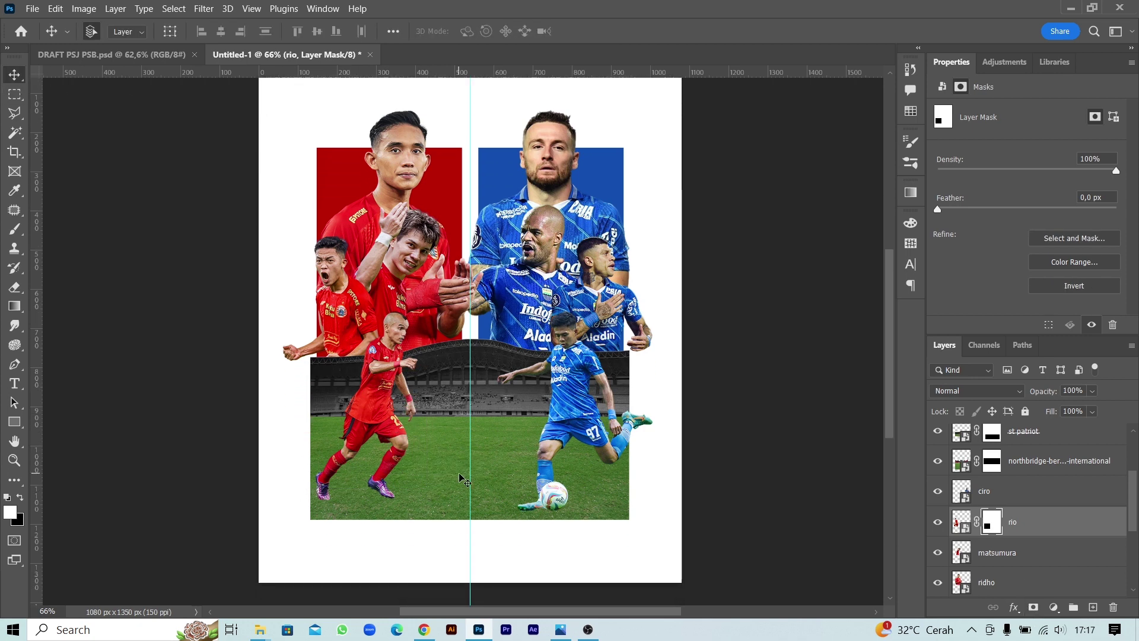
pyautogui.click(1027, 465)
pyautogui.rightClick(1027, 465)
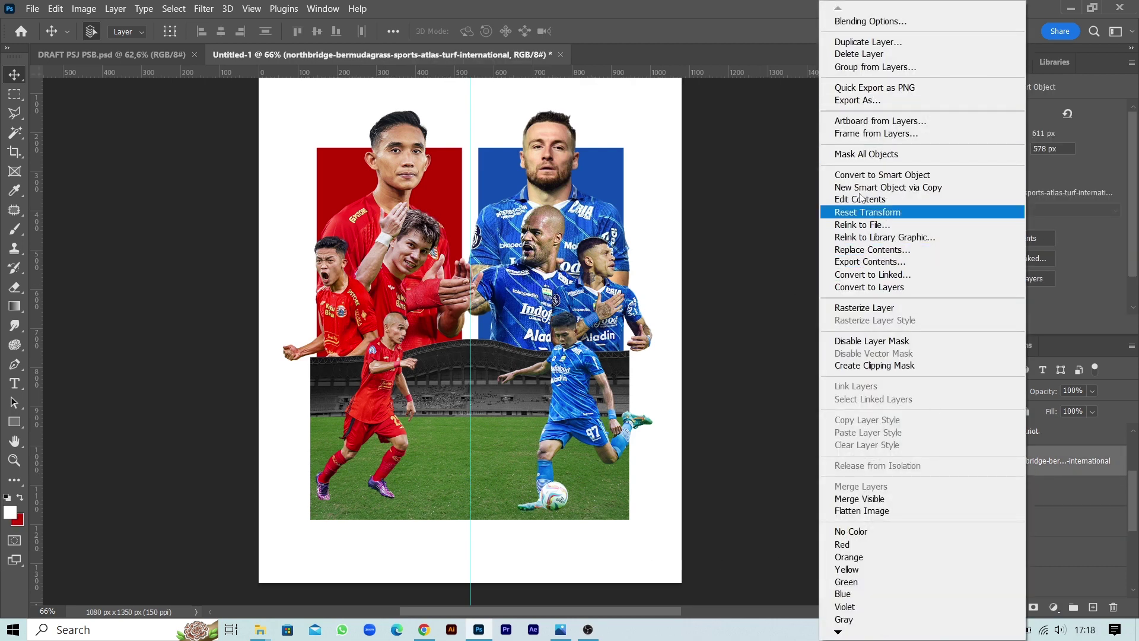
pyautogui.click(868, 211)
pyautogui.rightClick(743, 387)
pyautogui.click(611, 273)
pyautogui.moveTo(629, 519); pyautogui.dragTo(660, 519)
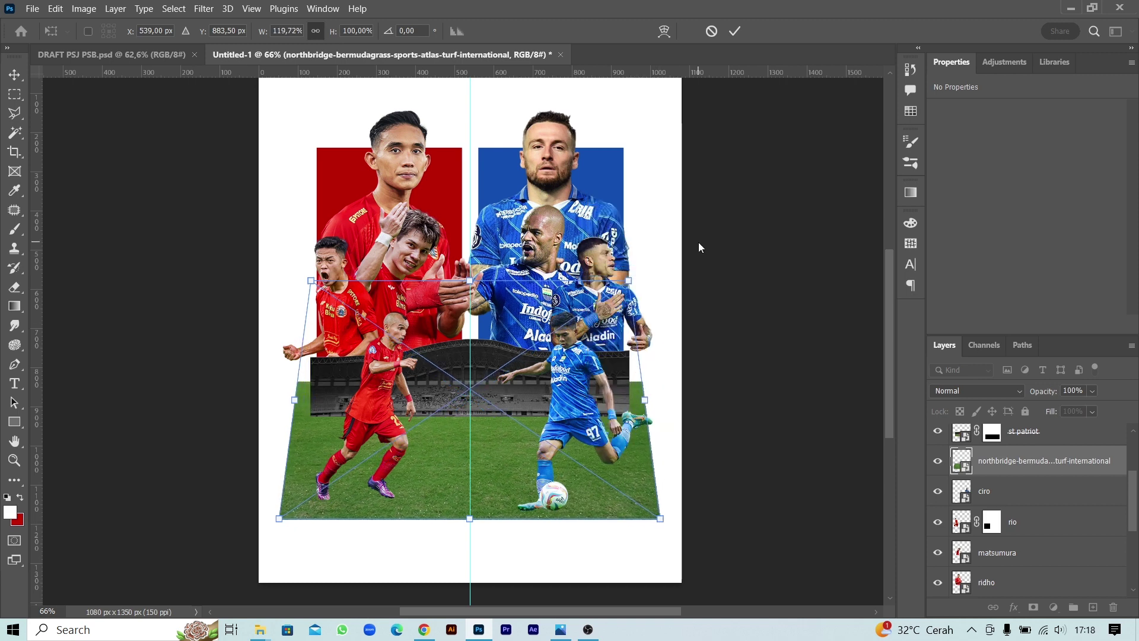
pyautogui.press('Return')
# Move the stadium lower and pull its top corners inward for deeper perspective.
pyautogui.moveTo(483, 459); pyautogui.dragTo(486, 478)
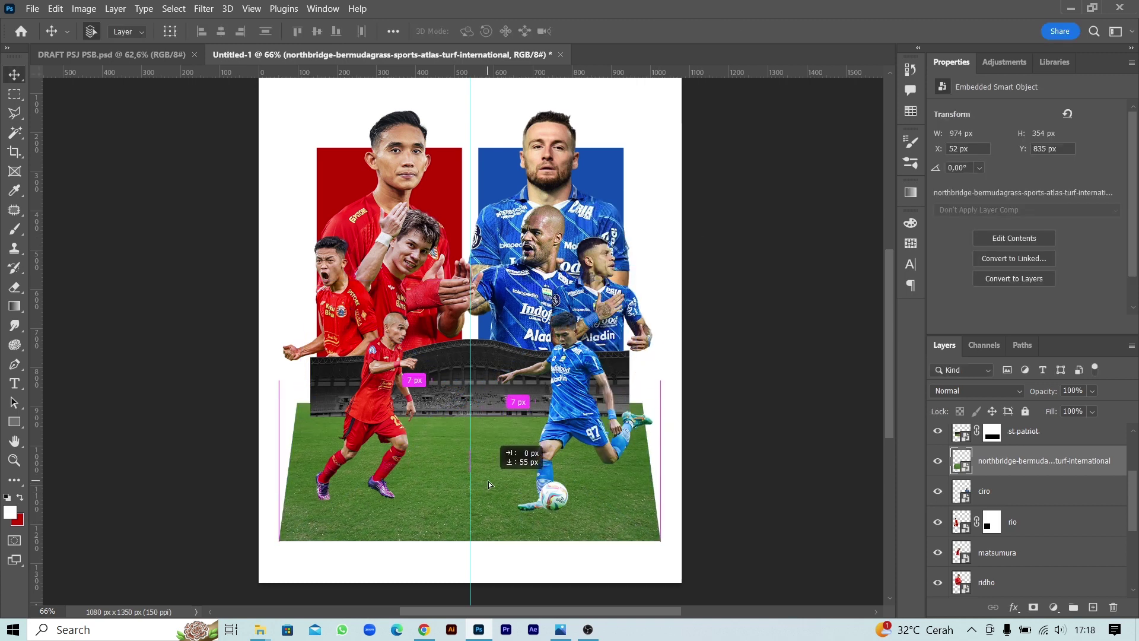
pyautogui.hotkey('ctrl', 't')
pyautogui.rightClick(495, 445)
pyautogui.click(537, 234)
pyautogui.moveTo(634, 299); pyautogui.dragTo(608, 304)
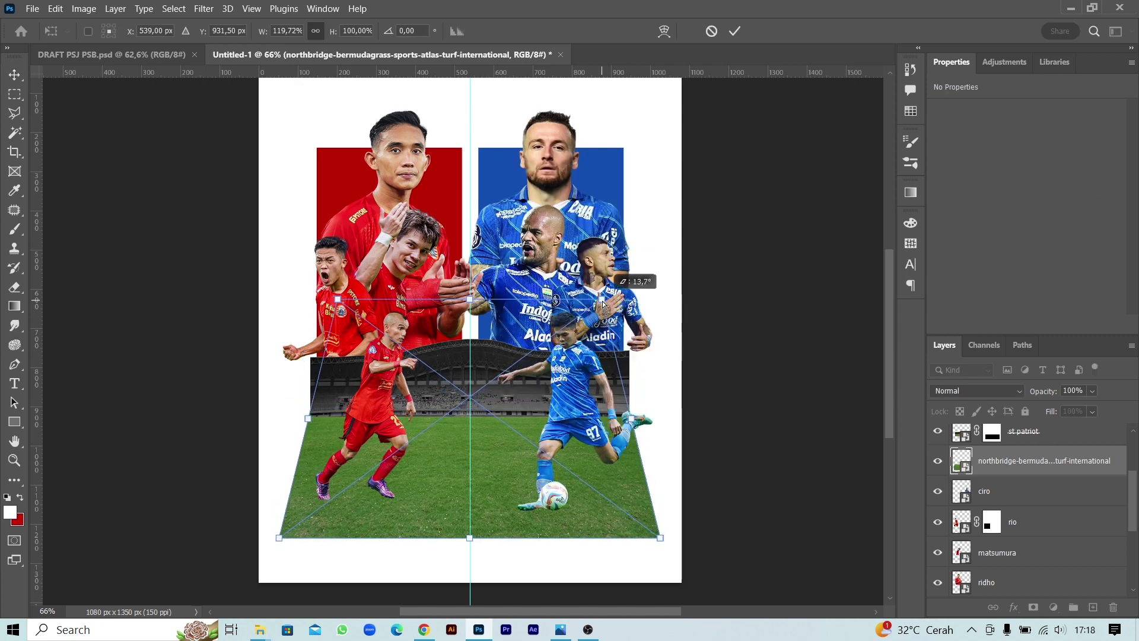
pyautogui.press('Return')
# Nudge the riko and edoo front players upward.
pyautogui.scroll(3, 1009, 504)
pyautogui.click(994, 460)
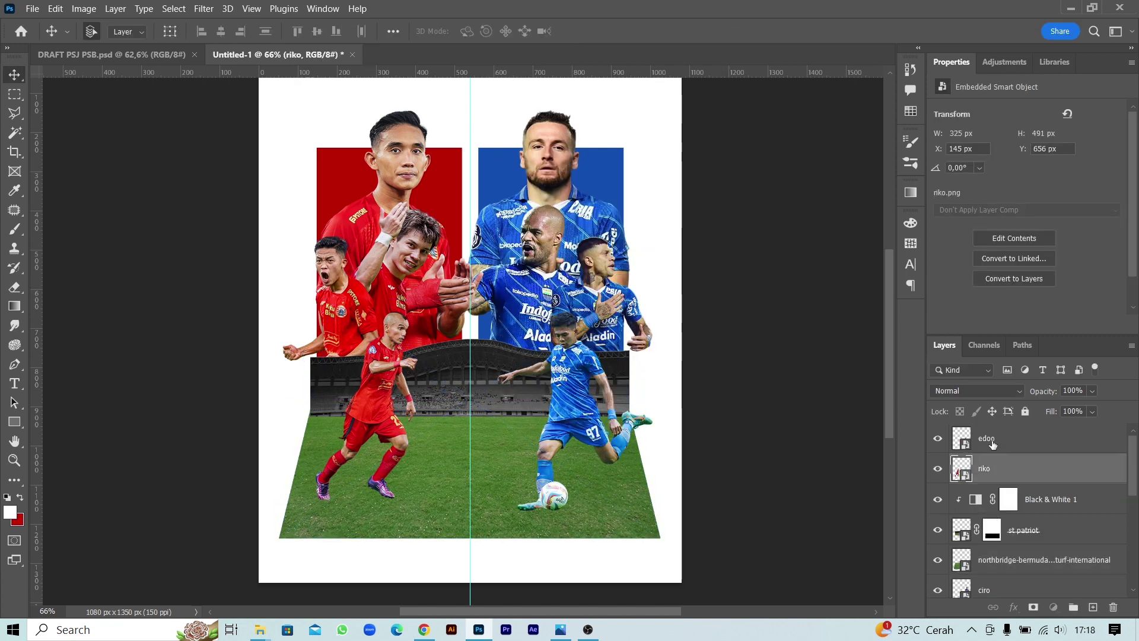
pyautogui.hotkey('shift', 'Up')
pyautogui.hotkey('shift', 'Up')
pyautogui.hotkey('shift', 'Up')
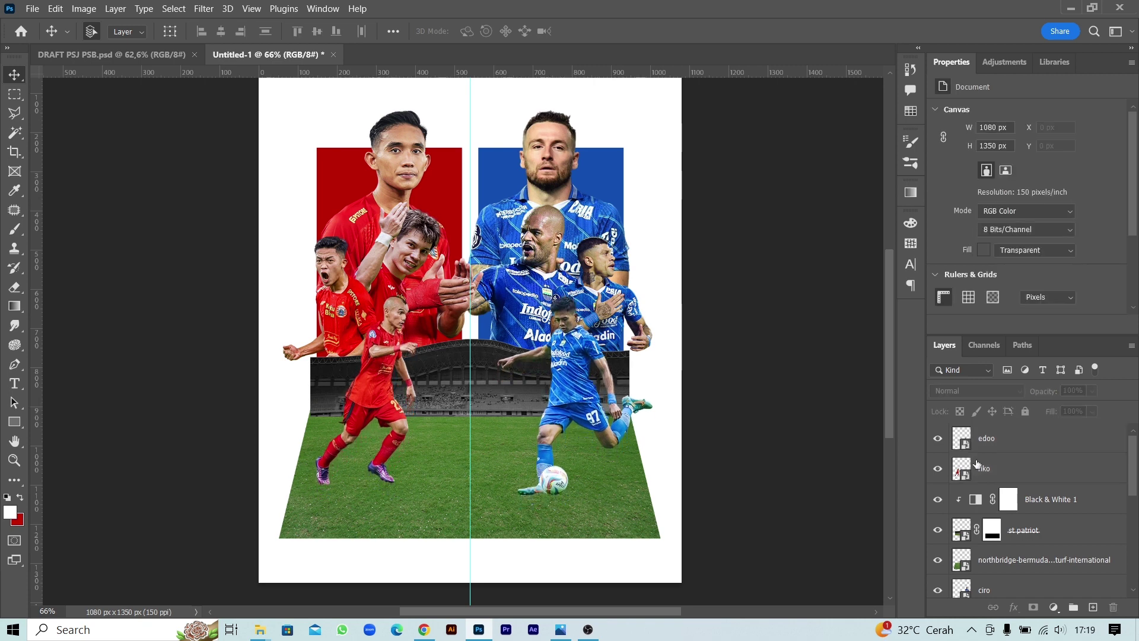
# Nudge the riko and edoo player layers slightly left.
pyautogui.click(957, 462)
pyautogui.hotkey('shift', 'Left')
pyautogui.hotkey('shift', 'Left')
pyautogui.hotkey('shift', 'Left')
pyautogui.hotkey('shift', 'Left')
pyautogui.click(781, 428)
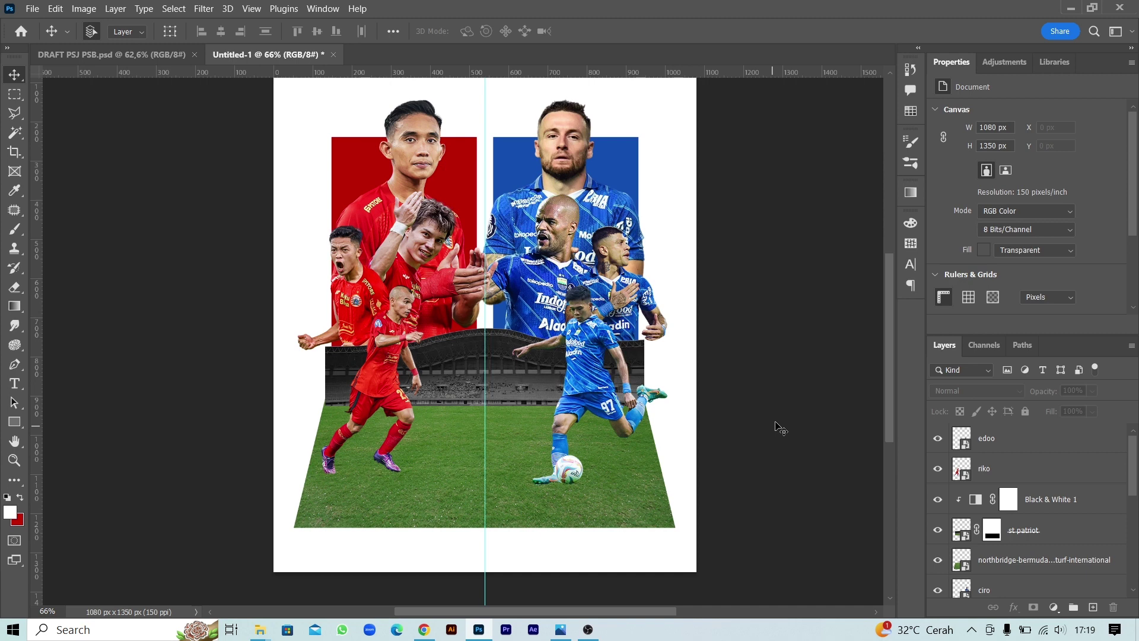
pyautogui.scroll(1, 781, 429)
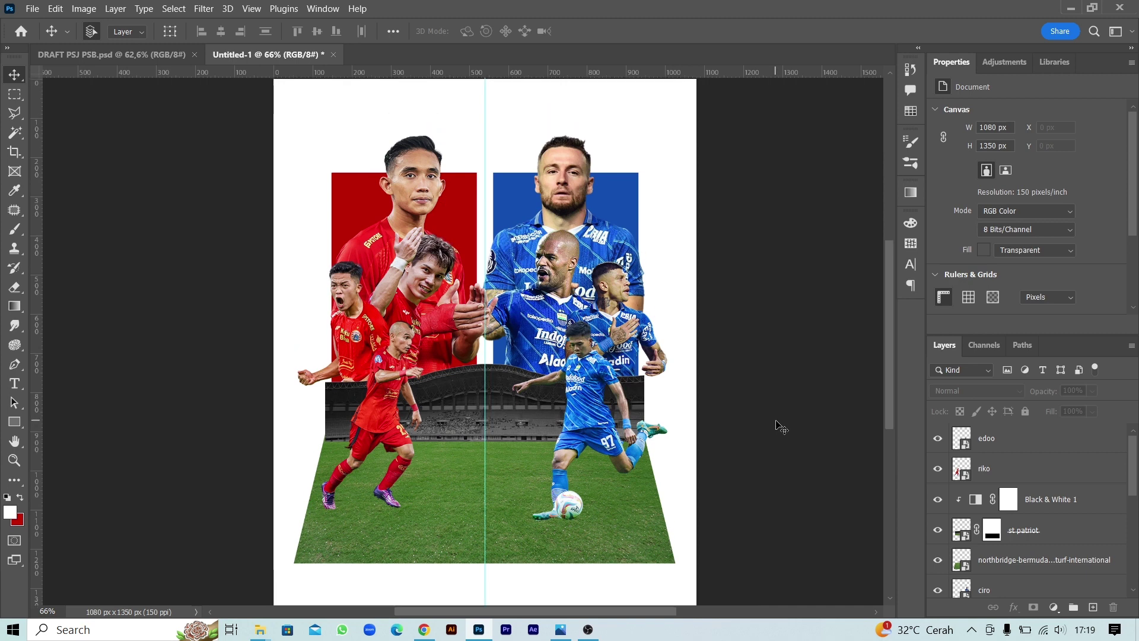
pyautogui.click(991, 424)
pyautogui.hotkey('shift', 'Left')
pyautogui.hotkey('shift', 'Left')
# Copy the right half of the stadium pitch onto its own Layer 2.
pyautogui.scroll(-2, 991, 421)
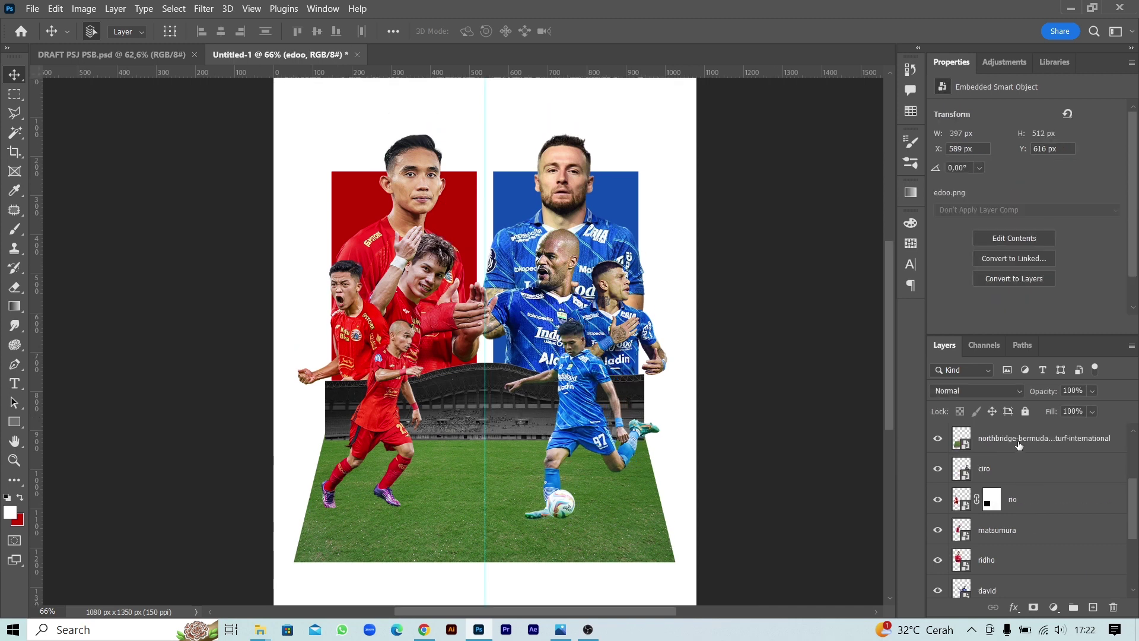
pyautogui.click(1001, 439)
pyautogui.press('m')
pyautogui.moveTo(485, 323); pyautogui.dragTo(722, 584)
pyautogui.hotkey('ctrl', 'c')
pyautogui.hotkey('ctrl', 'v')
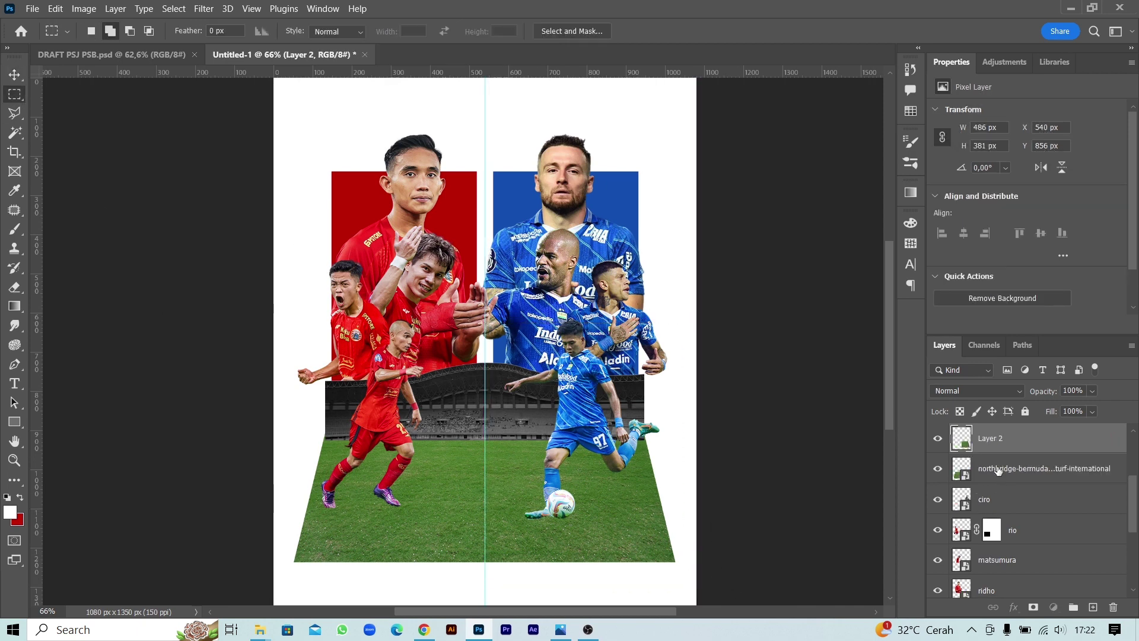
pyautogui.click(999, 470)
# Add clipped Black & White adjustments above the stadium layer and Layer 2.
pyautogui.click(998, 445)
pyautogui.click(999, 499)
pyautogui.click(1054, 607)
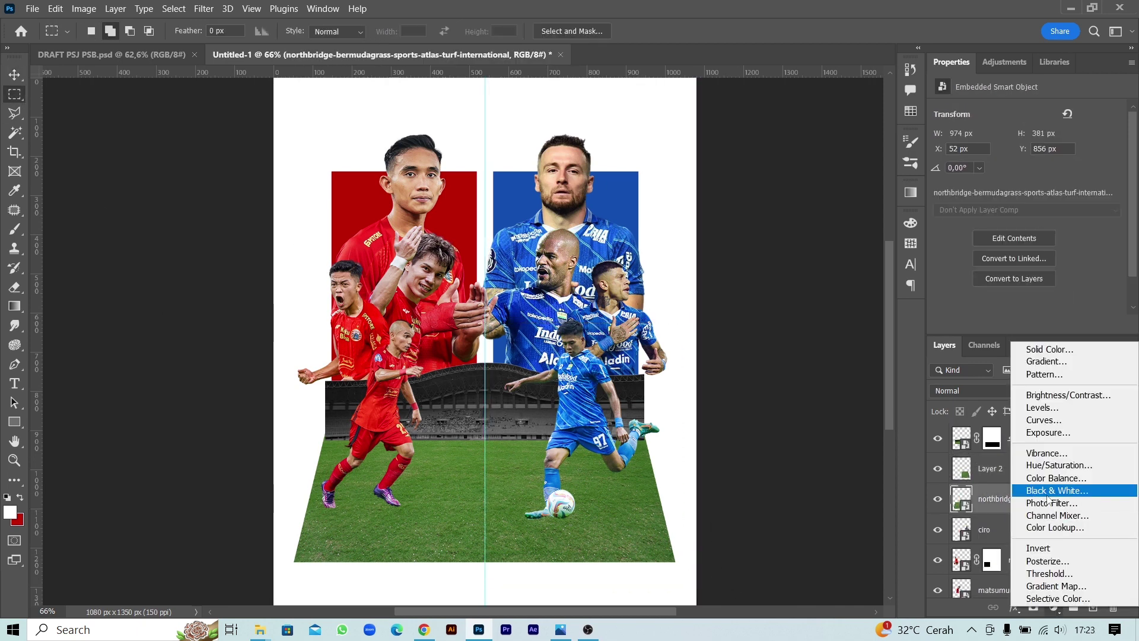
pyautogui.click(1048, 495)
pyautogui.moveTo(964, 499); pyautogui.dragTo(968, 458)
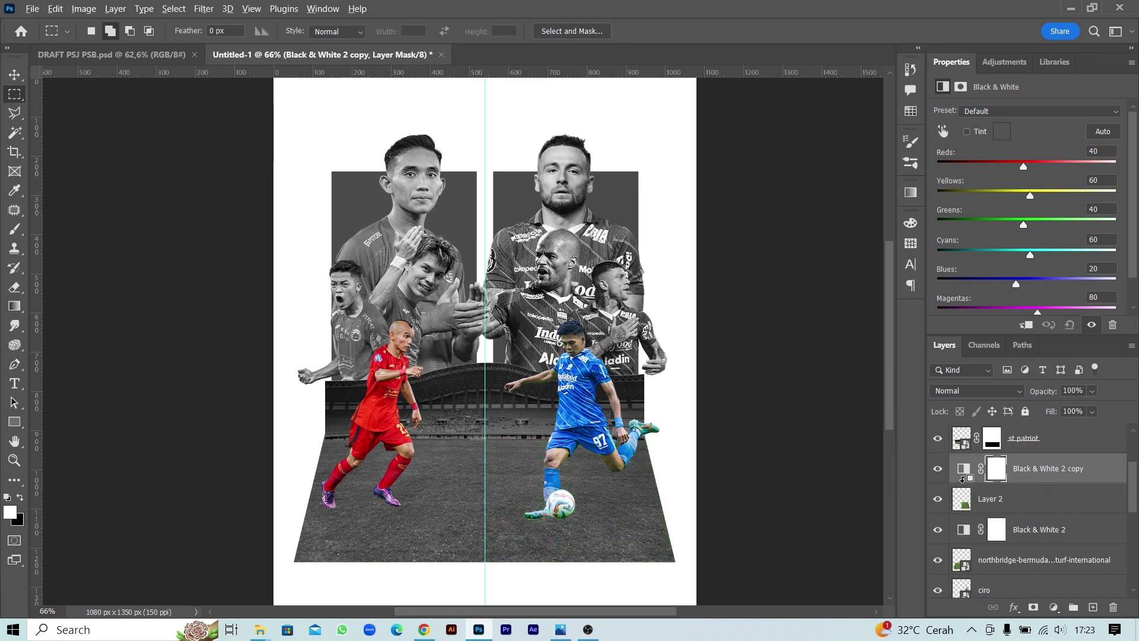
pyautogui.keyDown('alt'); pyautogui.click(965, 545); pyautogui.keyUp('alt')
# Mask the stadium layer so only its left side shows.
pyautogui.click(1008, 560)
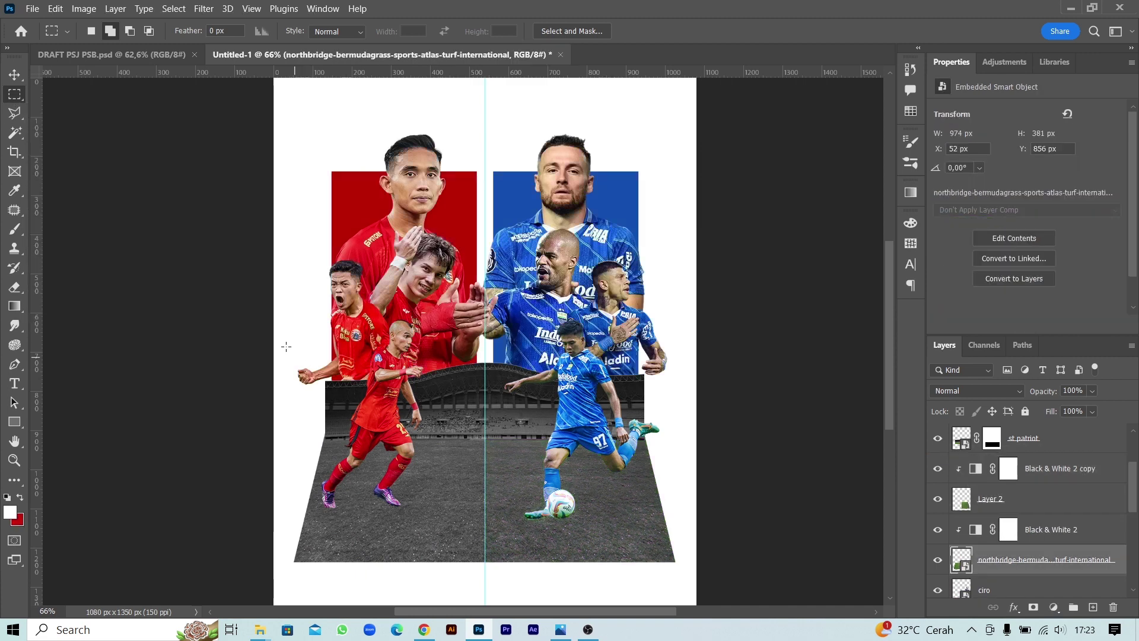
pyautogui.moveTo(485, 322); pyautogui.dragTo(724, 594)
pyautogui.hotkey('ctrl', 'd')
pyautogui.moveTo(485, 323)
pyautogui.mouseDown()
pyautogui.moveTo(681, 521)
pyautogui.moveTo(702, 589)
pyautogui.mouseUp()
pyautogui.click(1033, 607)
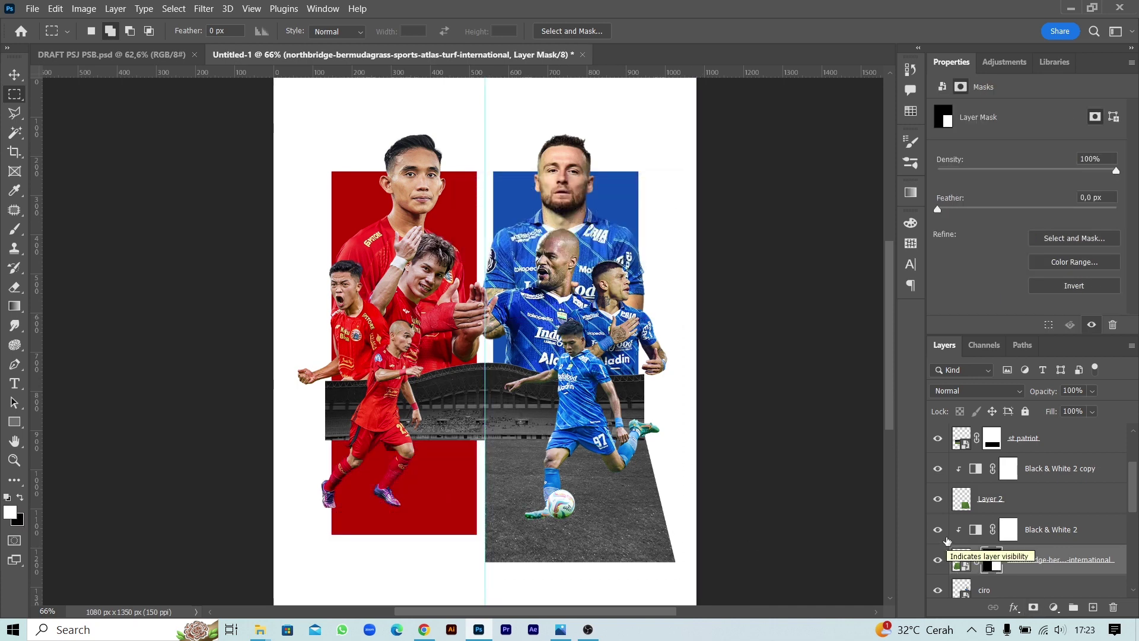
pyautogui.hotkey('ctrl', 'i')
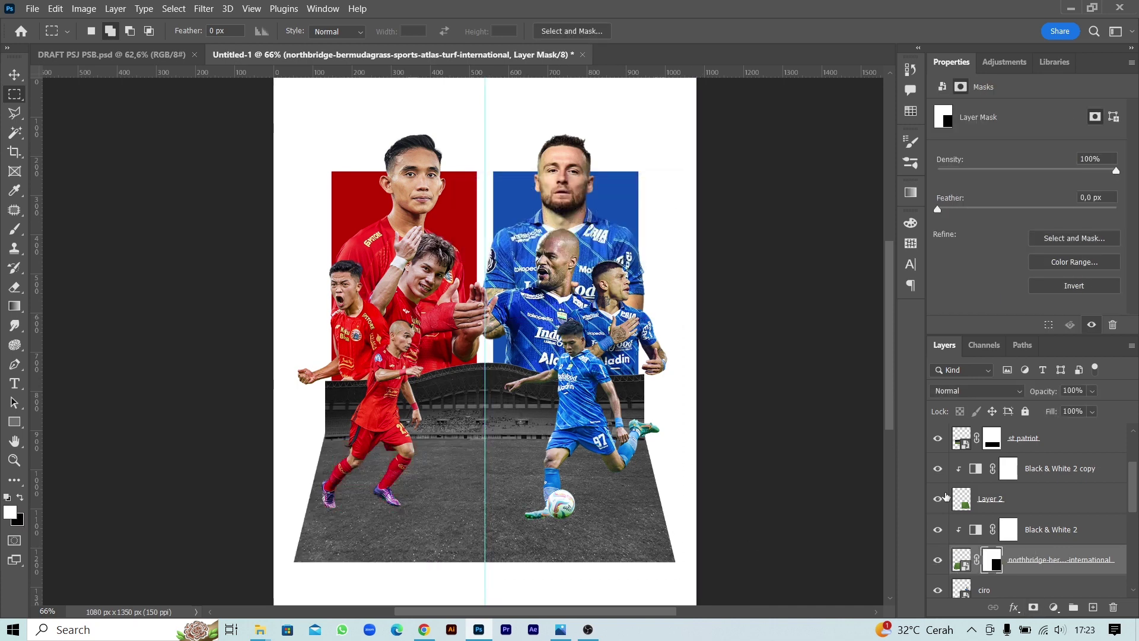
# Group the pitch layers with their adjustments into a folder named rm.
pyautogui.press('v')
pyautogui.click(1050, 468)
pyautogui.keyDown('shift'); pyautogui.click(1041, 561); pyautogui.keyUp('shift')
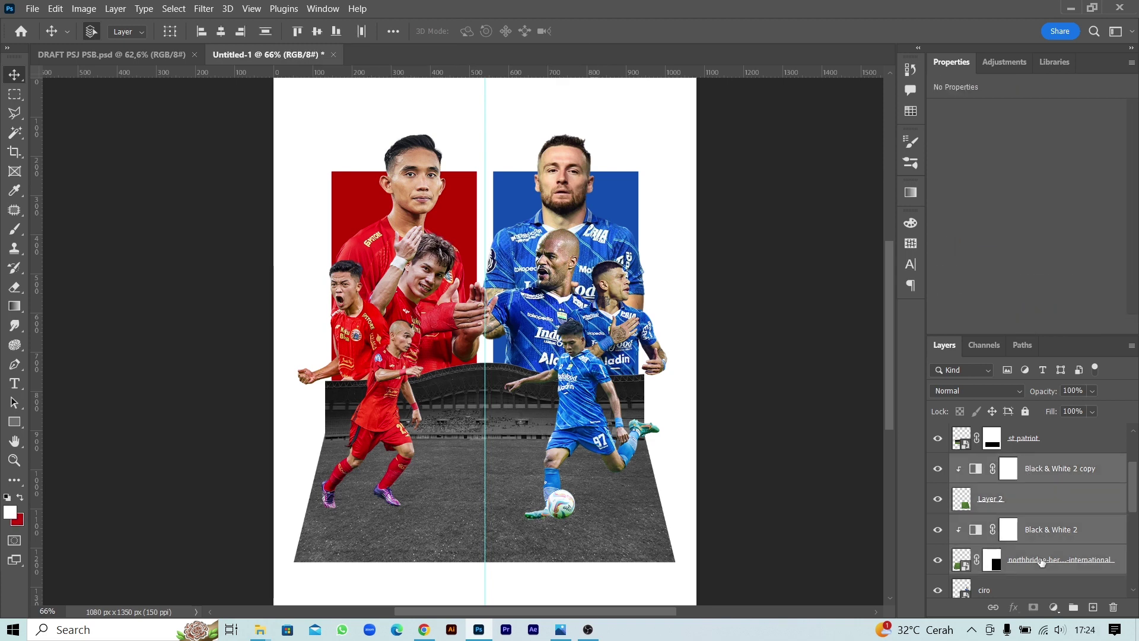
pyautogui.click(1077, 611)
pyautogui.doubleClick(994, 464)
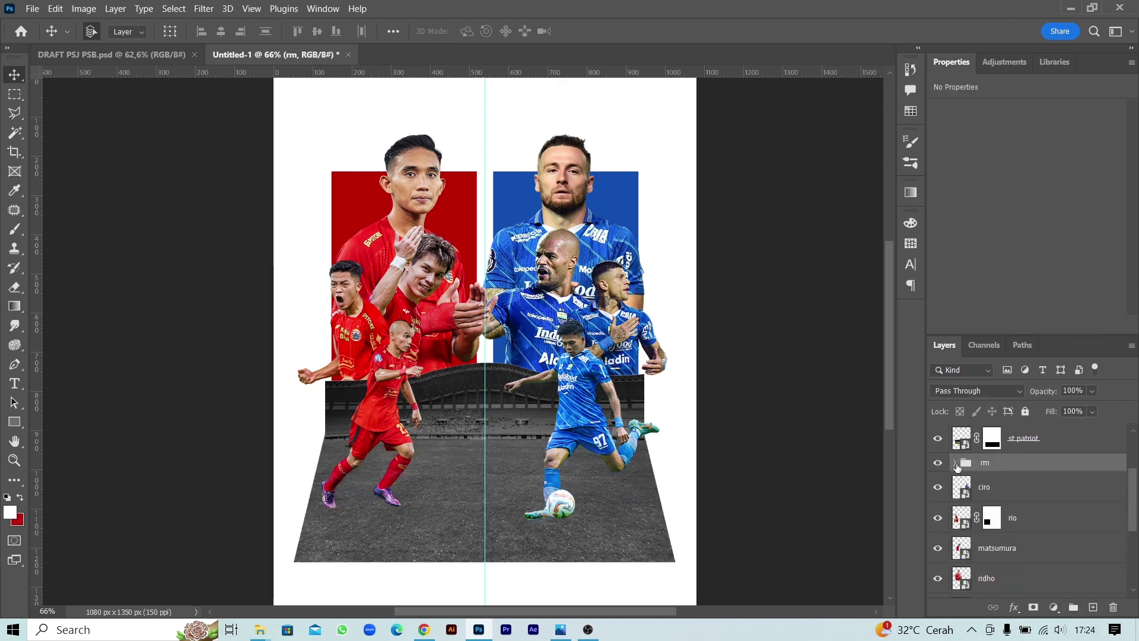
# Add a Color Balance clipped to the rm group, pushed toward blue and cyan.
pyautogui.click(1054, 607)
pyautogui.click(1062, 482)
pyautogui.moveTo(1048, 188); pyautogui.dragTo(1078, 189)
pyautogui.moveTo(1002, 146); pyautogui.dragTo(961, 145)
pyautogui.keyDown('alt'); pyautogui.click(969, 482); pyautogui.keyUp('alt')
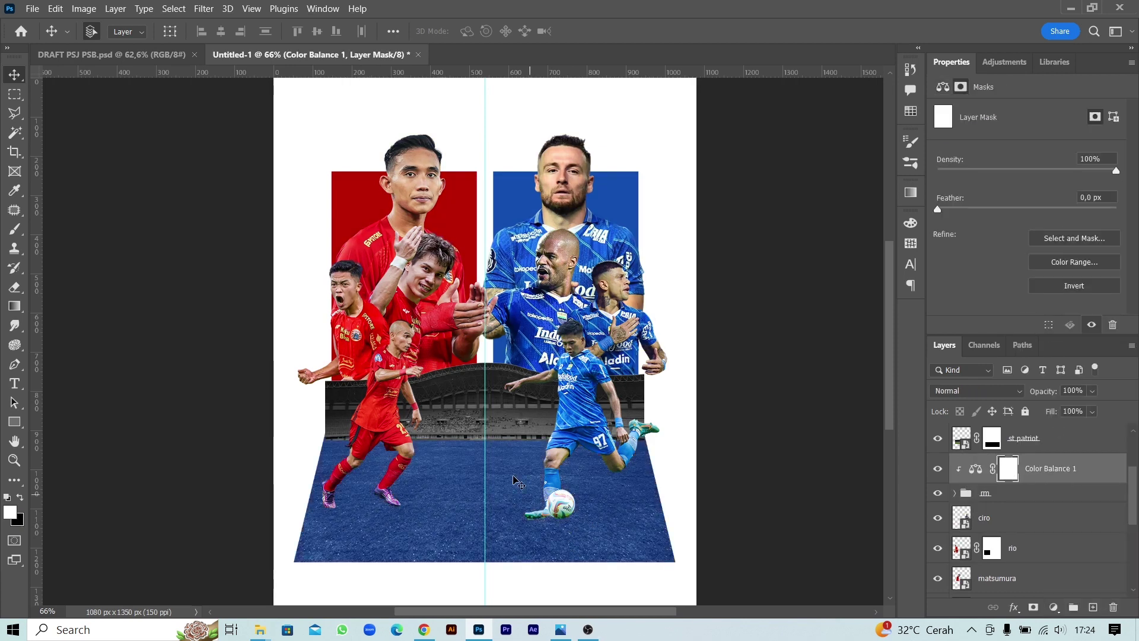
# Remove the blue tint from the left half of the pitch.
pyautogui.press('m')
pyautogui.moveTo(292, 337); pyautogui.dragTo(491, 577)
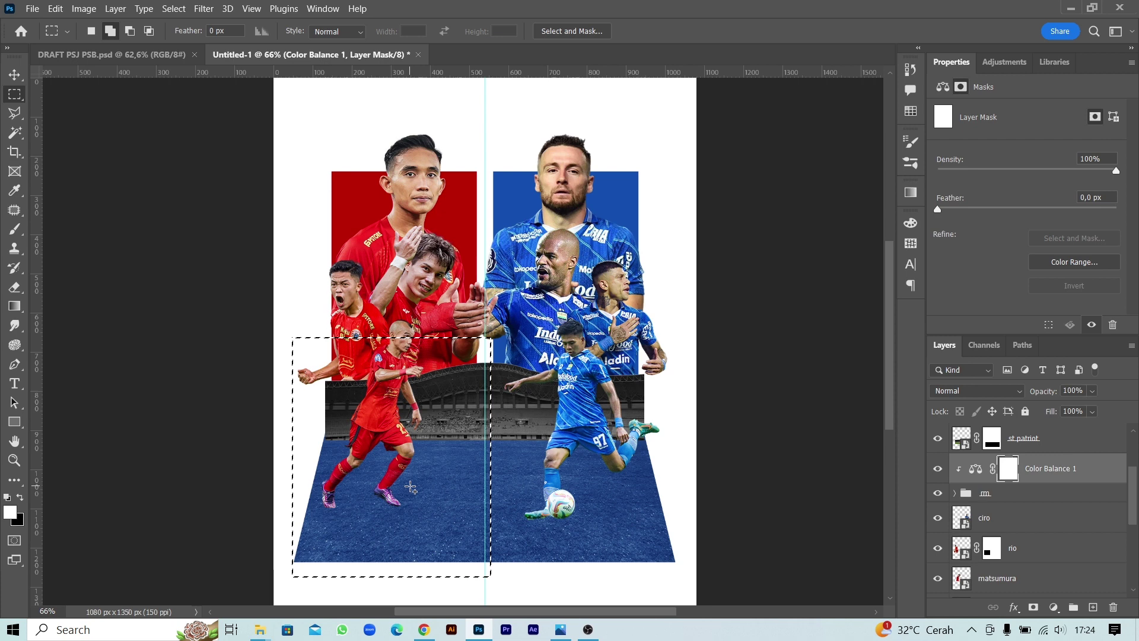
pyautogui.moveTo(280, 343); pyautogui.dragTo(483, 580)
pyautogui.press('Delete')
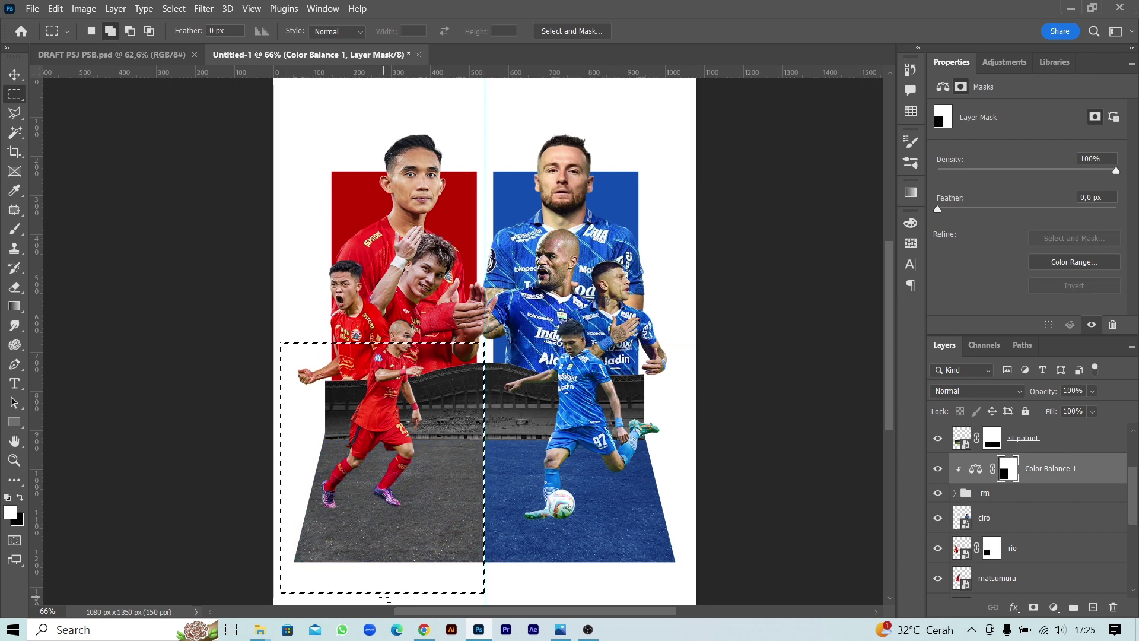
pyautogui.hotkey('ctrl', 'd')
# Add a second Color Balance with Red at +100 and slightly adjusted green/blue.
pyautogui.click(1027, 494)
pyautogui.click(1054, 607)
pyautogui.click(1062, 474)
pyautogui.moveTo(1008, 145); pyautogui.dragTo(1077, 144)
pyautogui.moveTo(993, 171)
pyautogui.mouseDown()
pyautogui.moveTo(1012, 169)
pyautogui.moveTo(1009, 195)
pyautogui.mouseUp()
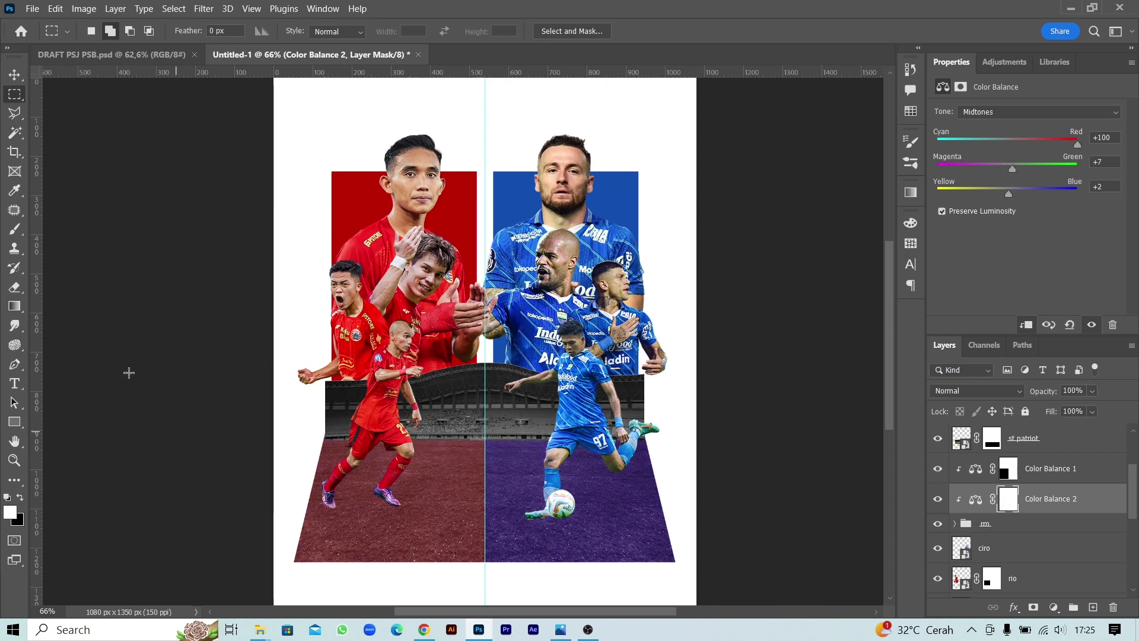
# Mask the red tint off the right half of the pitch.
pyautogui.moveTo(487, 342); pyautogui.dragTo(731, 573)
pyautogui.press('Delete')
pyautogui.hotkey('ctrl', 'd')
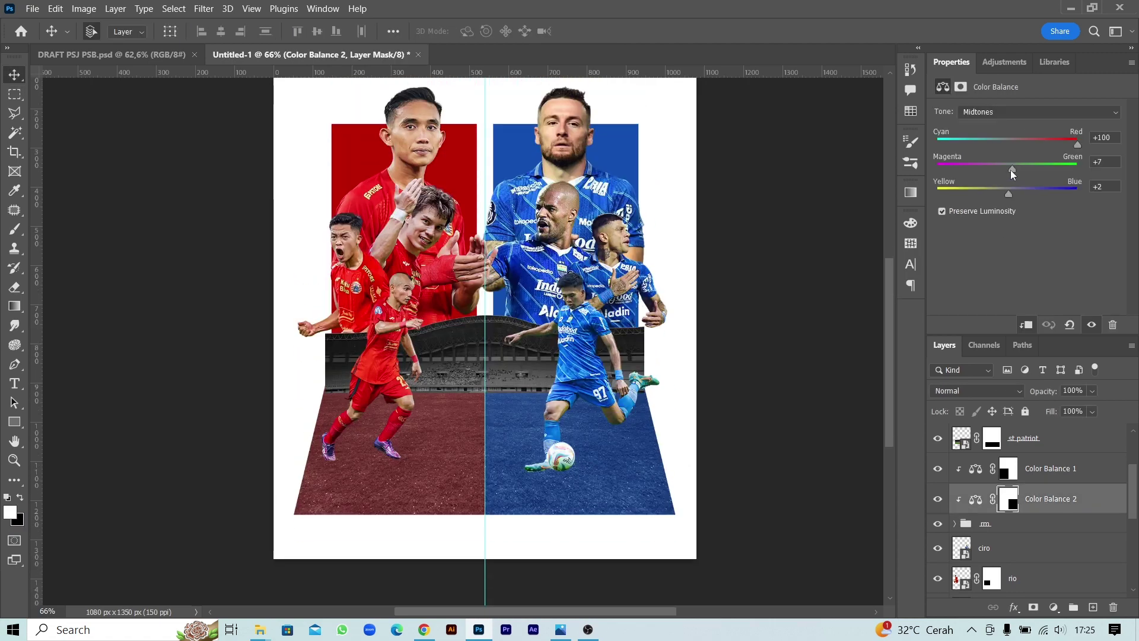
# Shift the Color Balance to Magenta -51 and Yellow -33.
pyautogui.moveTo(974, 169); pyautogui.dragTo(984, 195)
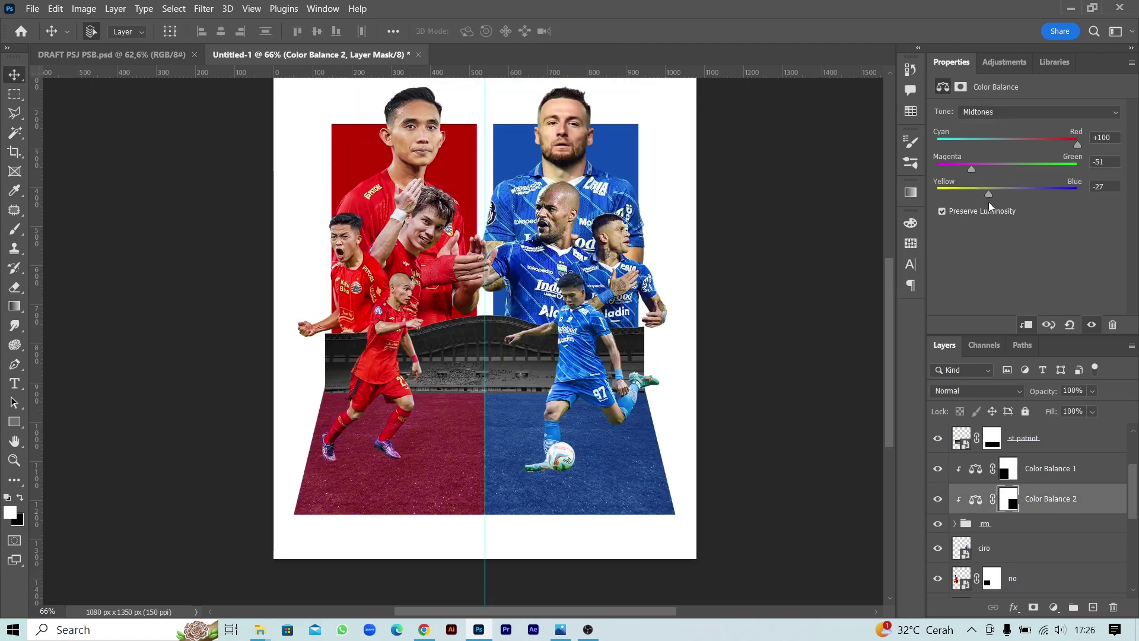
pyautogui.scroll(1, 750, 422)
pyautogui.scroll(3, 1038, 473)
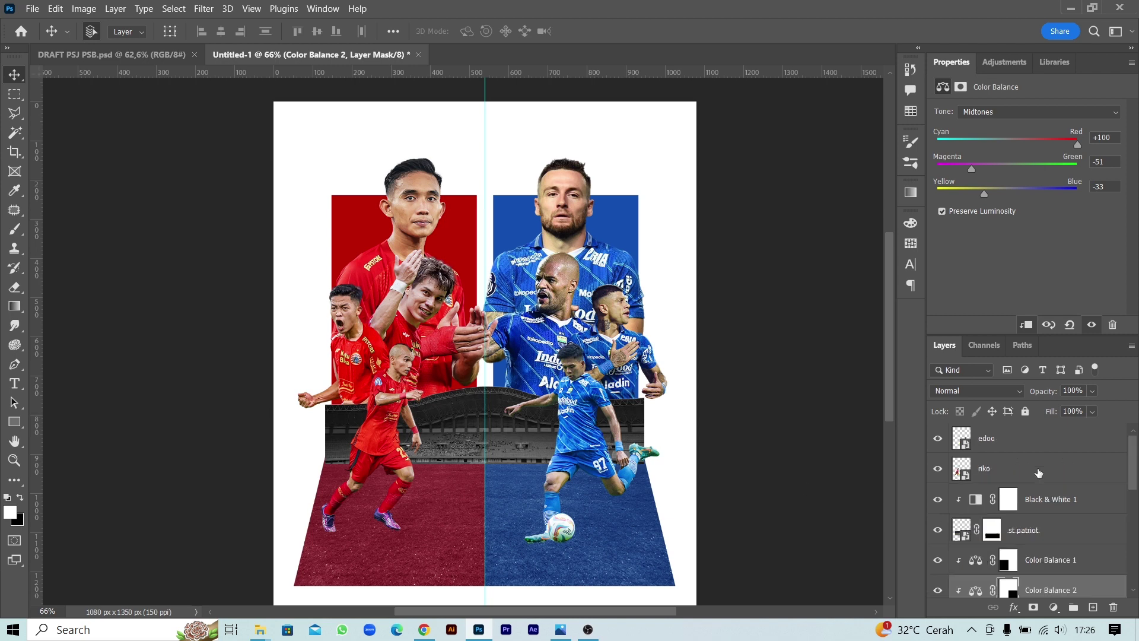
pyautogui.scroll(-2, 965, 534)
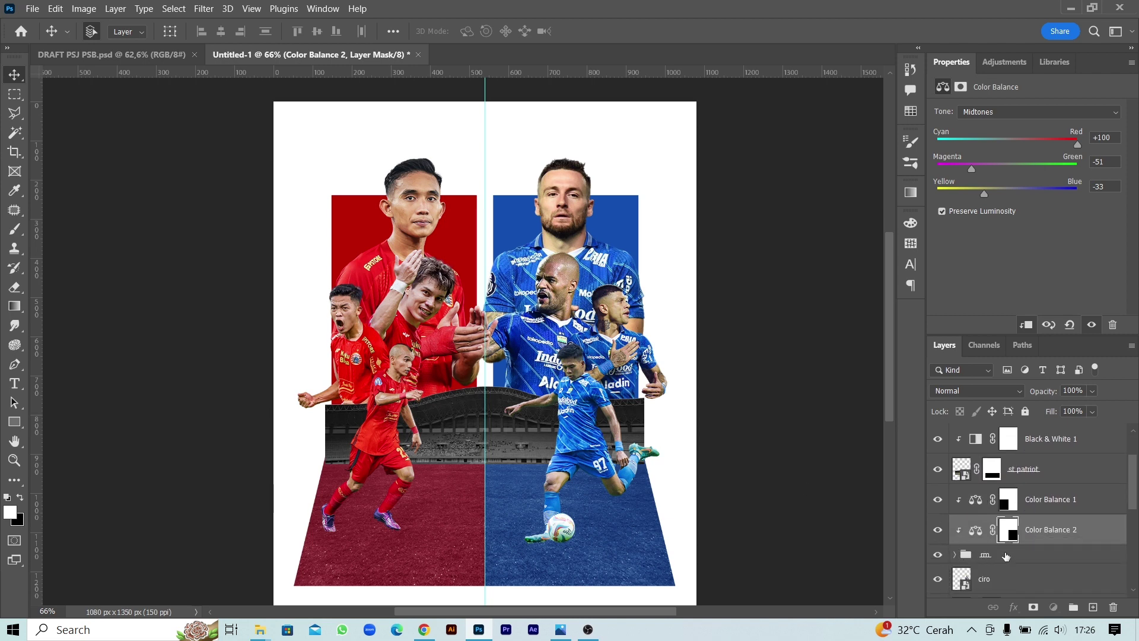
# Select the st patriot layer's mask and pick a brush.
pyautogui.click(991, 469)
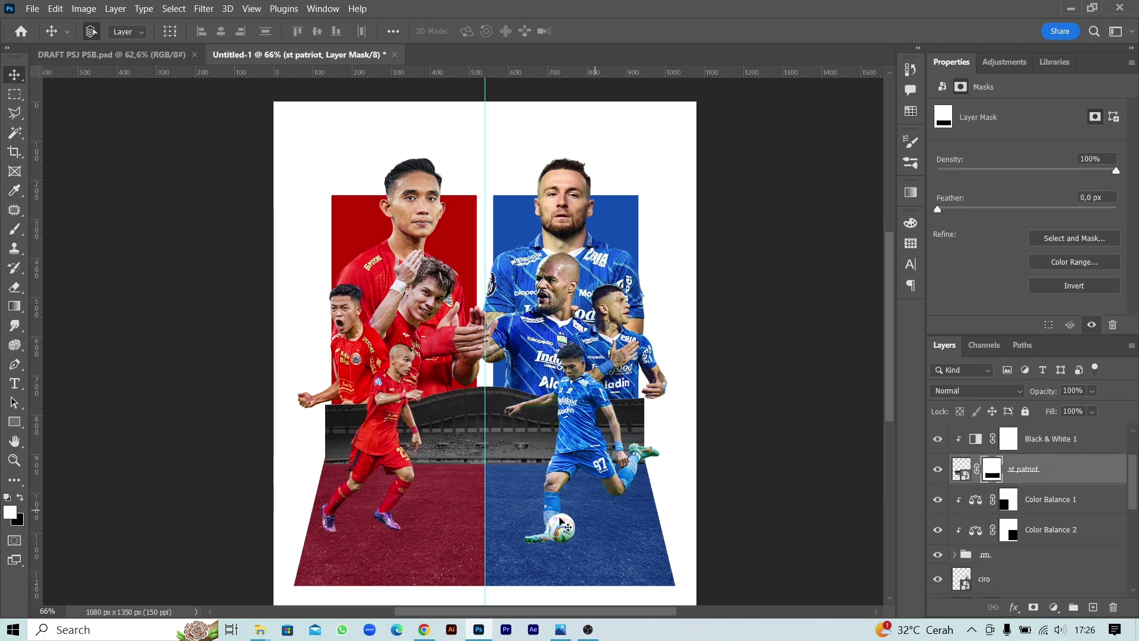
pyautogui.press('b')
pyautogui.click(92, 31)
pyautogui.click(327, 502)
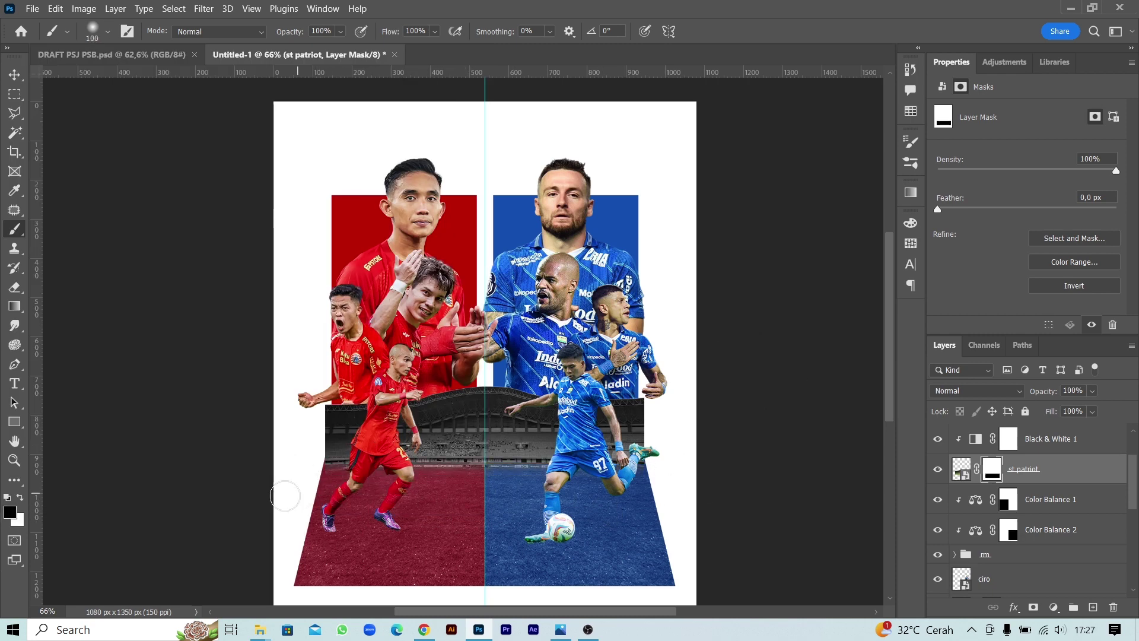
pyautogui.press('v')
# Add a clipped Curves adjustment raising the curve to brighten the pitch.
pyautogui.scroll(-1, 675, 473)
pyautogui.click(1043, 539)
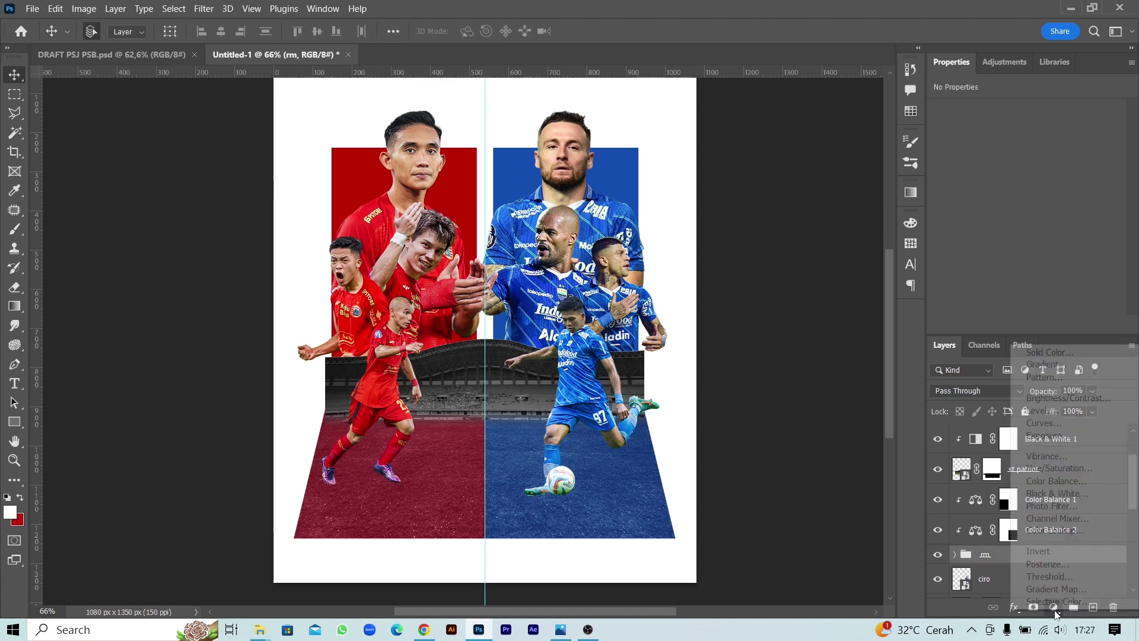
pyautogui.click(1054, 607)
pyautogui.click(1044, 424)
pyautogui.moveTo(1011, 249); pyautogui.dragTo(997, 249)
pyautogui.click(1048, 182)
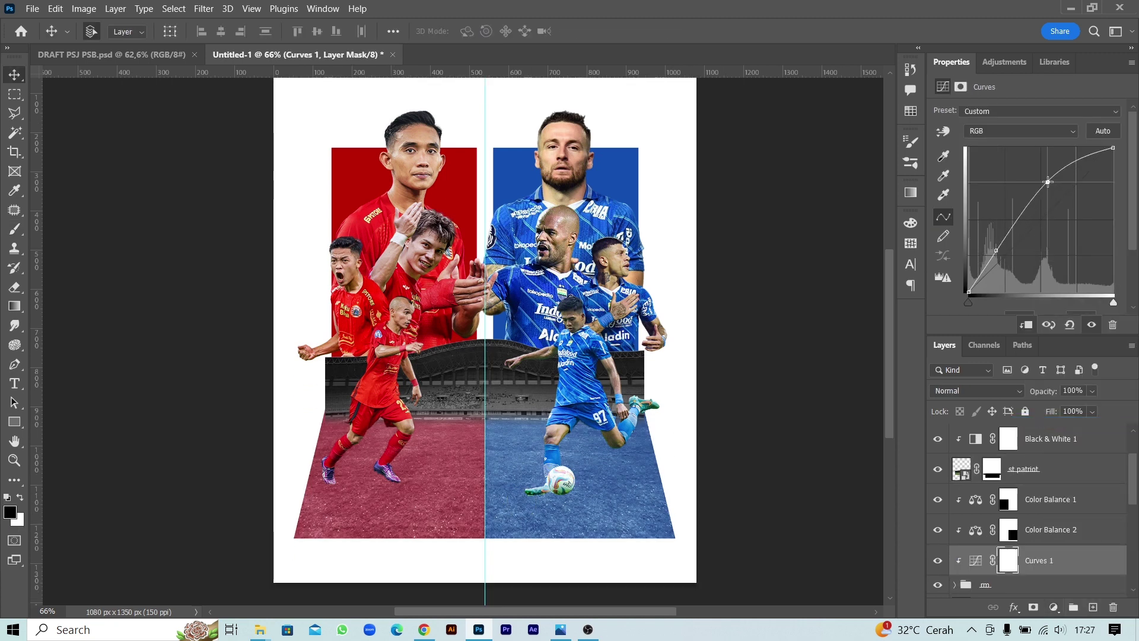
# Add a blank layer mask to the rm pitch group.
pyautogui.click(839, 427)
pyautogui.scroll(-1, 1045, 515)
pyautogui.click(1009, 554)
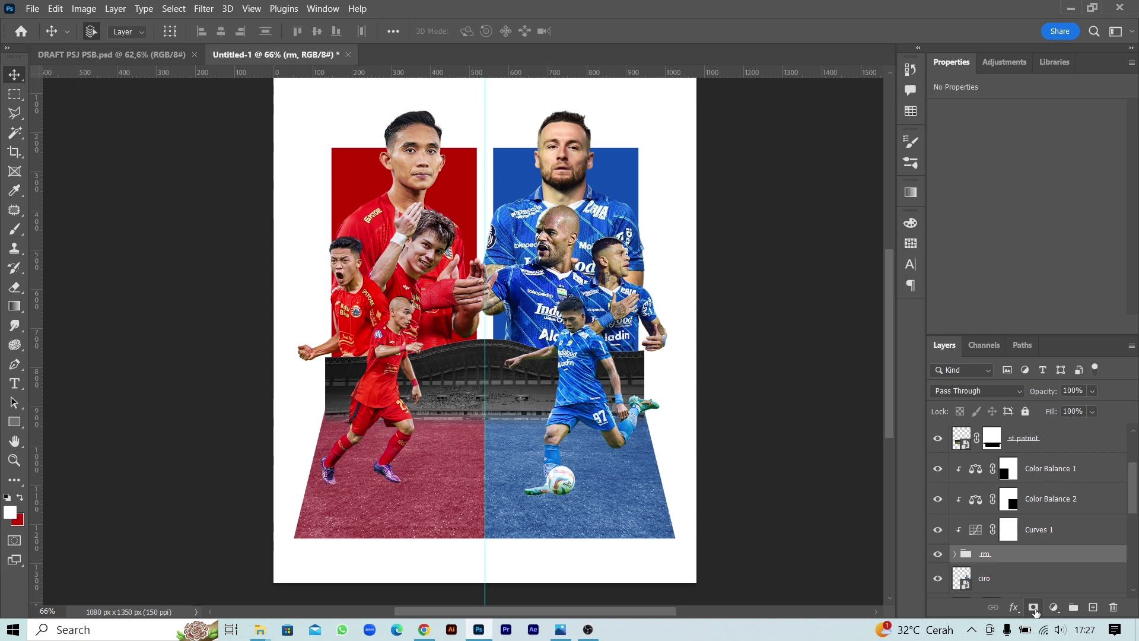
pyautogui.click(1034, 609)
pyautogui.scroll(-1, 719, 554)
# Brush the pitch's left and bottom edges so they fade into white.
pyautogui.press('b')
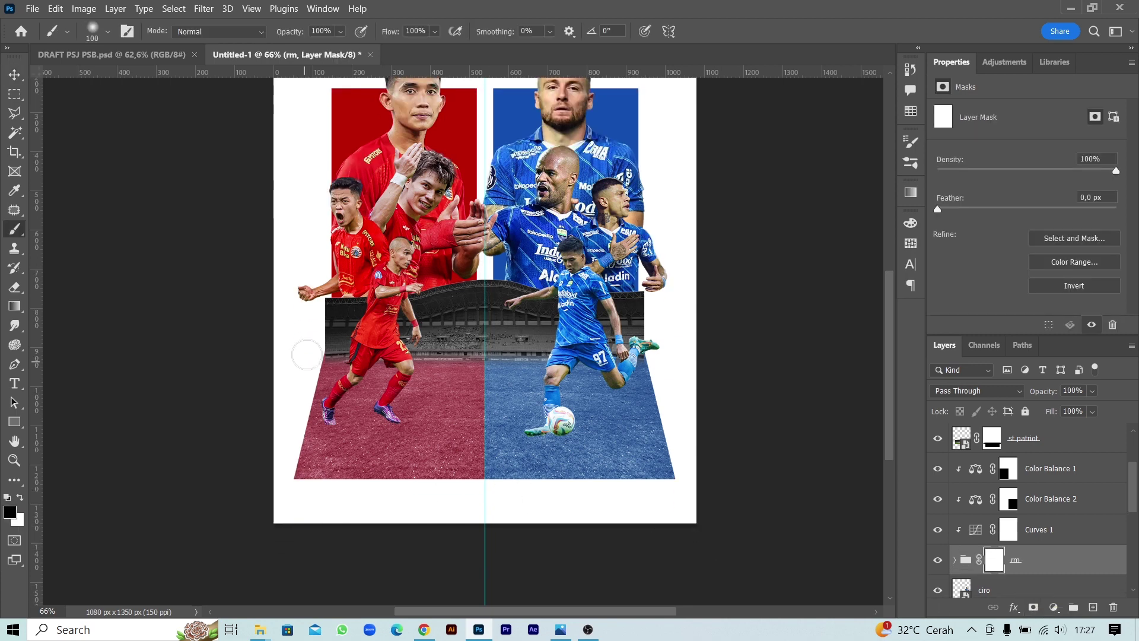
pyautogui.moveTo(295, 408); pyautogui.dragTo(235, 527)
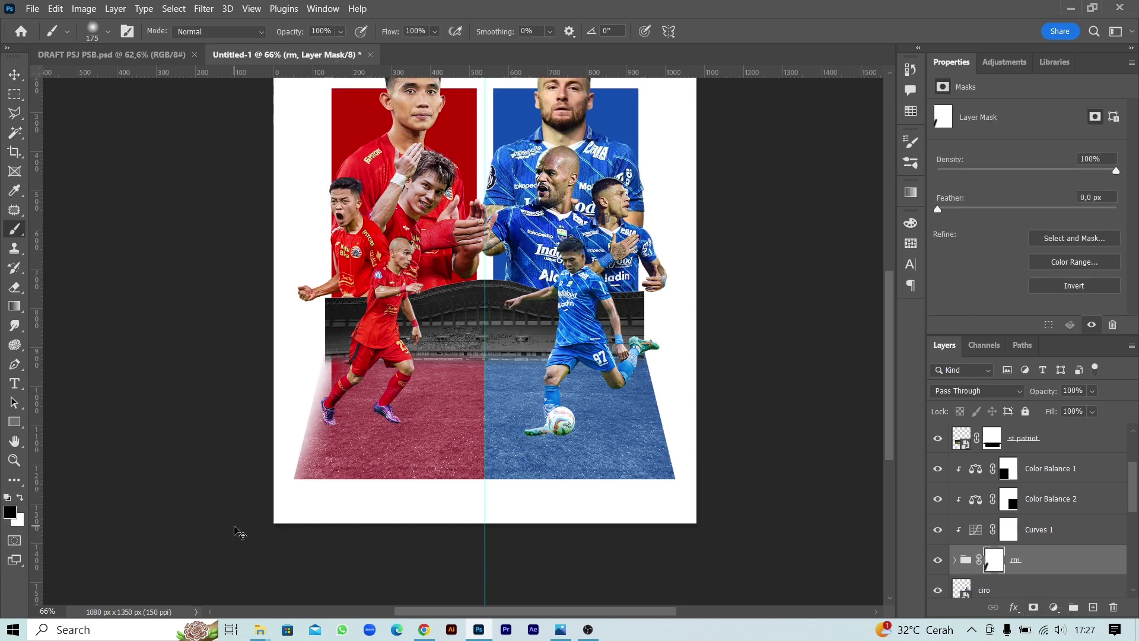
pyautogui.moveTo(279, 469); pyautogui.dragTo(781, 472)
pyautogui.moveTo(258, 493); pyautogui.dragTo(807, 560)
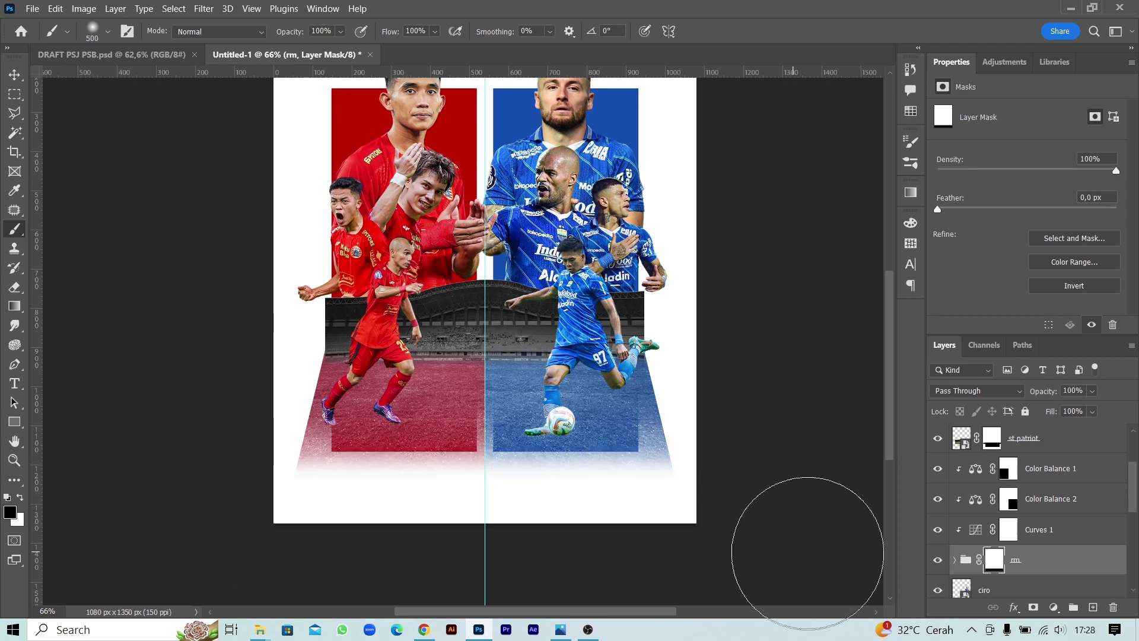
# Shorten Rectangle 1 and Rectangle 1 copy by raising their bottom edge with Free Transform.
pyautogui.press('v')
pyautogui.scroll(-3, 1011, 545)
pyautogui.scroll(-2, 1011, 546)
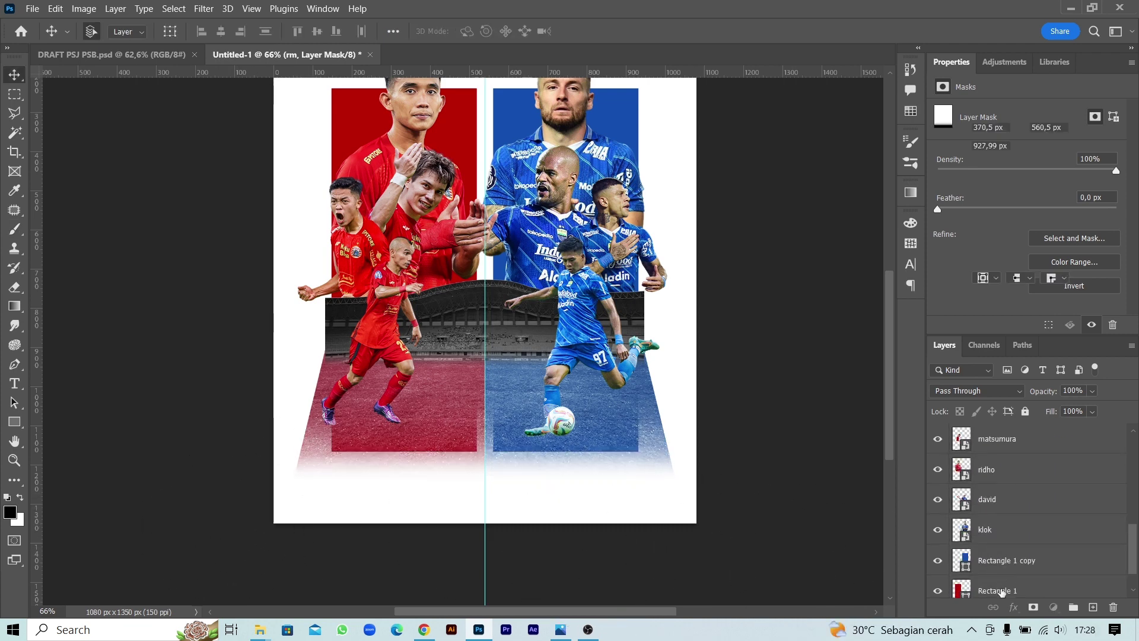
pyautogui.click(1007, 560)
pyautogui.keyDown('shift'); pyautogui.click(1005, 591); pyautogui.keyUp('shift')
pyautogui.hotkey('ctrl', 't')
pyautogui.moveTo(484, 451); pyautogui.dragTo(485, 340)
pyautogui.press('Return')
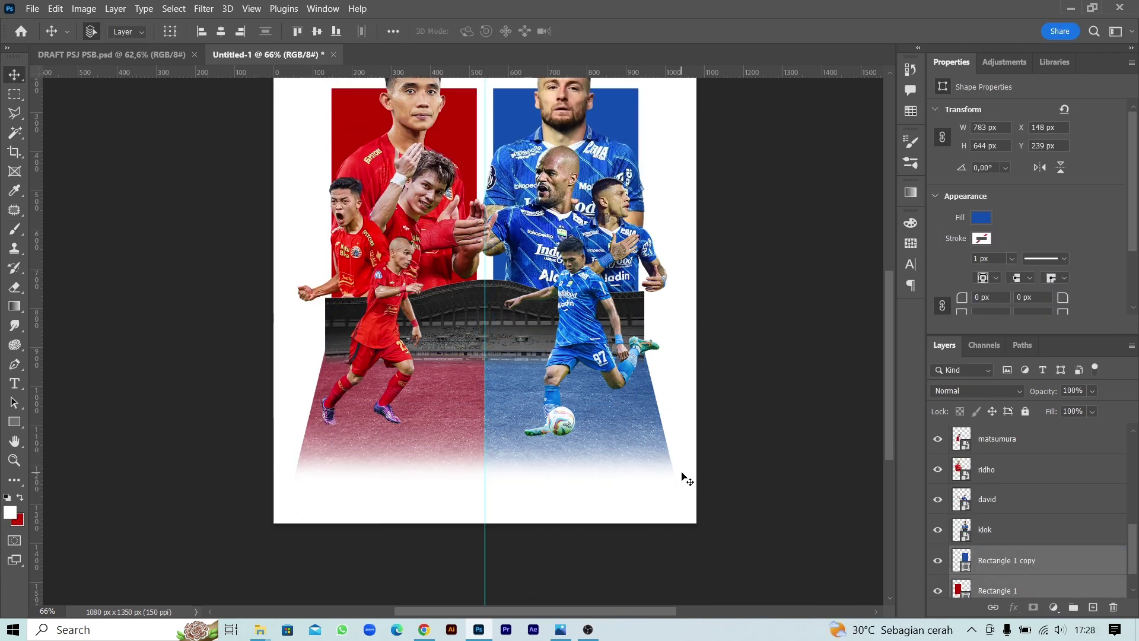
# Roughen the red and blue halves' edges on the rm mask with a 150 px scatter brush.
pyautogui.scroll(5, 1009, 504)
pyautogui.click(994, 530)
pyautogui.press('b')
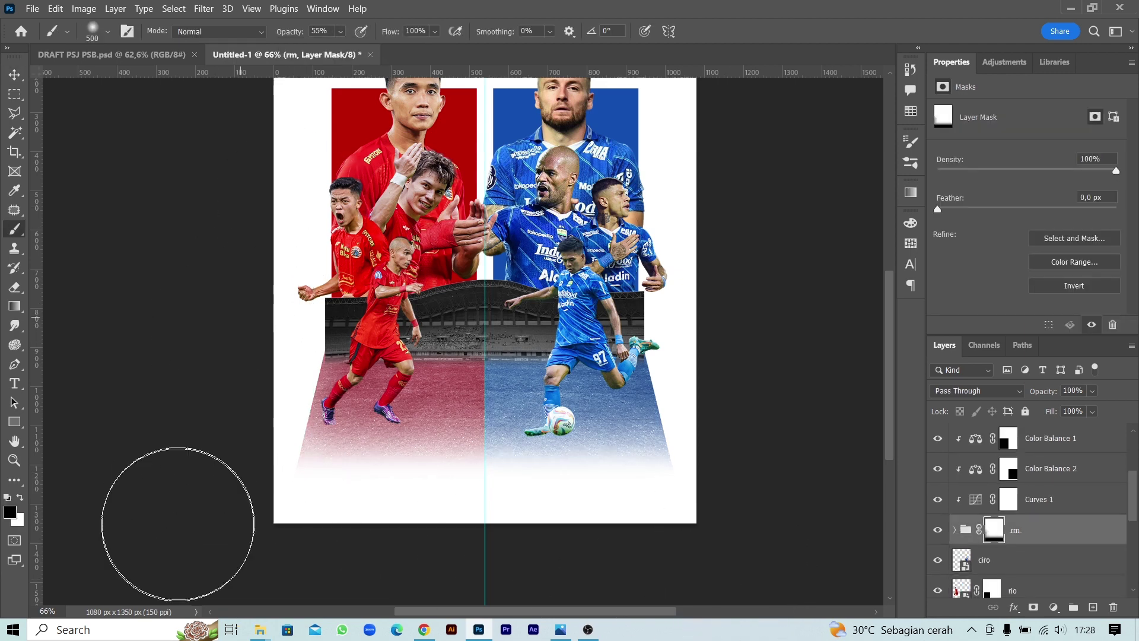
pyautogui.rightClick(737, 374)
pyautogui.doubleClick(113, 136)
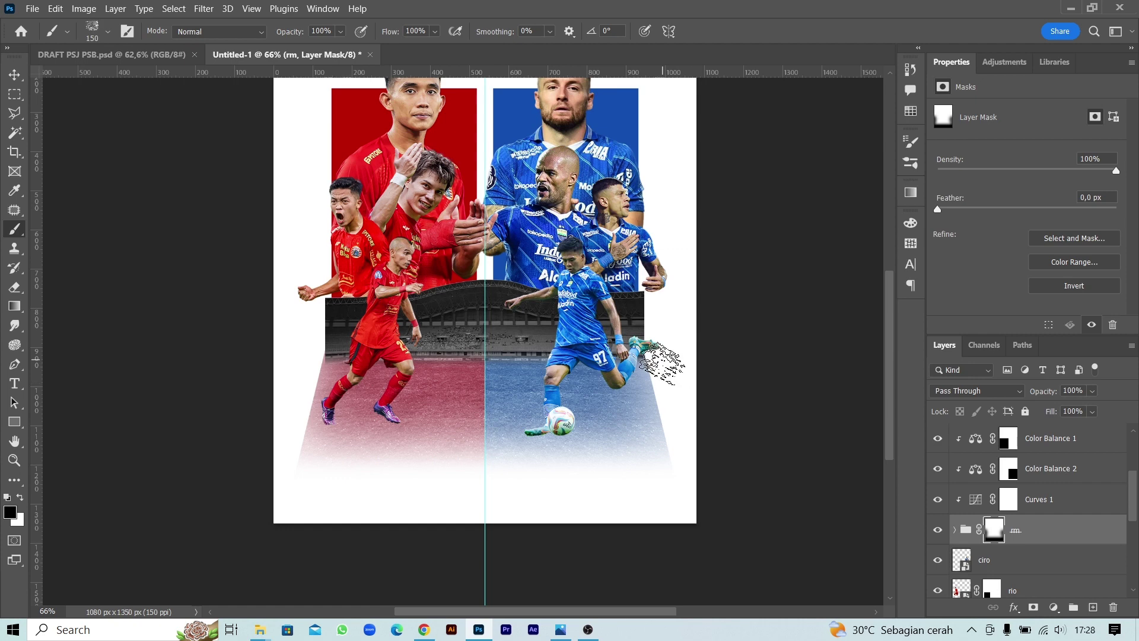
pyautogui.moveTo(658, 374); pyautogui.dragTo(664, 451)
pyautogui.moveTo(317, 338); pyautogui.dragTo(314, 428)
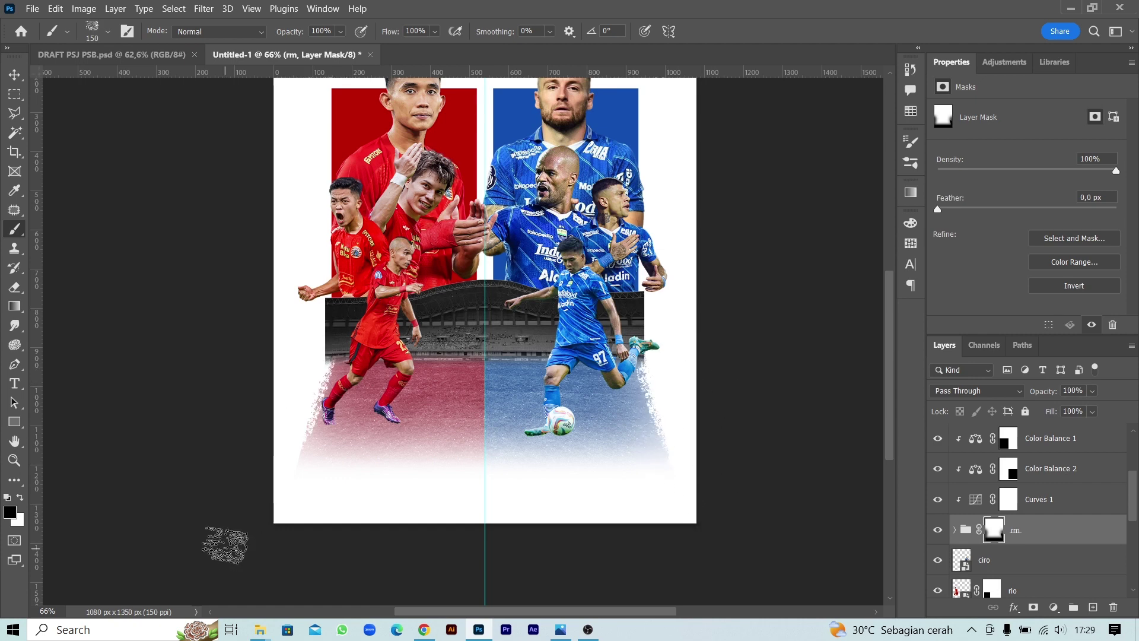
pyautogui.click(379, 451)
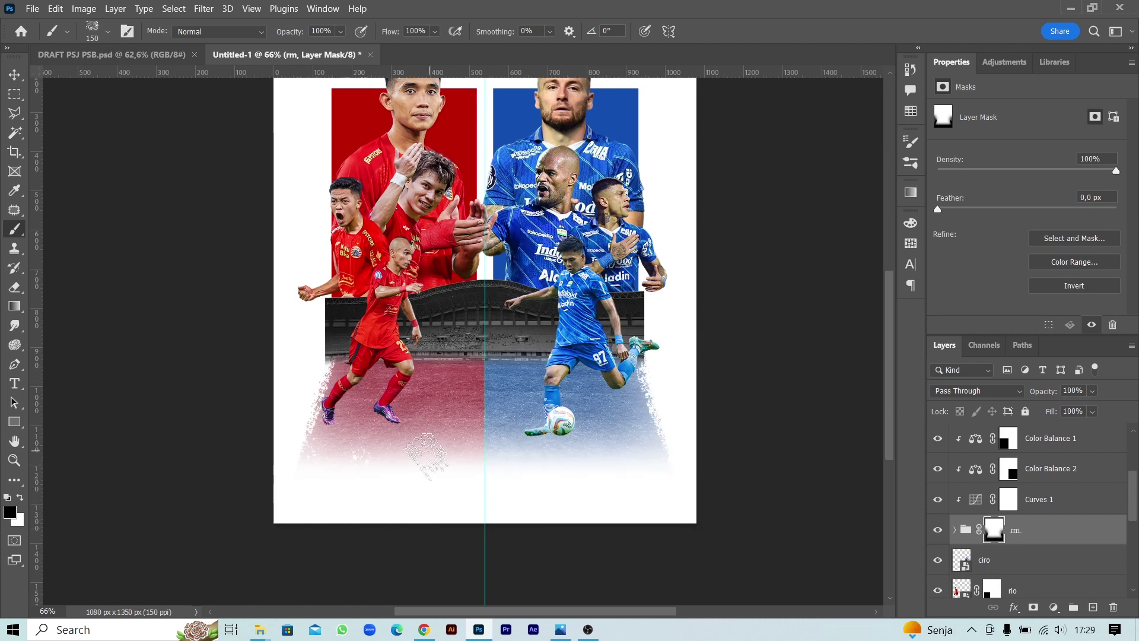
pyautogui.moveTo(665, 454); pyautogui.dragTo(574, 453)
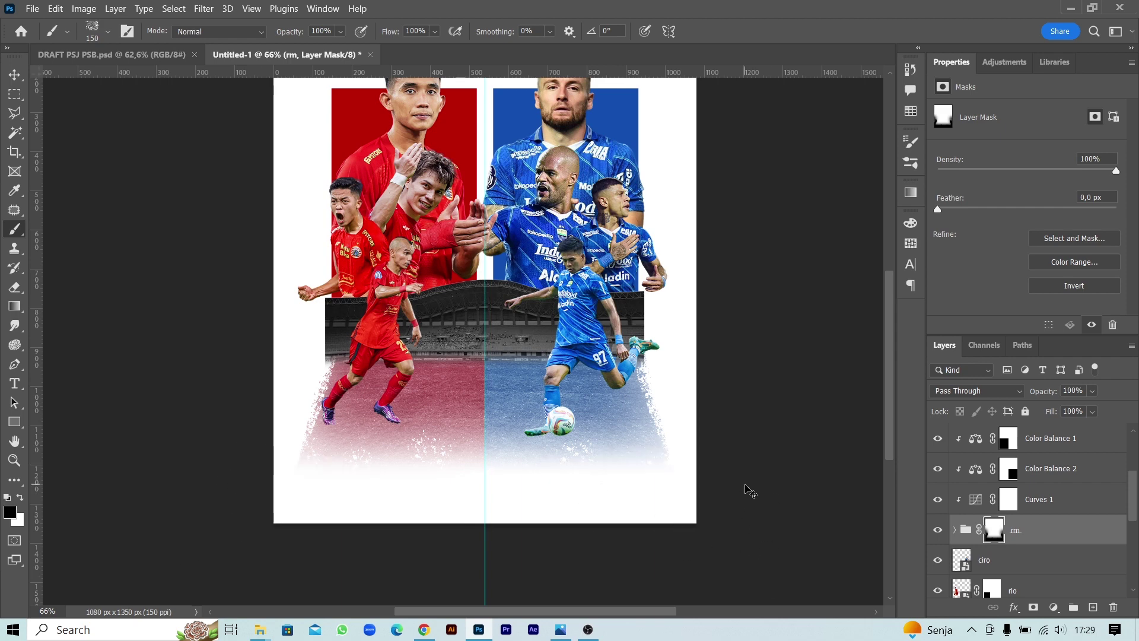
pyautogui.keyDown('ctrl'); pyautogui.click(653, 302); pyautogui.keyUp('ctrl')
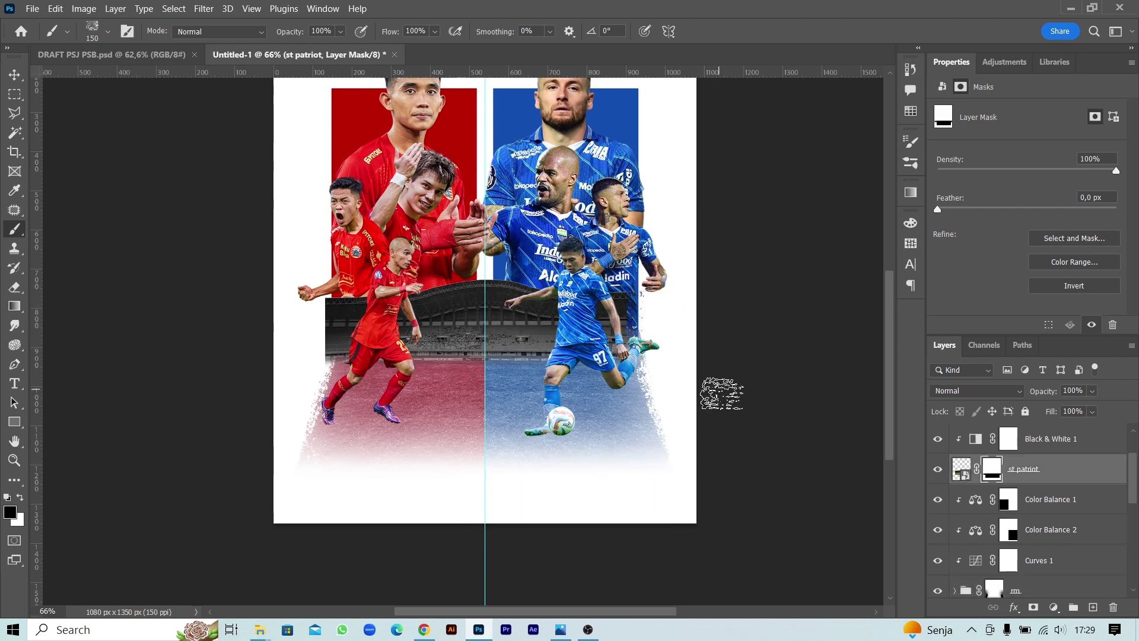
# Move the edoo and riko player layers up together.
pyautogui.scroll(-2, 632, 459)
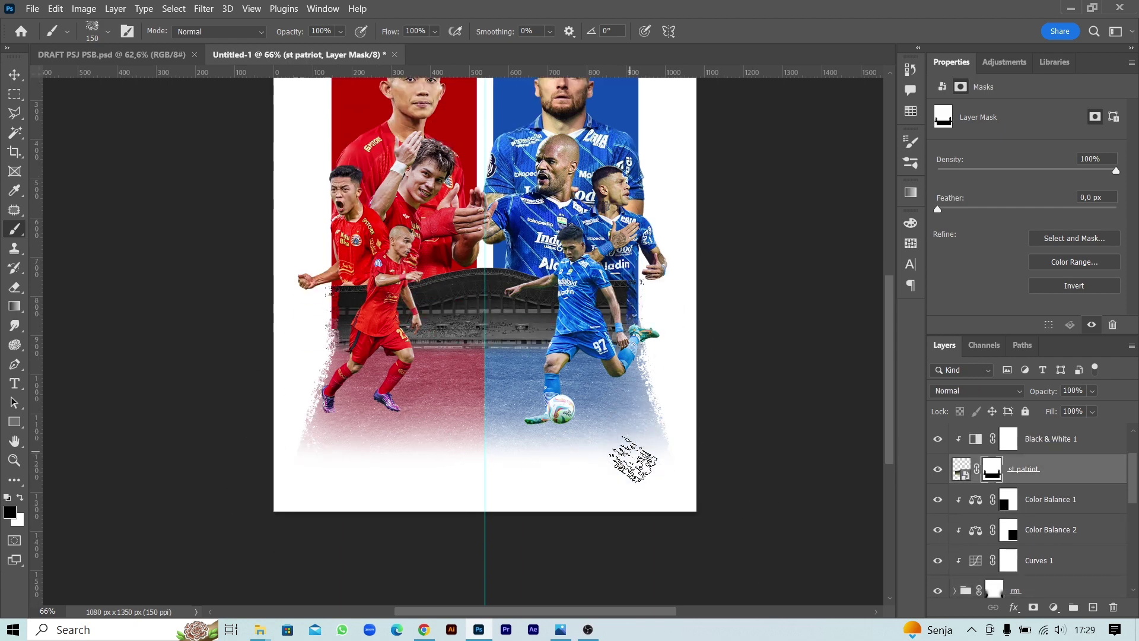
pyautogui.scroll(3, 633, 459)
pyautogui.scroll(3, 631, 463)
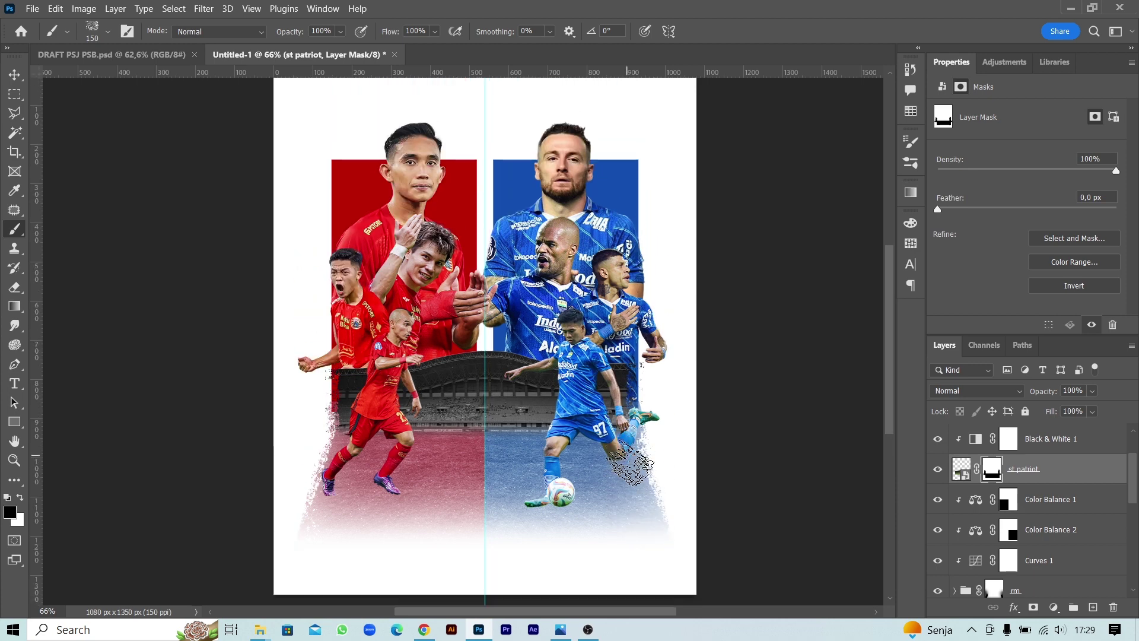
pyautogui.click(15, 75)
pyautogui.scroll(-2, 657, 396)
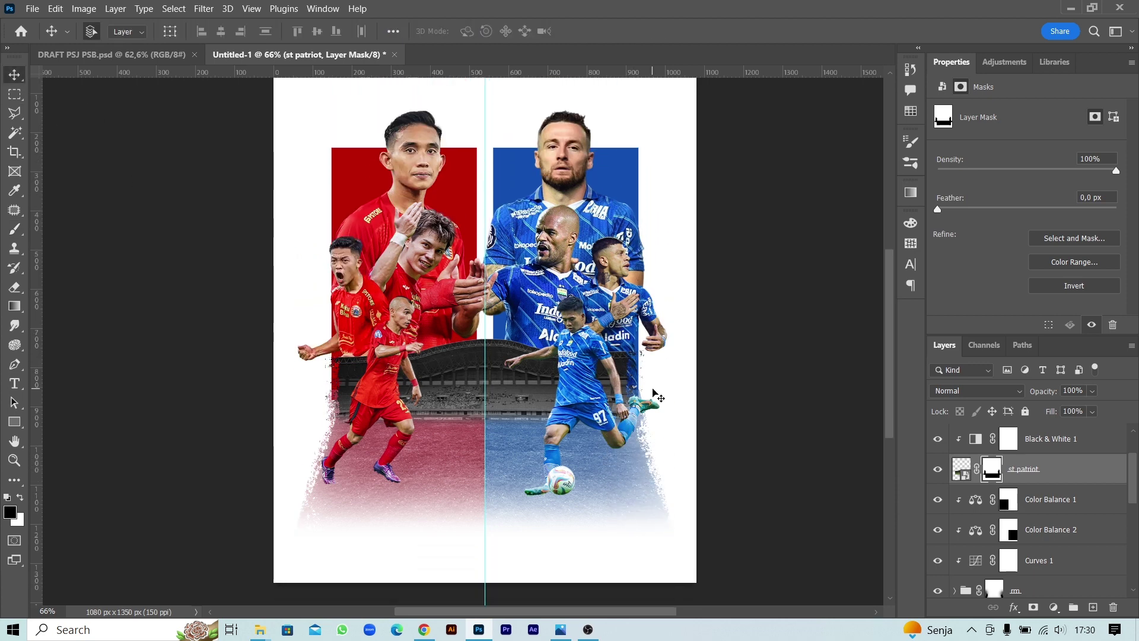
pyautogui.scroll(2, 1009, 475)
pyautogui.click(1009, 438)
pyautogui.keyDown('shift'); pyautogui.click(1008, 469); pyautogui.keyUp('shift')
pyautogui.moveTo(569, 371); pyautogui.dragTo(568, 354)
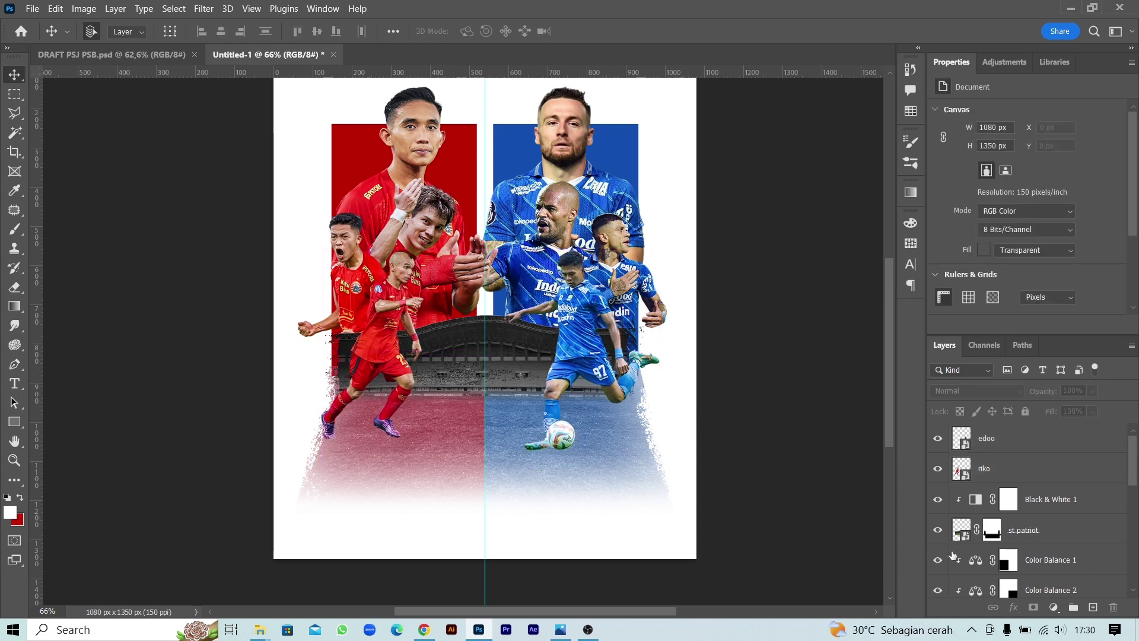
# Set the brush to 48% opacity and 400 px, and nudge riko slightly right.
pyautogui.scroll(-2, 948, 500)
pyautogui.press('b')
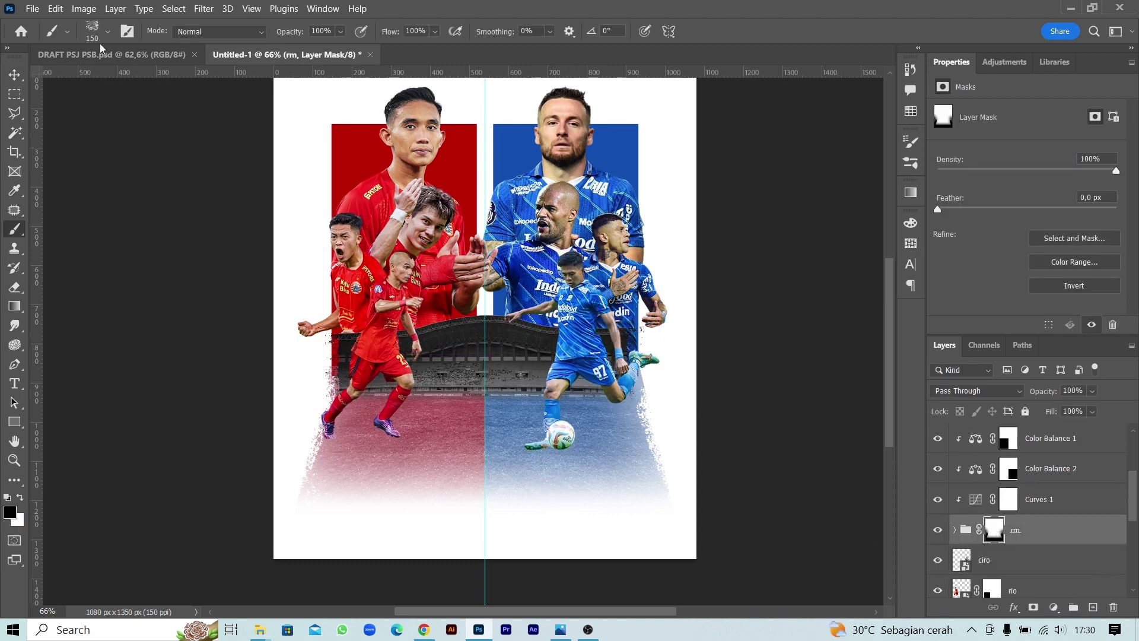
pyautogui.rightClick(59, 98)
pyautogui.click(341, 32)
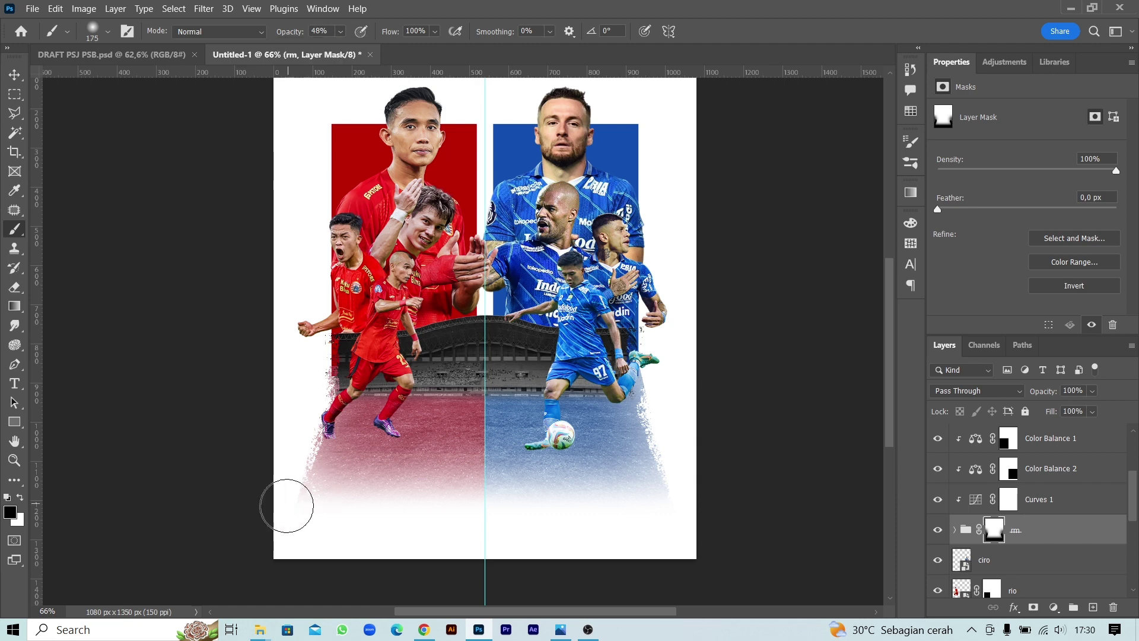
pyautogui.press(']')
pyautogui.press(']')
pyautogui.press(']')
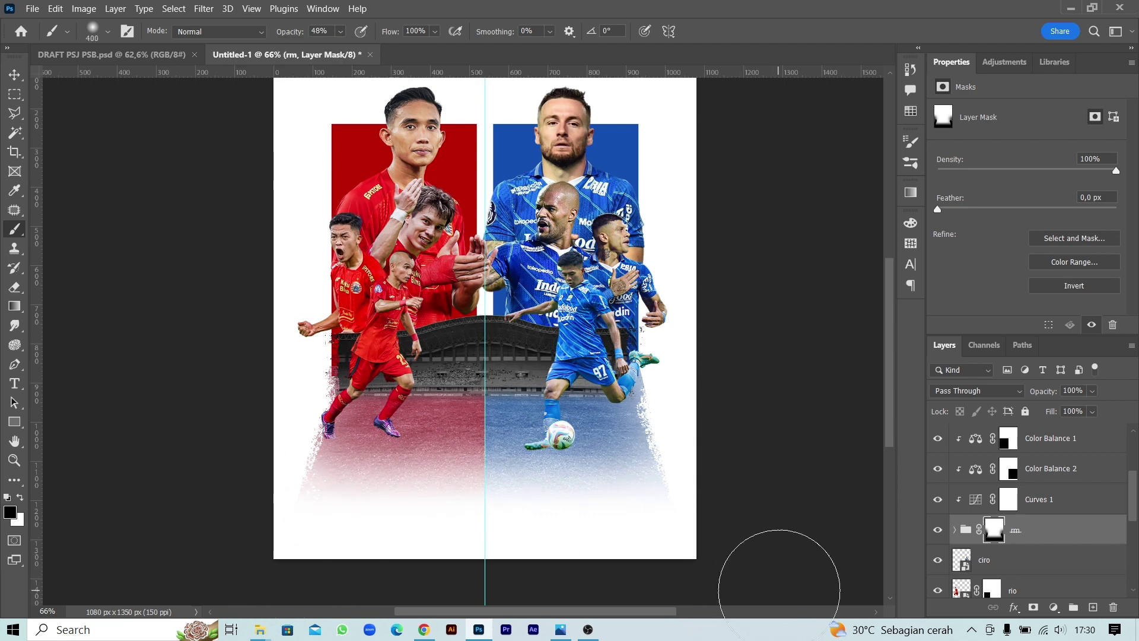
pyautogui.press('v')
pyautogui.moveTo(1093, 411); pyautogui.dragTo(1122, 419)
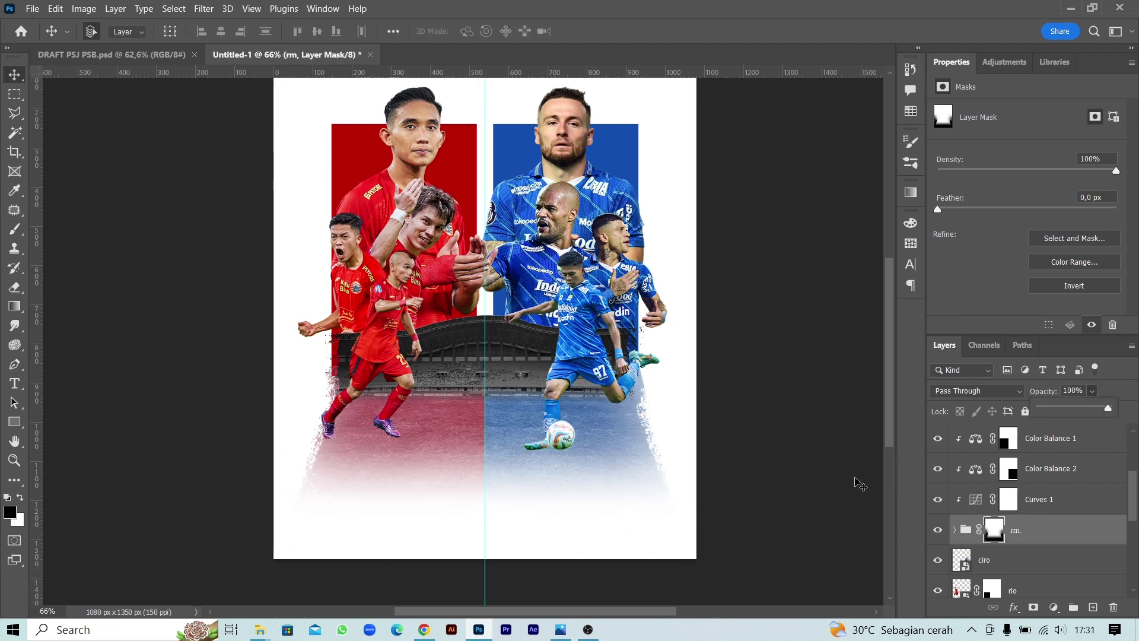
pyautogui.moveTo(394, 376); pyautogui.dragTo(407, 376)
pyautogui.click(1050, 499)
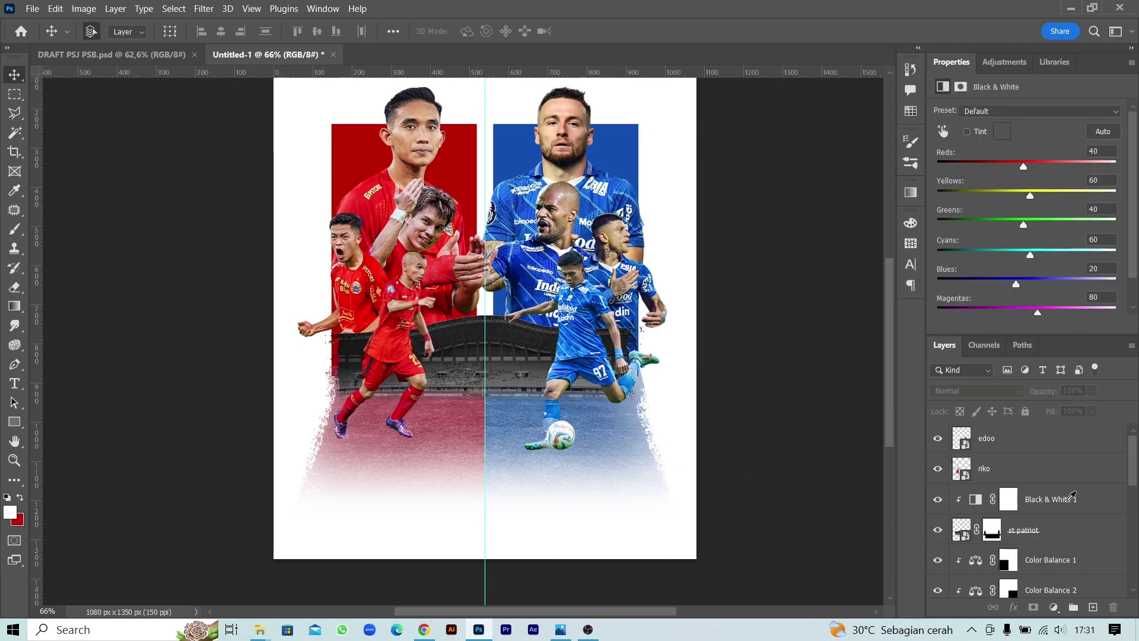
# Add a new empty Layer 3 and pick a slightly enlarged shadow brush.
pyautogui.click(1092, 609)
pyautogui.press('b')
pyautogui.rightClick(127, 142)
pyautogui.doubleClick(214, 261)
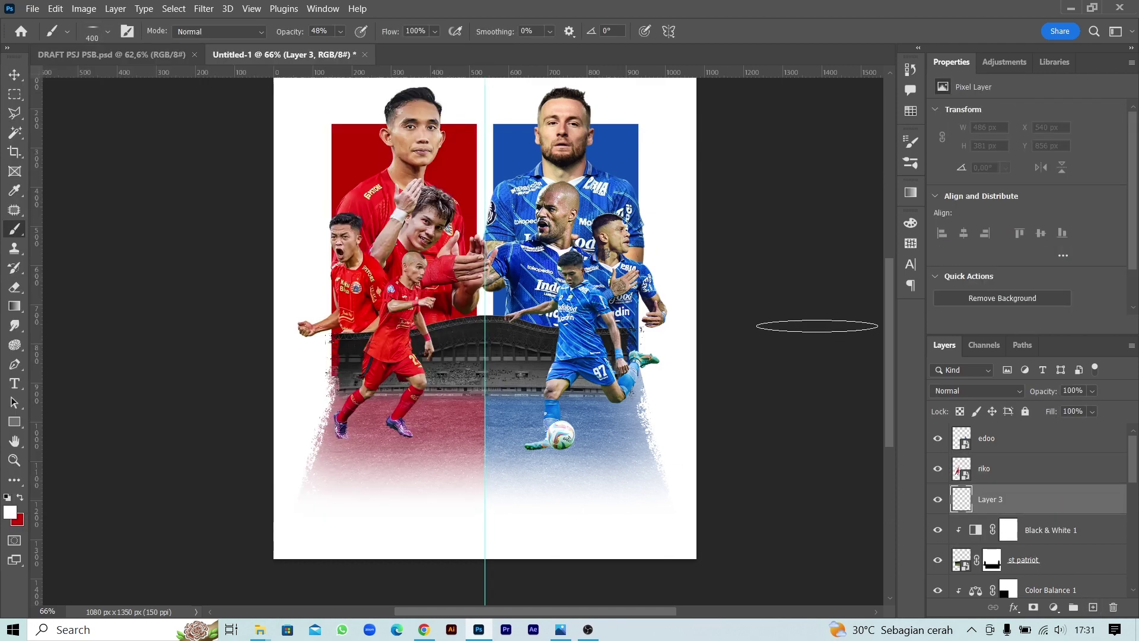
pyautogui.scroll(5, 350, 451)
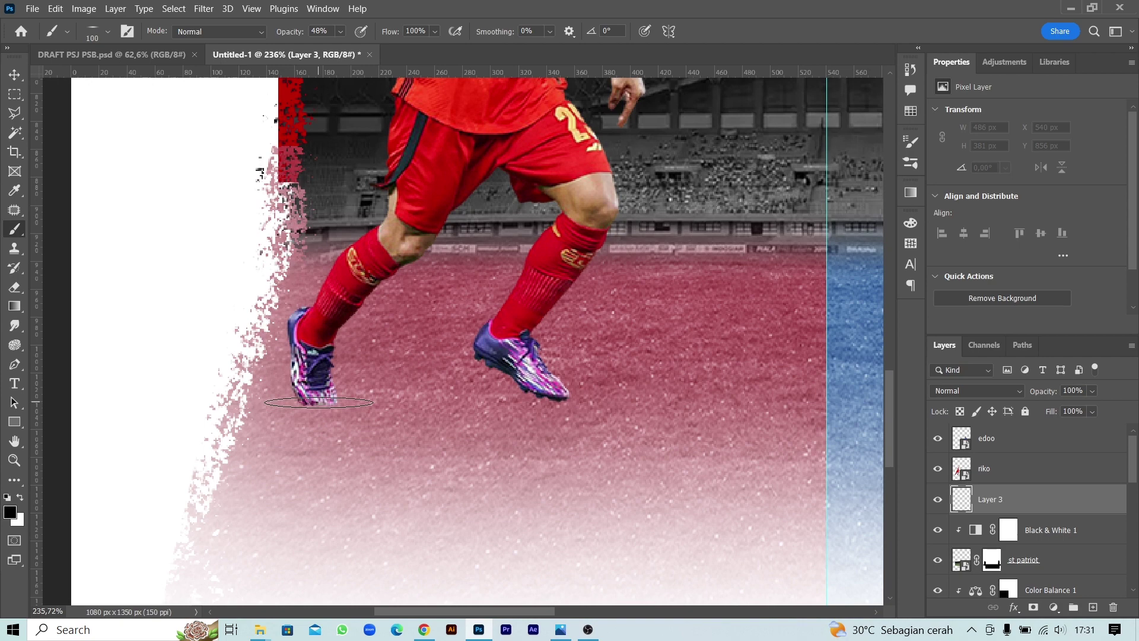
pyautogui.press(']')
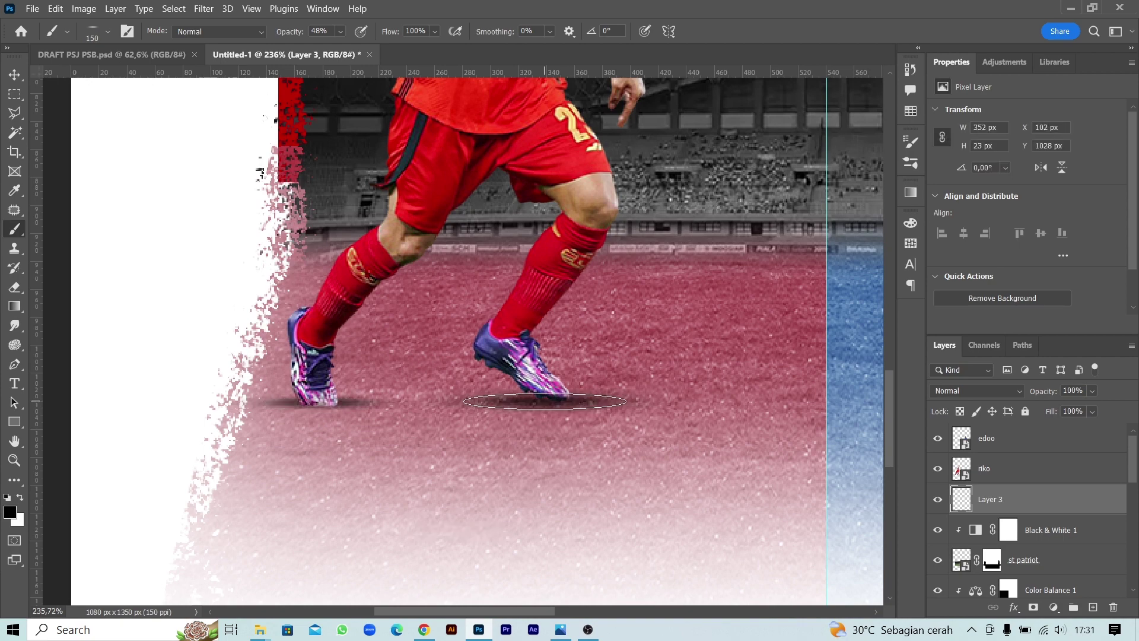
pyautogui.scroll(-5, 522, 415)
pyautogui.scroll(5, 478, 433)
# Paint black shadows beneath the players' boots on Layer 3.
pyautogui.moveTo(481, 427); pyautogui.dragTo(505, 430)
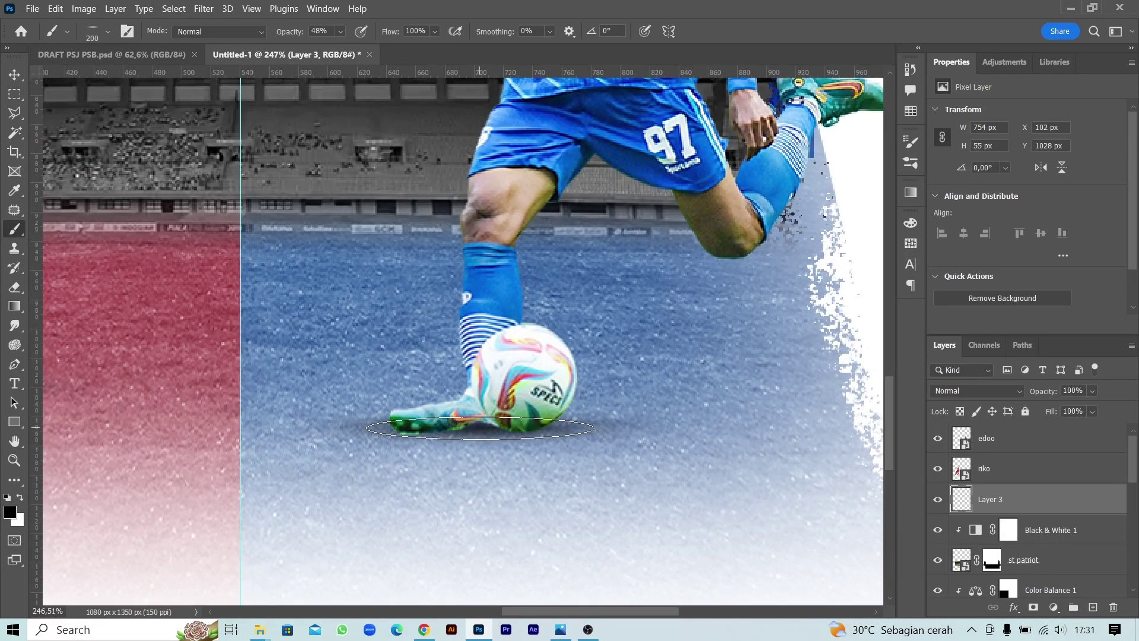
pyautogui.moveTo(872, 267); pyautogui.dragTo(783, 268)
pyautogui.scroll(-2, 501, 378)
pyautogui.scroll(-4, 501, 378)
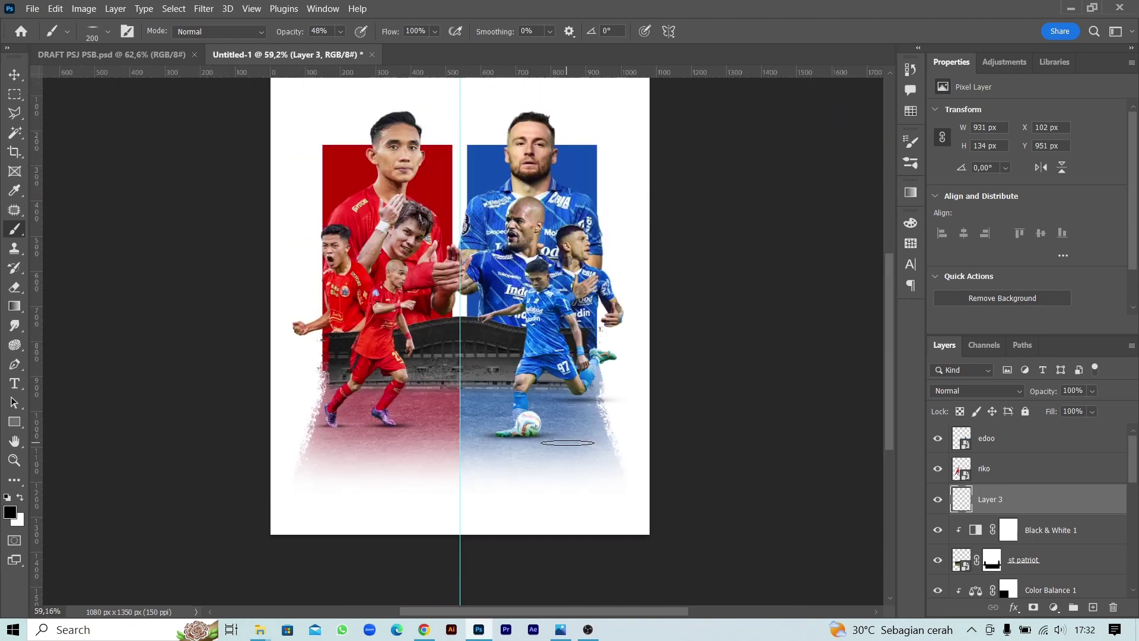
# Select the blue rectangle's layer mask with the brush ready for splatter.
pyautogui.press('v')
pyautogui.scroll(-3, 1012, 529)
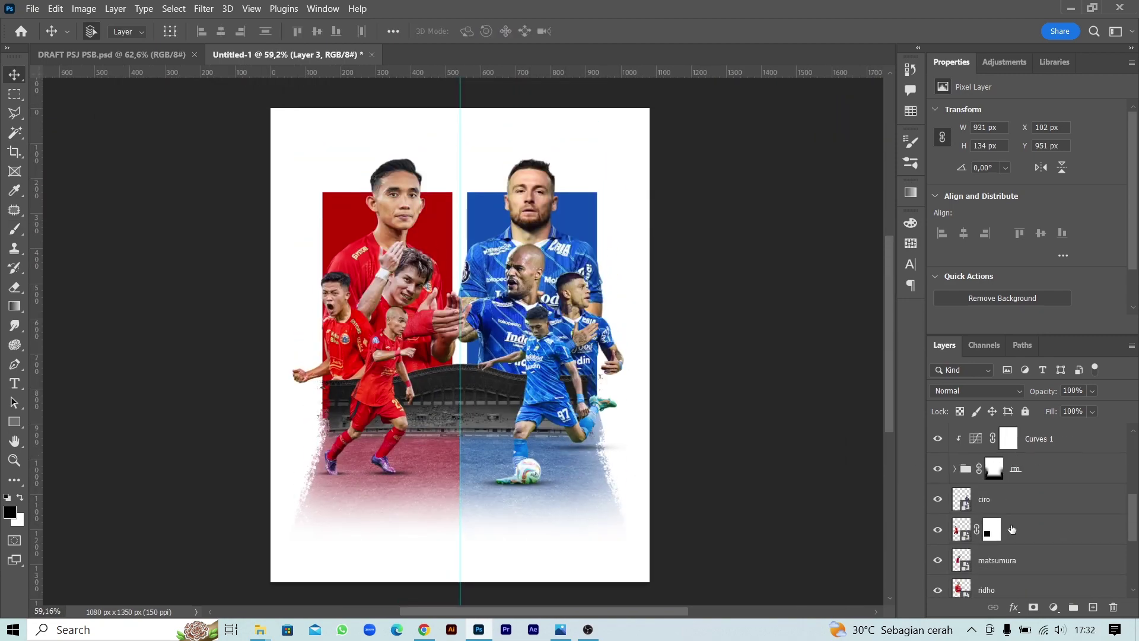
pyautogui.scroll(-3, 1012, 529)
pyautogui.scroll(-2, 1012, 529)
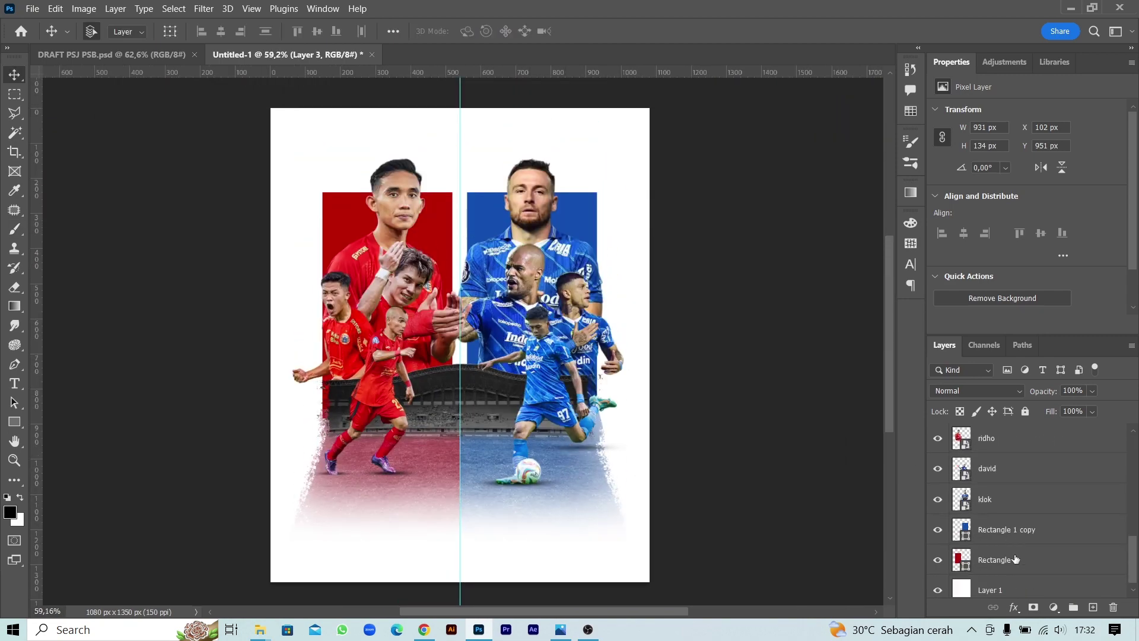
pyautogui.click(992, 529)
pyautogui.press('b')
pyautogui.click(107, 31)
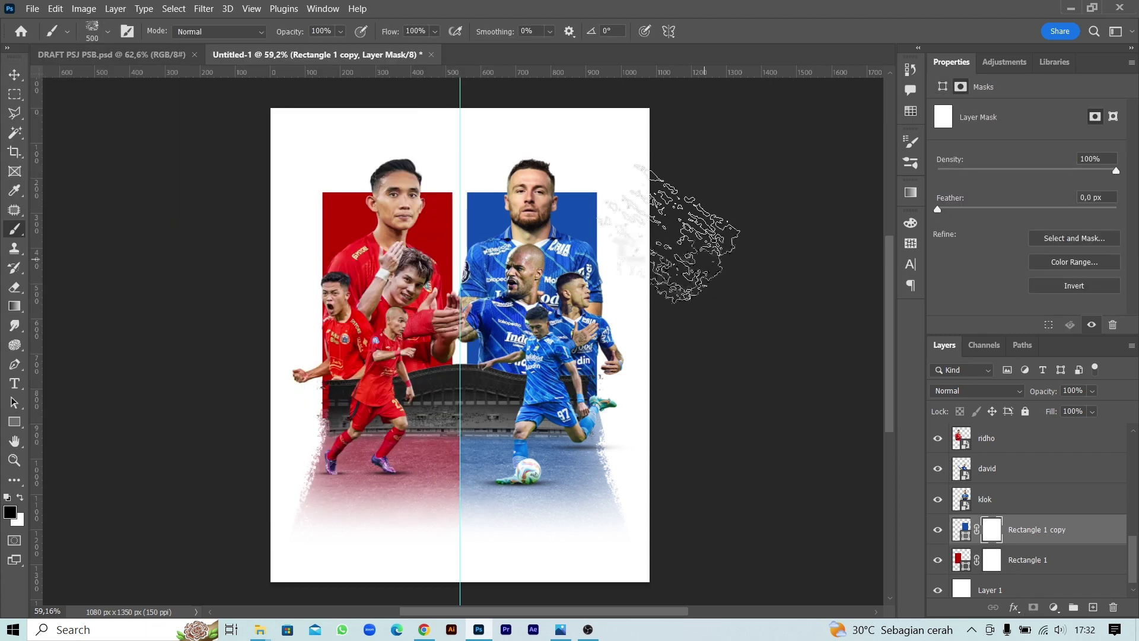
# Splatter the top edges of the blue and red rectangle masks with a 200 px brush.
pyautogui.click(641, 196)
pyautogui.hotkey('ctrl', 'z')
pyautogui.press('[')
pyautogui.press('[')
pyautogui.press('[')
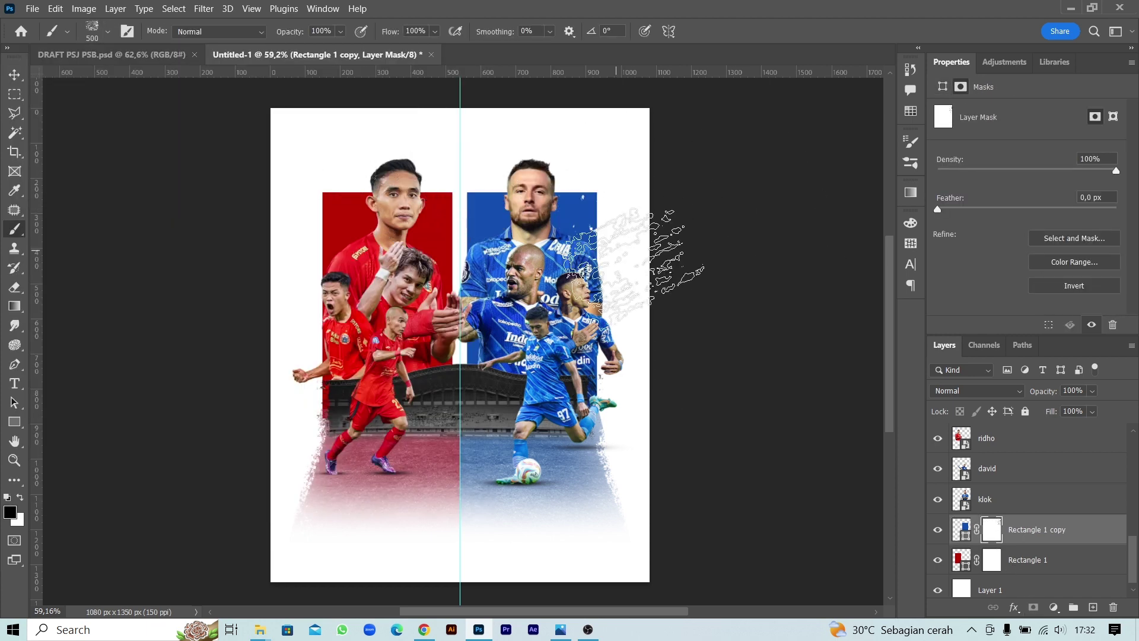
pyautogui.moveTo(469, 193); pyautogui.dragTo(593, 192)
pyautogui.click(992, 560)
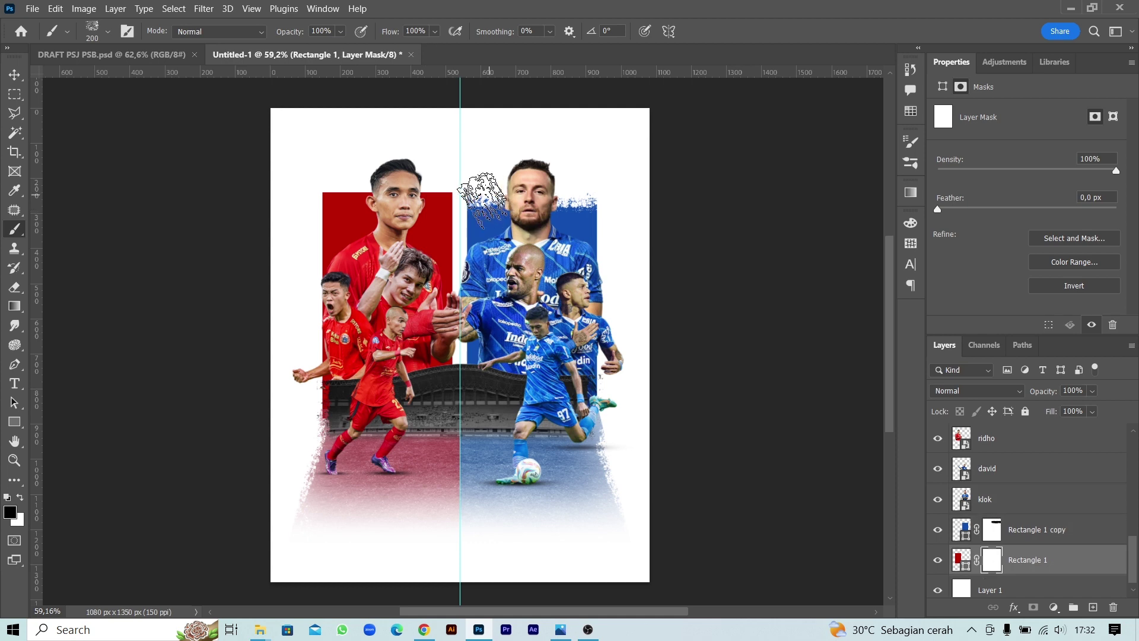
pyautogui.moveTo(451, 193); pyautogui.dragTo(323, 193)
pyautogui.press(']')
pyautogui.press(']')
pyautogui.press(']')
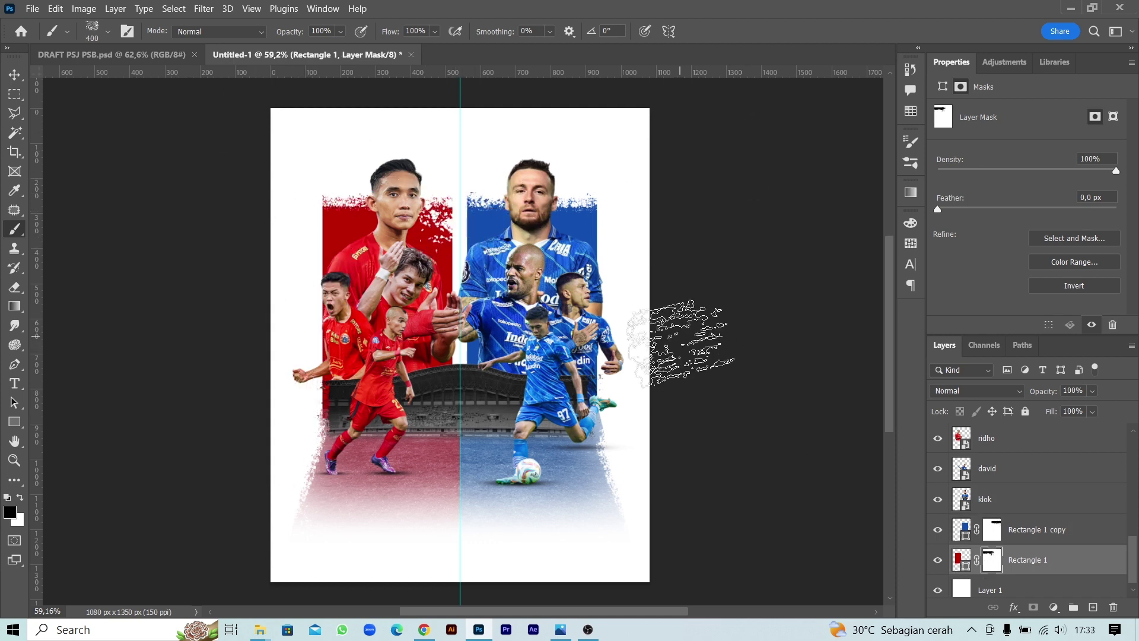
pyautogui.click(466, 196)
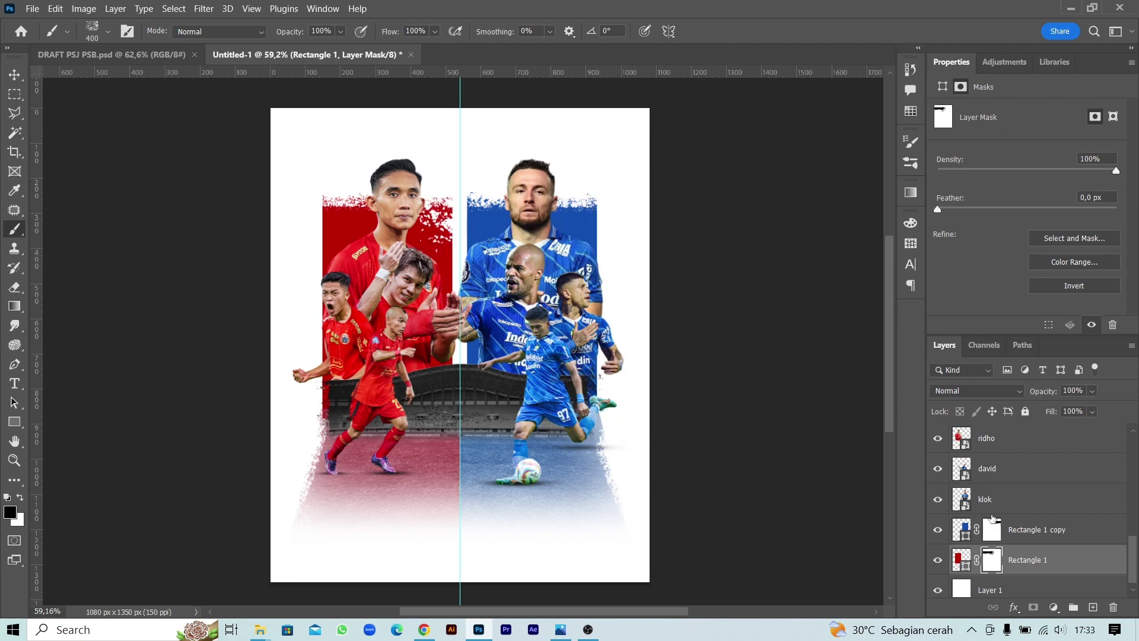
# Stamp large 900 px splatters across the blue and red rectangles' tops.
pyautogui.hotkey('alt', ']')
pyautogui.click(463, 196)
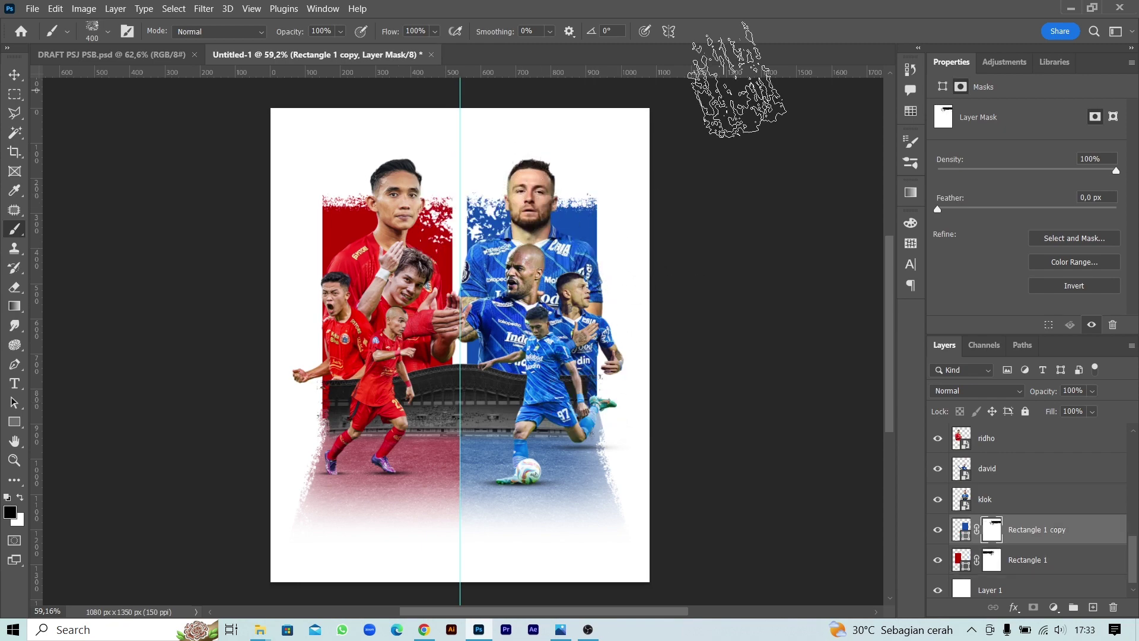
pyautogui.press(']')
pyautogui.press(']')
pyautogui.press(']')
pyautogui.click(590, 203)
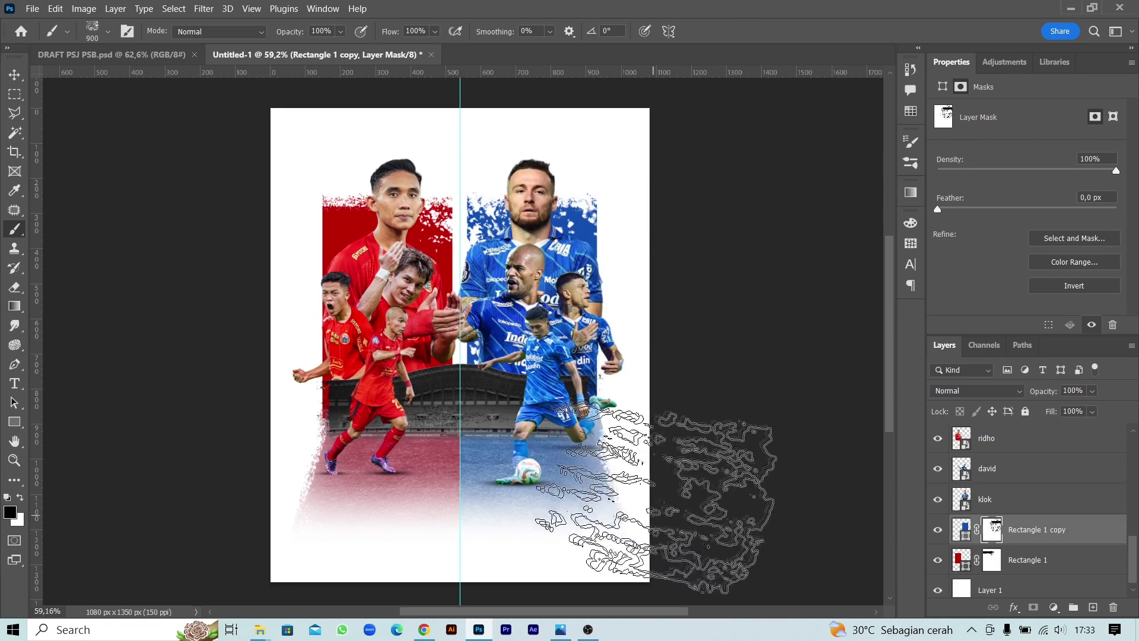
pyautogui.hotkey('alt', '[')
pyautogui.click(369, 197)
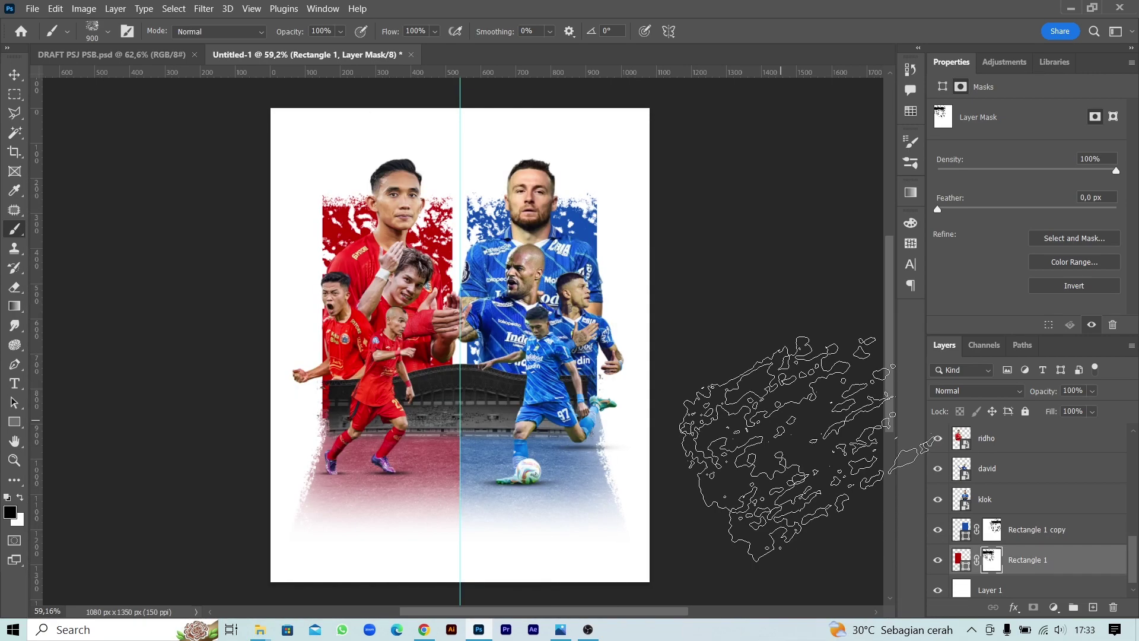
# Set a 400 px brush at 19% opacity on the rm mask and fit the poster in view.
pyautogui.scroll(5, 992, 469)
pyautogui.click(992, 462)
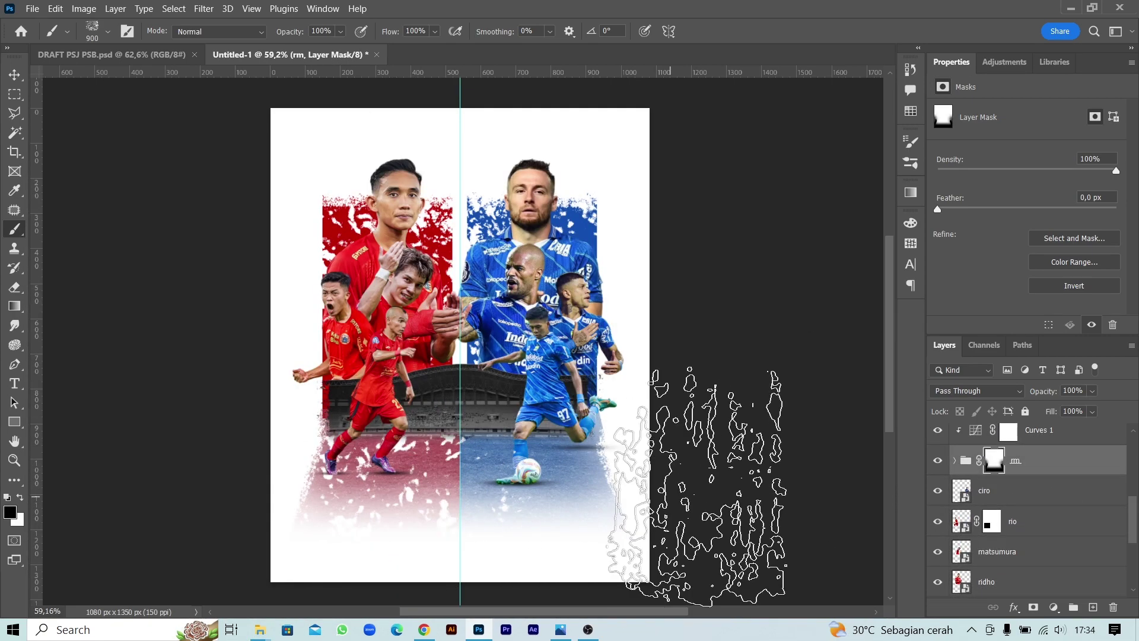
pyautogui.press('[')
pyautogui.press('[')
pyautogui.press('[')
pyautogui.rightClick(688, 342)
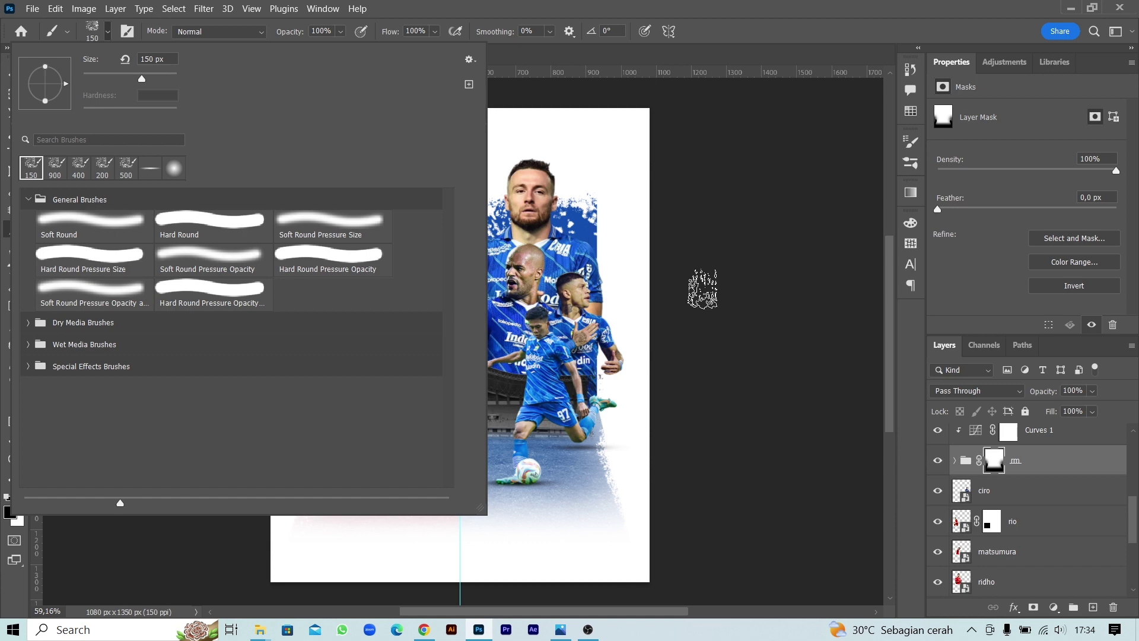
pyautogui.press('Escape')
pyautogui.press(']')
pyautogui.press(']')
pyautogui.press(']')
pyautogui.press('1')
pyautogui.press('9')
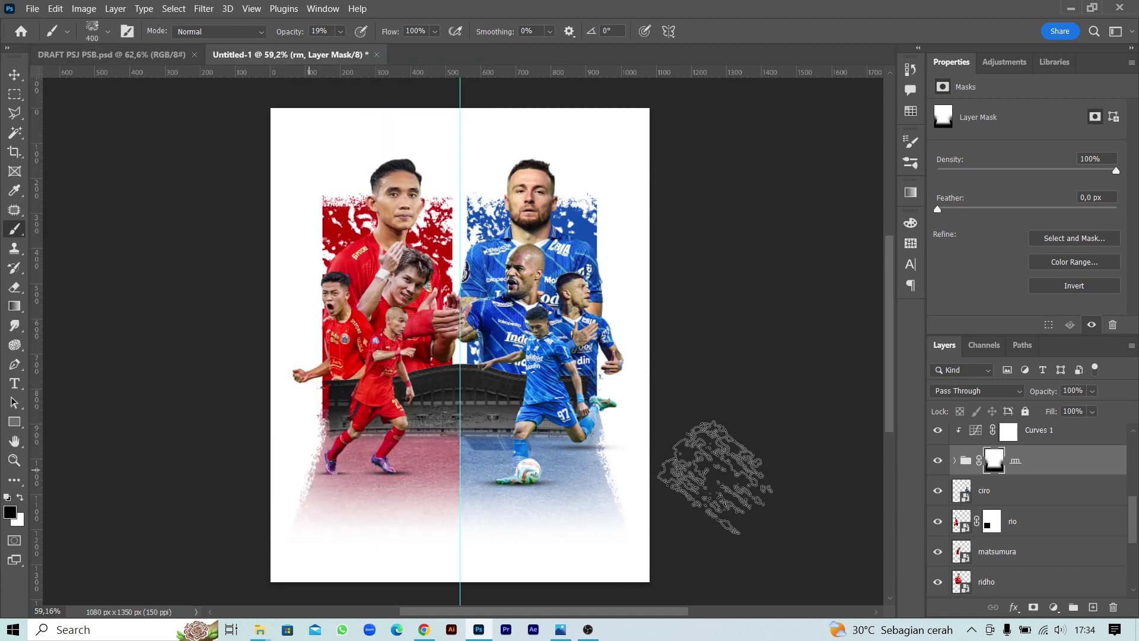
pyautogui.scroll(-3, 748, 516)
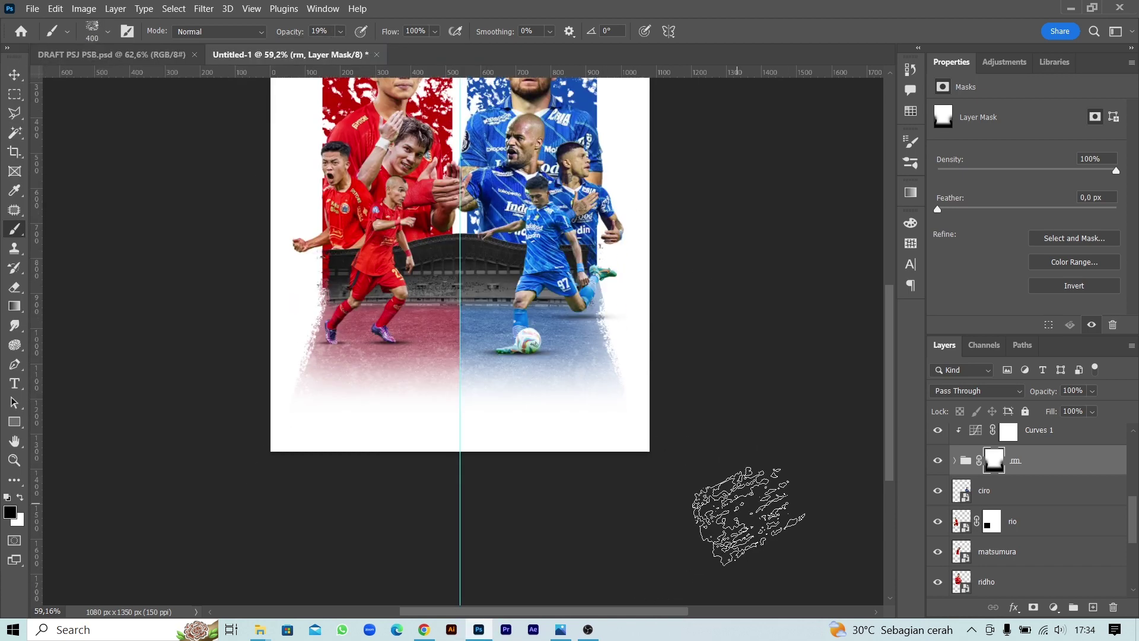
pyautogui.scroll(3, 749, 516)
pyautogui.hotkey('ctrl', '0')
pyautogui.press('v')
pyautogui.click(744, 372)
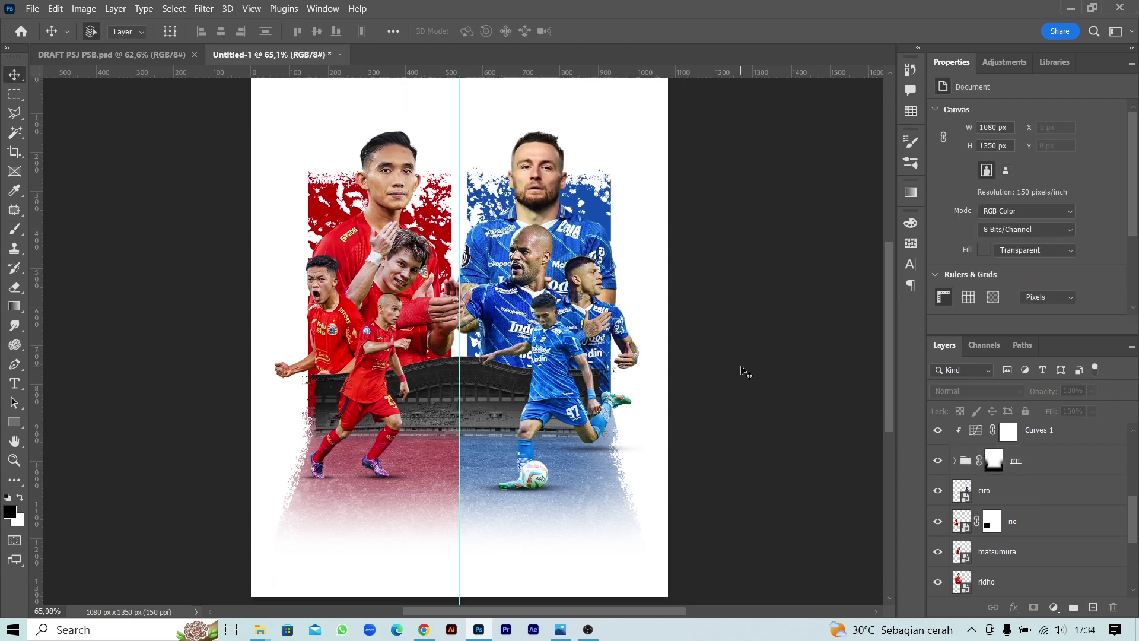
# Place texture1.png scaled to cover the poster, below the player layers.
pyautogui.click(178, 578)
pyautogui.moveTo(247, 181)
pyautogui.mouseDown()
pyautogui.moveTo(419, 458)
pyautogui.moveTo(617, 458)
pyautogui.moveTo(556, 356)
pyautogui.mouseUp()
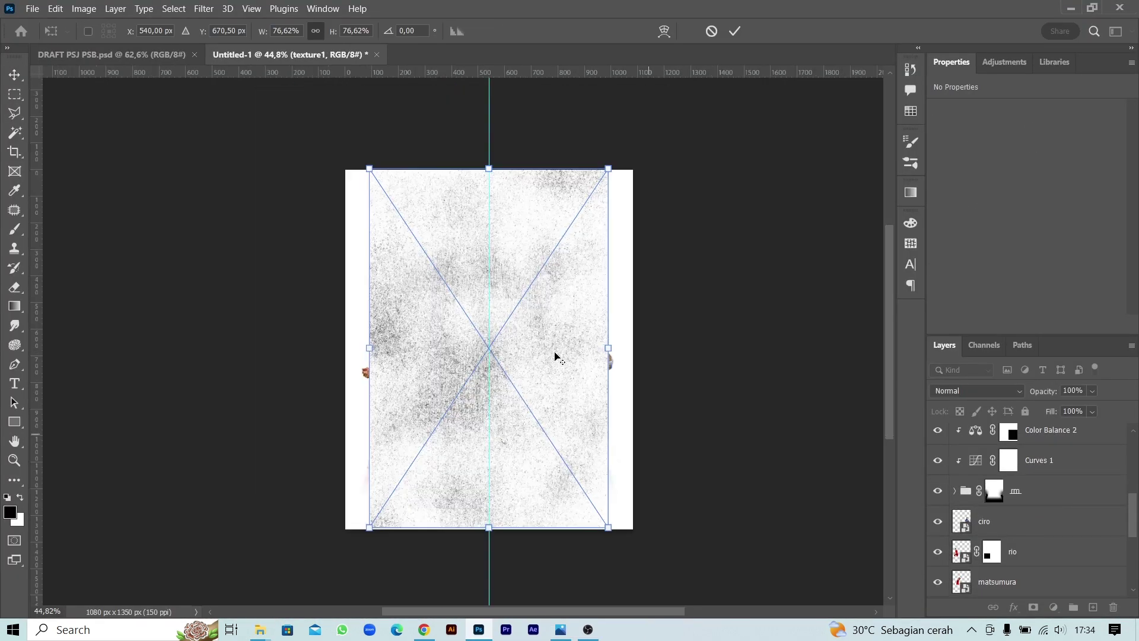
pyautogui.moveTo(620, 536); pyautogui.dragTo(649, 550)
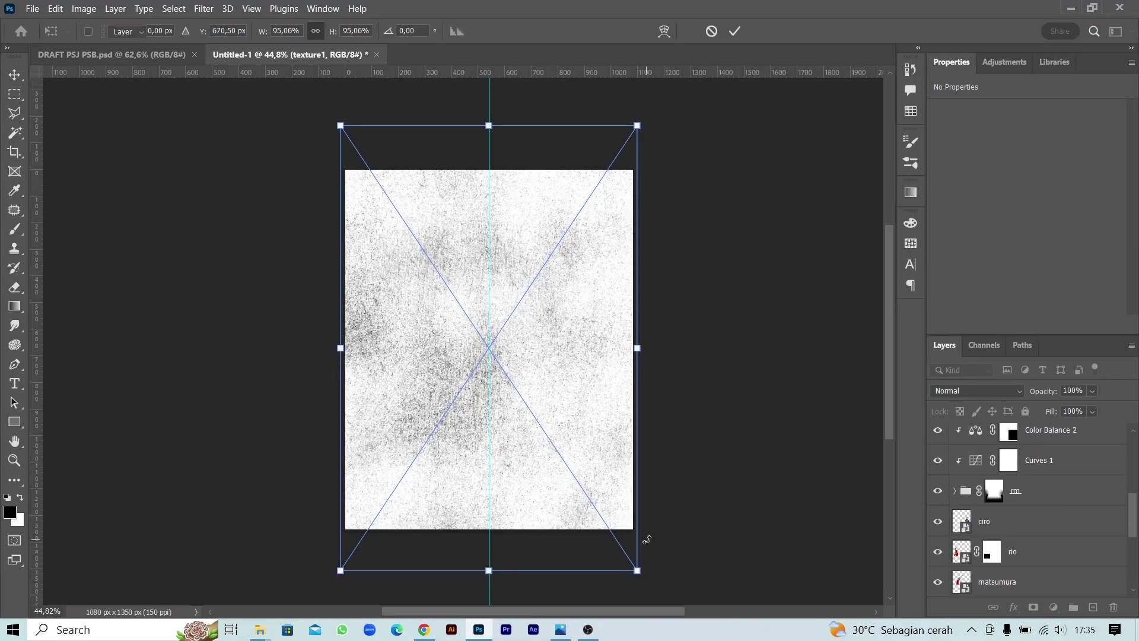
pyautogui.press('Return')
pyautogui.hotkey('ctrl', '[')
pyautogui.hotkey('ctrl', '[')
pyautogui.hotkey('ctrl', '[')
pyautogui.hotkey('ctrl', '[')
pyautogui.hotkey('ctrl', '[')
pyautogui.hotkey('ctrl', '[')
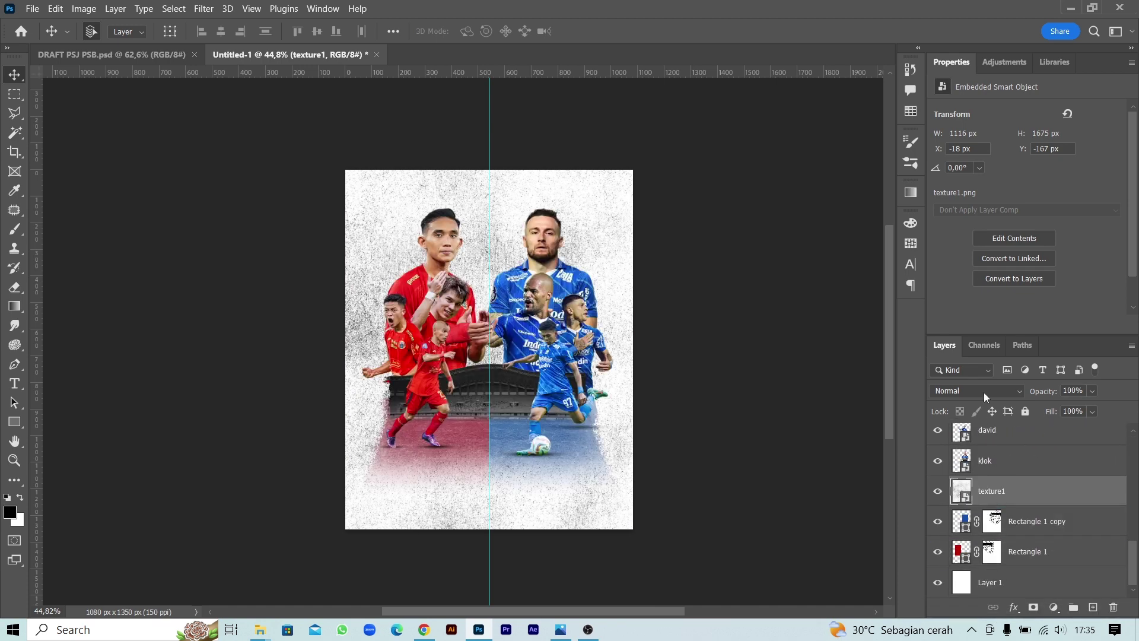
# Blend texture1 with Multiply at about 48% opacity.
pyautogui.click(983, 392)
pyautogui.click(963, 299)
pyautogui.moveTo(1091, 391); pyautogui.dragTo(1073, 409)
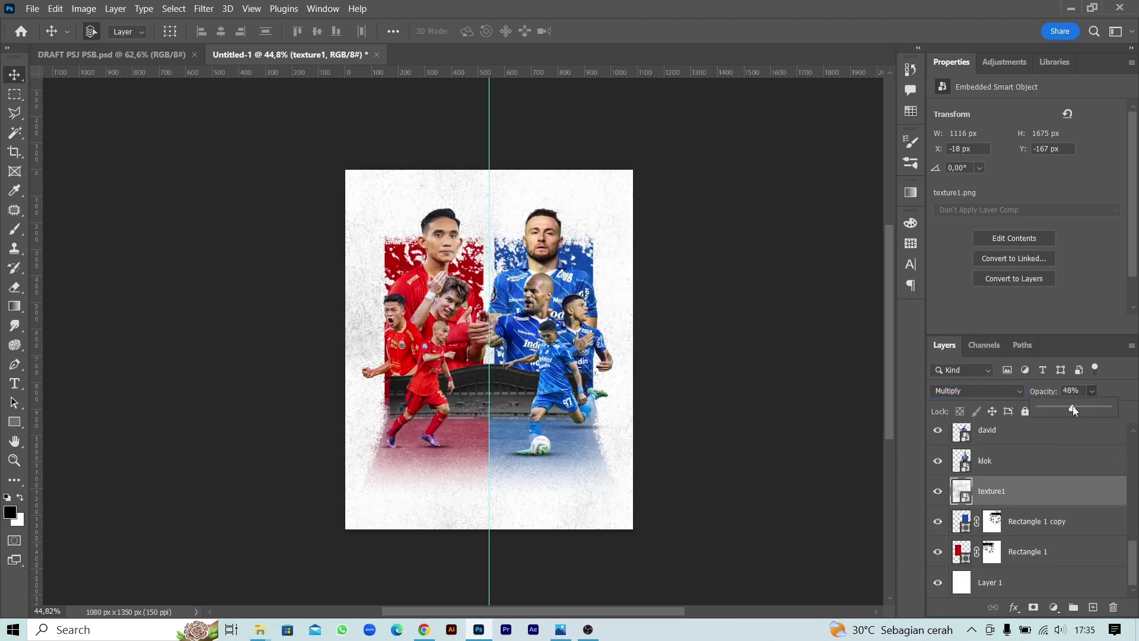
pyautogui.scroll(3, 734, 400)
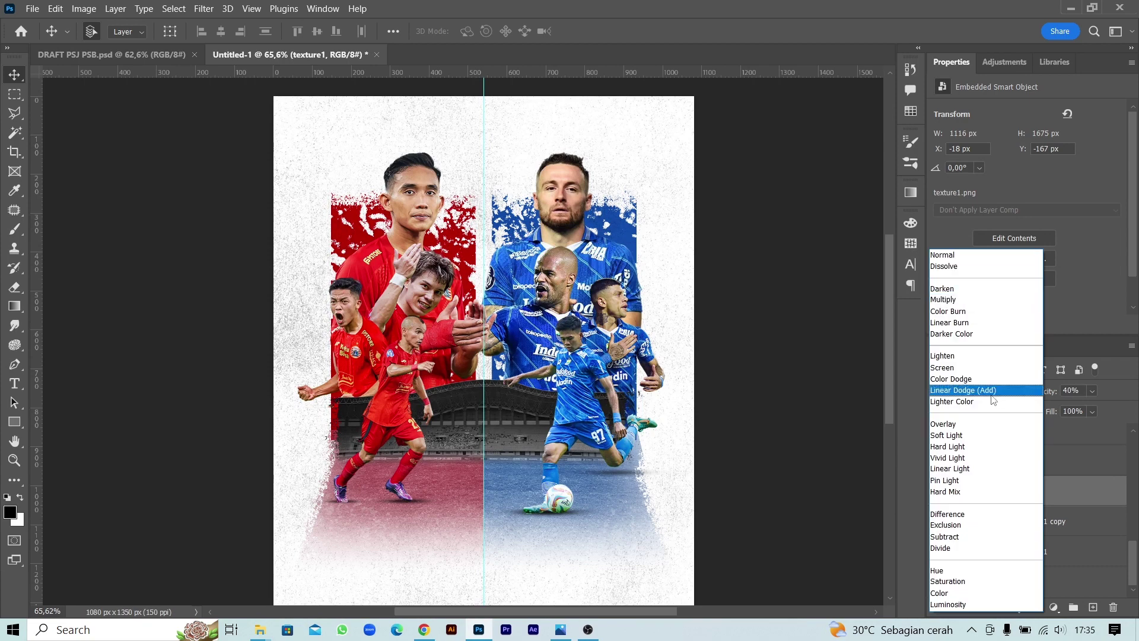
pyautogui.click(976, 391)
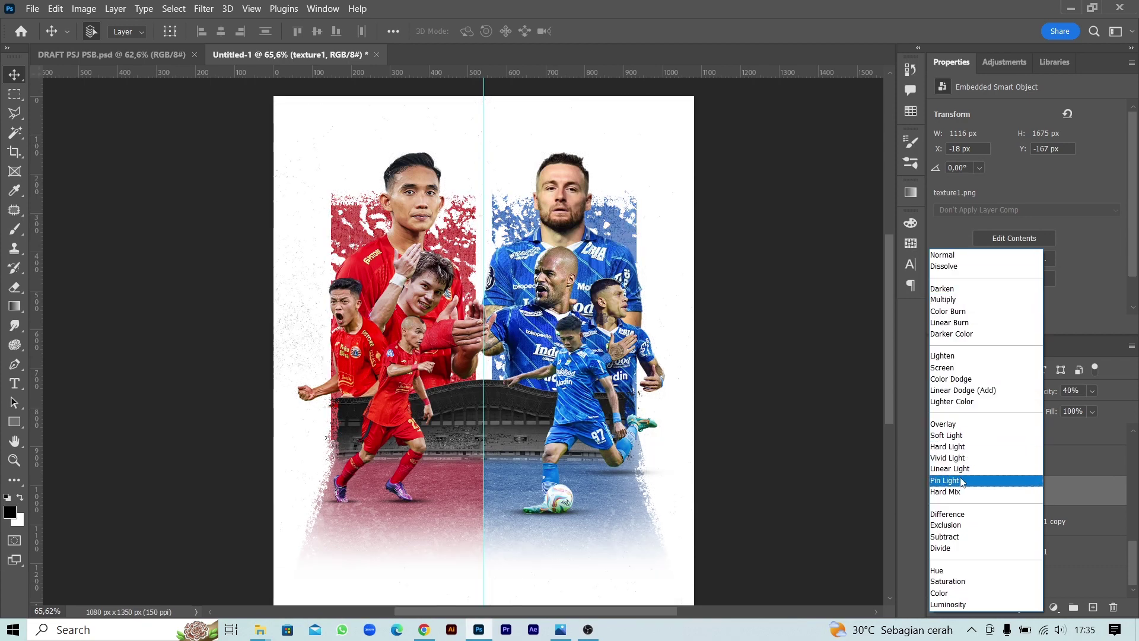
pyautogui.click(949, 300)
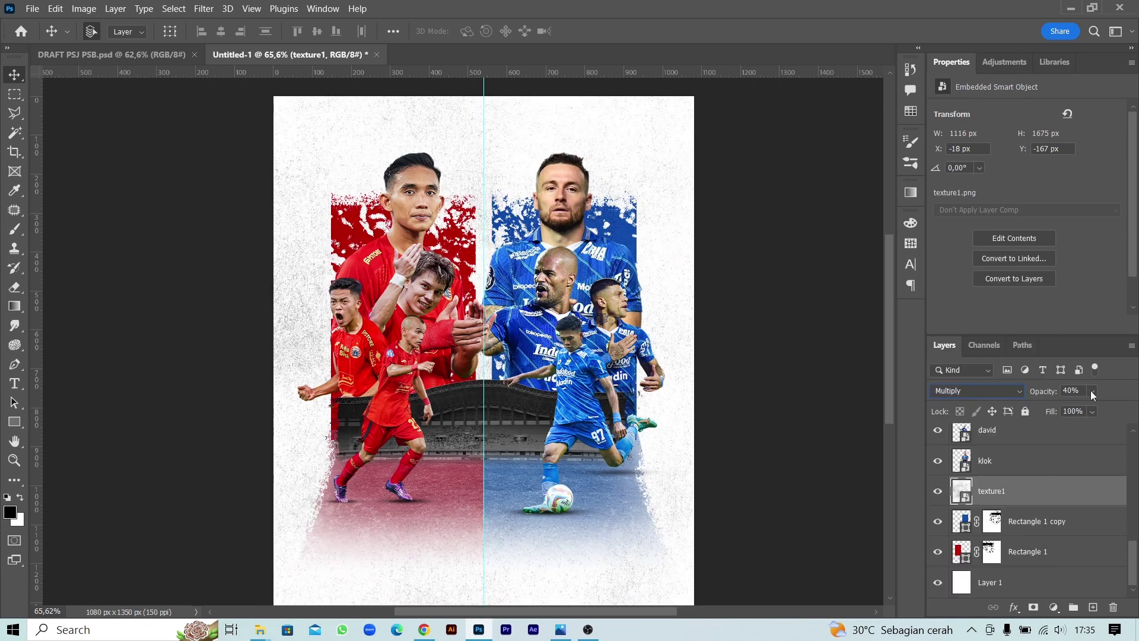
# Mask texture1 out of the centre with a 1300 px brush at about 61% opacity.
pyautogui.click(1033, 606)
pyautogui.press('b')
pyautogui.click(108, 31)
pyautogui.moveTo(340, 31); pyautogui.dragTo(376, 62)
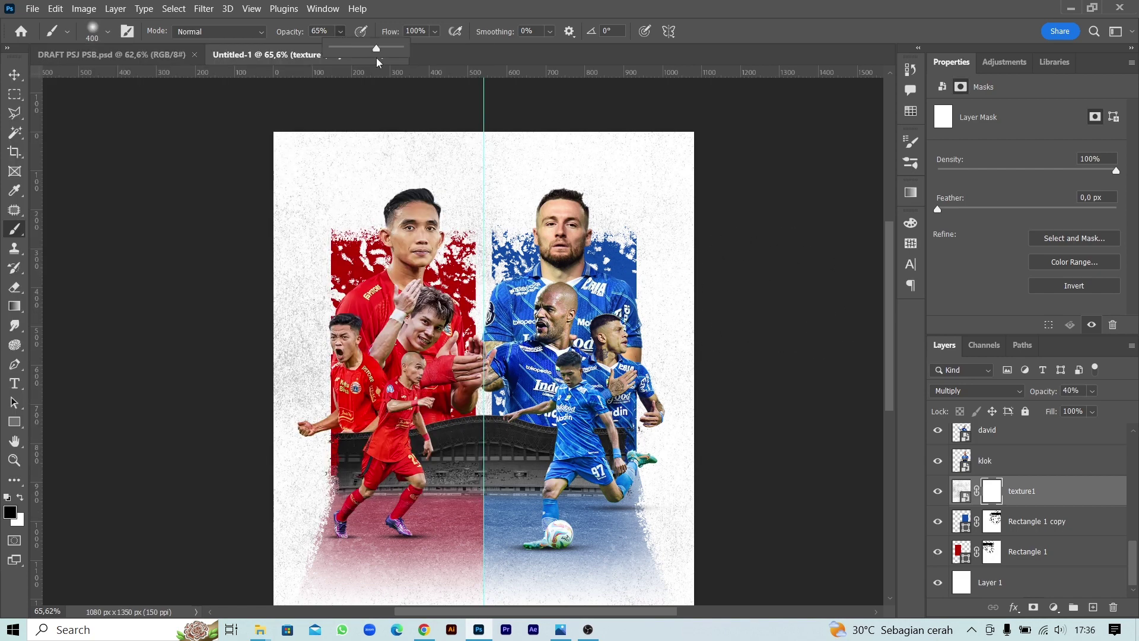
pyautogui.press(']')
pyautogui.press(']')
pyautogui.press(']')
pyautogui.click(484, 419)
pyautogui.click(480, 410)
pyautogui.click(481, 410)
# Set texture1's opacity to 55% and deselect all layers.
pyautogui.scroll(-1, 481, 410)
pyautogui.click(937, 491)
pyautogui.click(1081, 496)
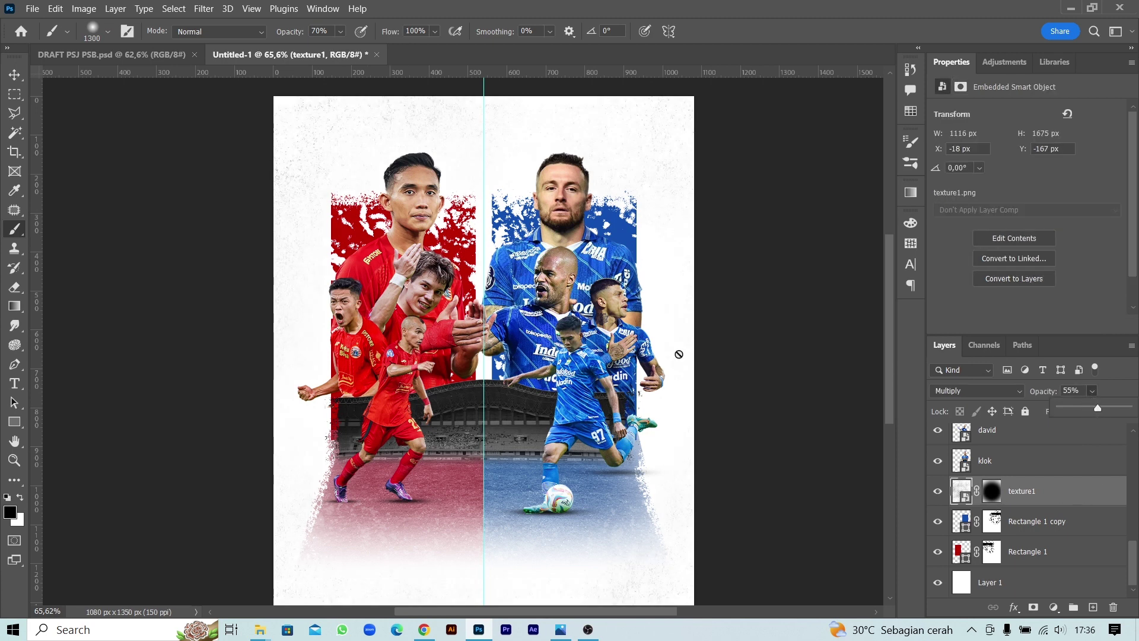
pyautogui.press('v')
pyautogui.click(733, 308)
pyautogui.scroll(-1, 734, 399)
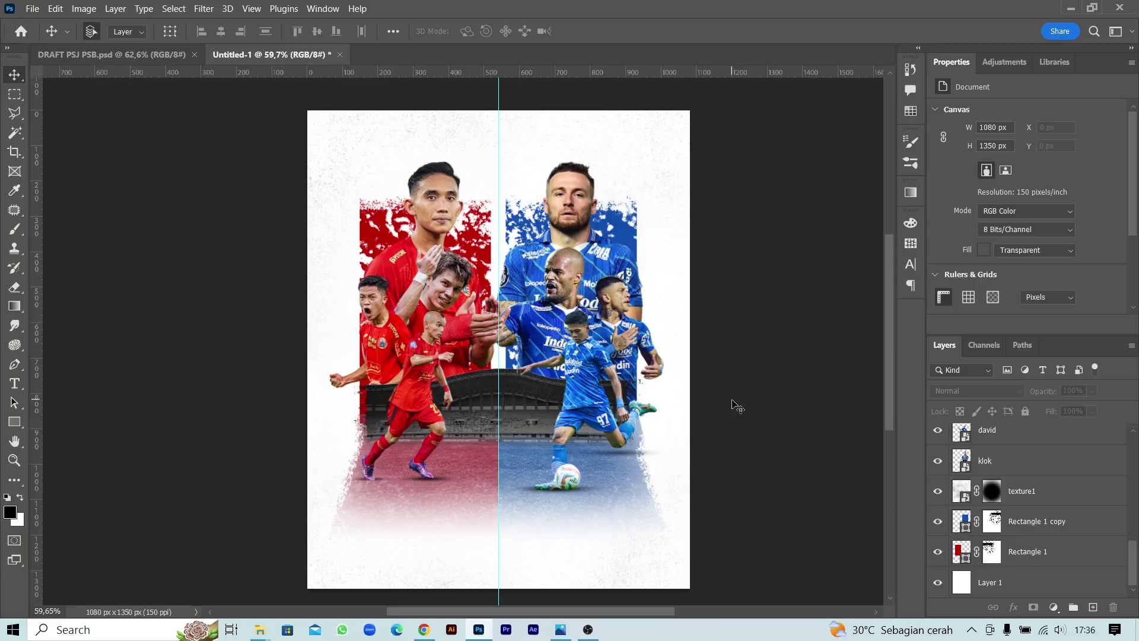
# Place the Liga 1 logo and scale it down at the poster's top centre.
pyautogui.hotkey('alt', 'Tab')
pyautogui.moveTo(172, 116); pyautogui.dragTo(508, 397)
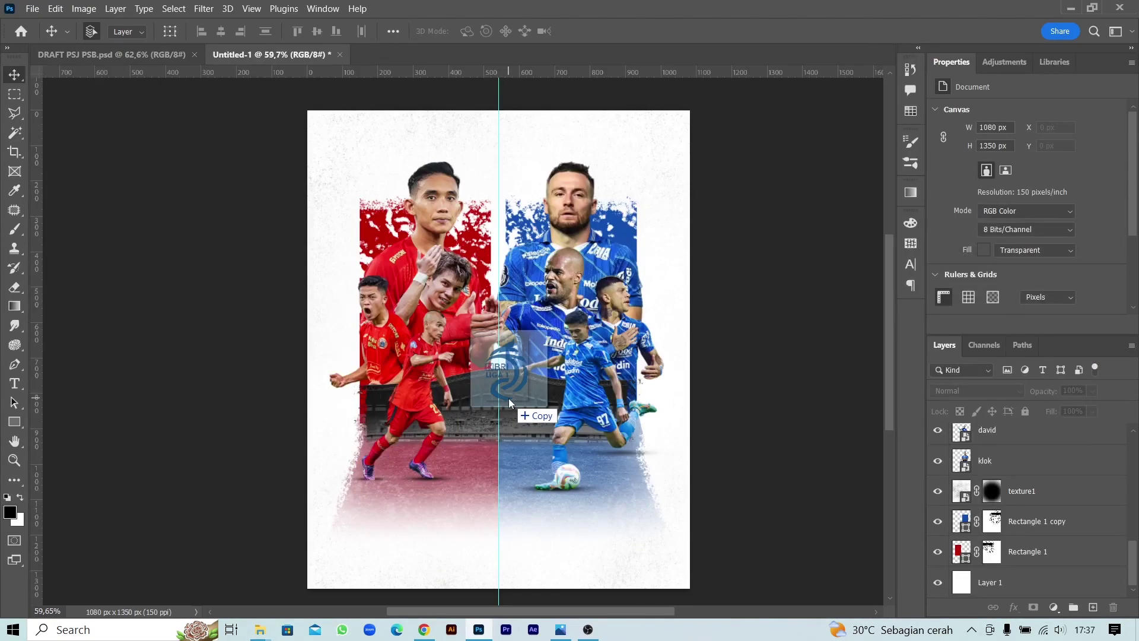
pyautogui.moveTo(578, 379); pyautogui.dragTo(504, 250)
pyautogui.moveTo(497, 221); pyautogui.dragTo(509, 160)
pyautogui.press('Return')
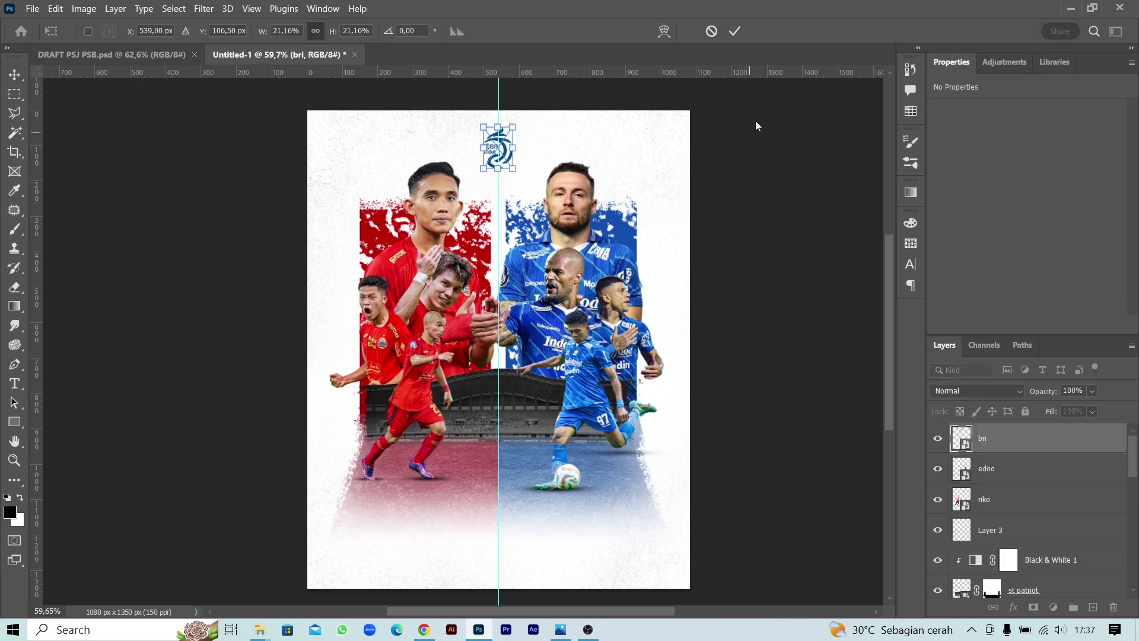
# Add an 'EL CLASICO' text layer near the canvas bottom.
pyautogui.press('t')
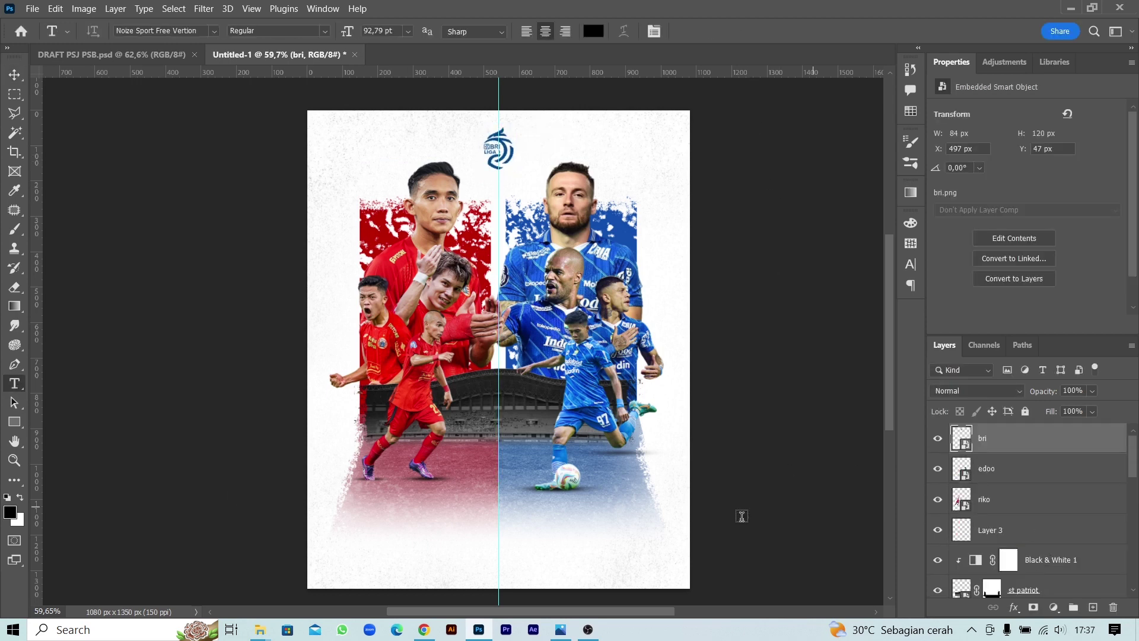
pyautogui.click(442, 539)
pyautogui.click(645, 31)
pyautogui.click(436, 541)
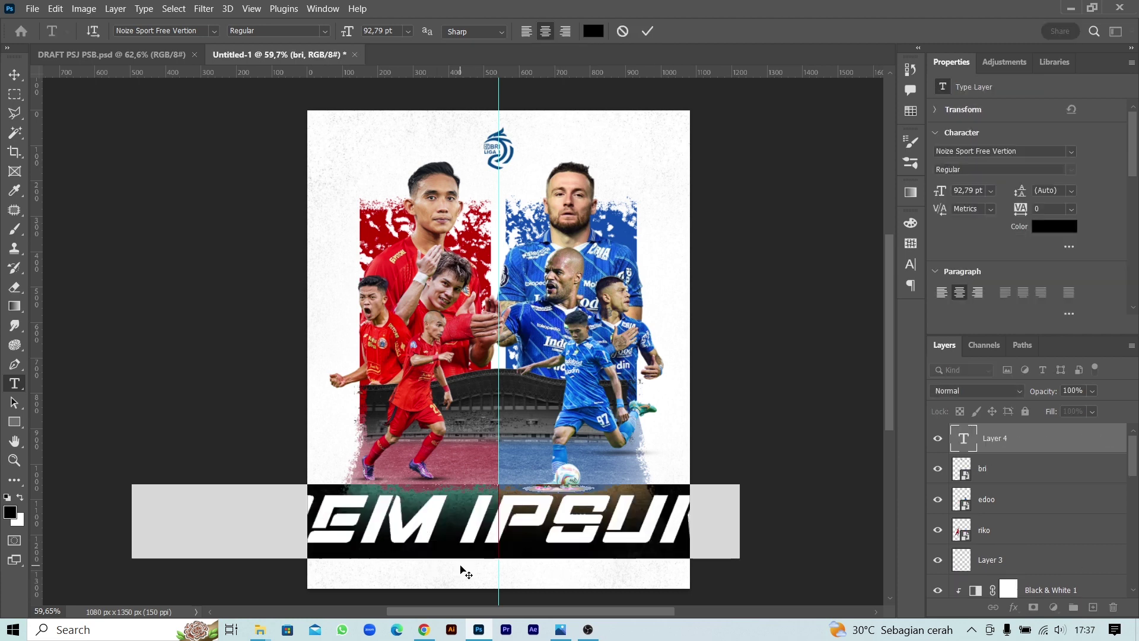
pyautogui.write('EL CLA')
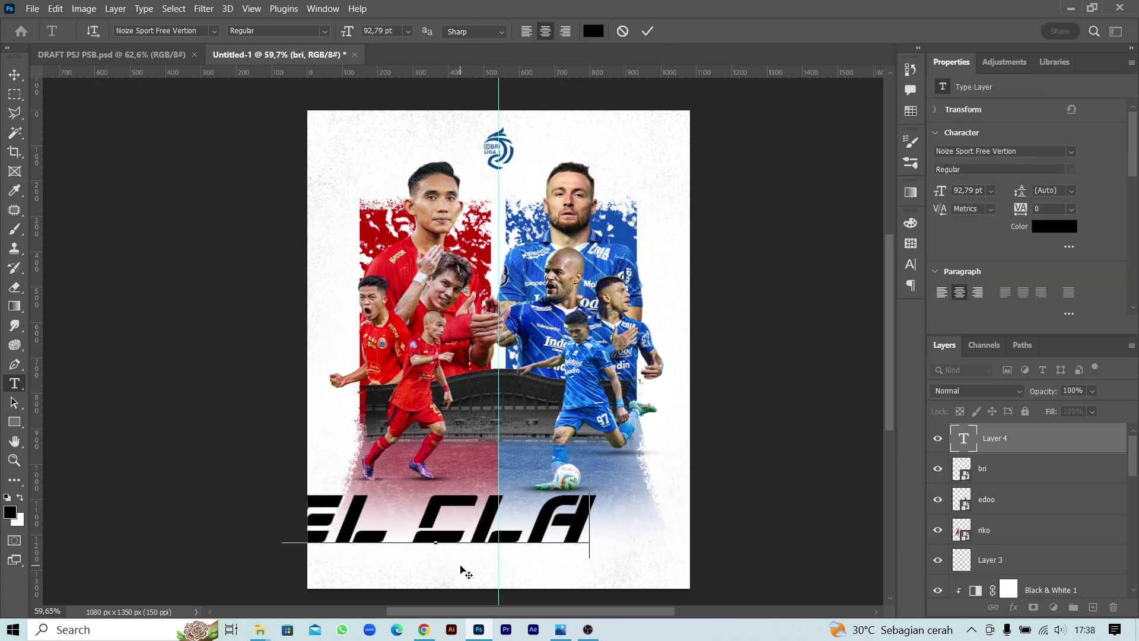
pyautogui.write('SICO')
pyautogui.click(646, 32)
pyautogui.press('v')
# Shrink 'EL CLASICO', move it above the stadium, and colour it white.
pyautogui.moveTo(693, 562); pyautogui.dragTo(548, 428)
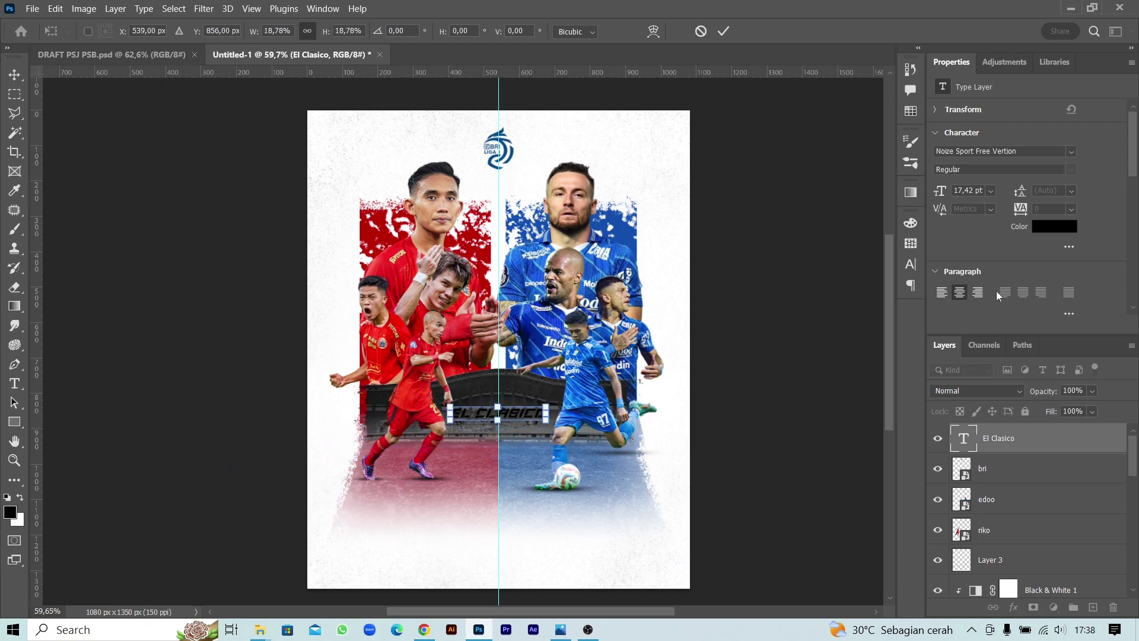
pyautogui.click(1055, 226)
pyautogui.press('Return')
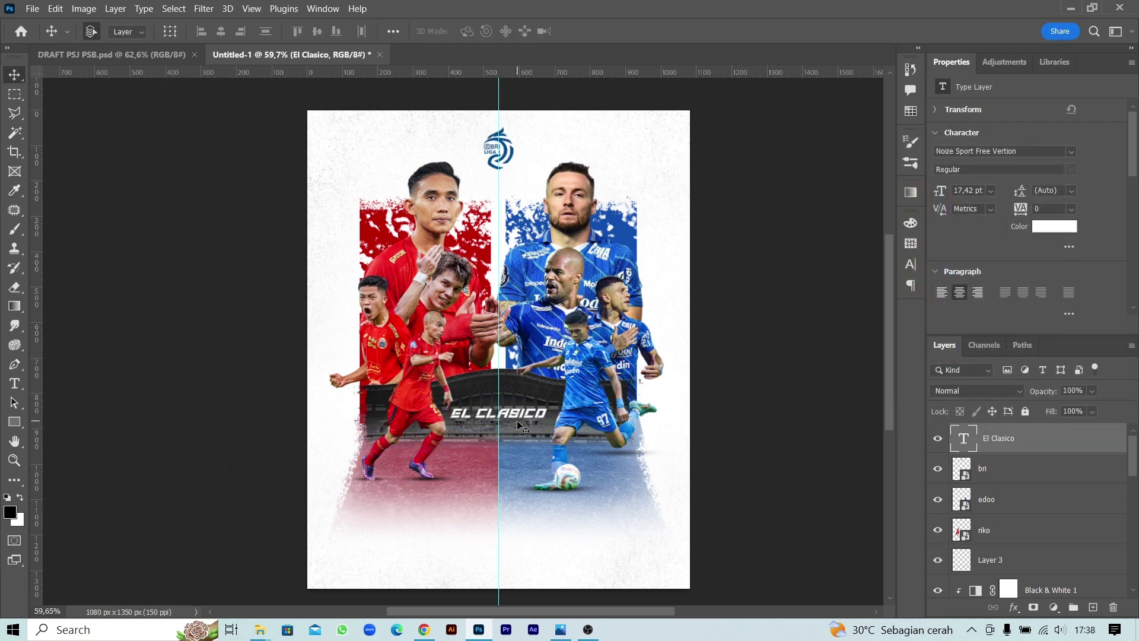
pyautogui.scroll(2, 524, 418)
pyautogui.hotkey('ctrl', 't')
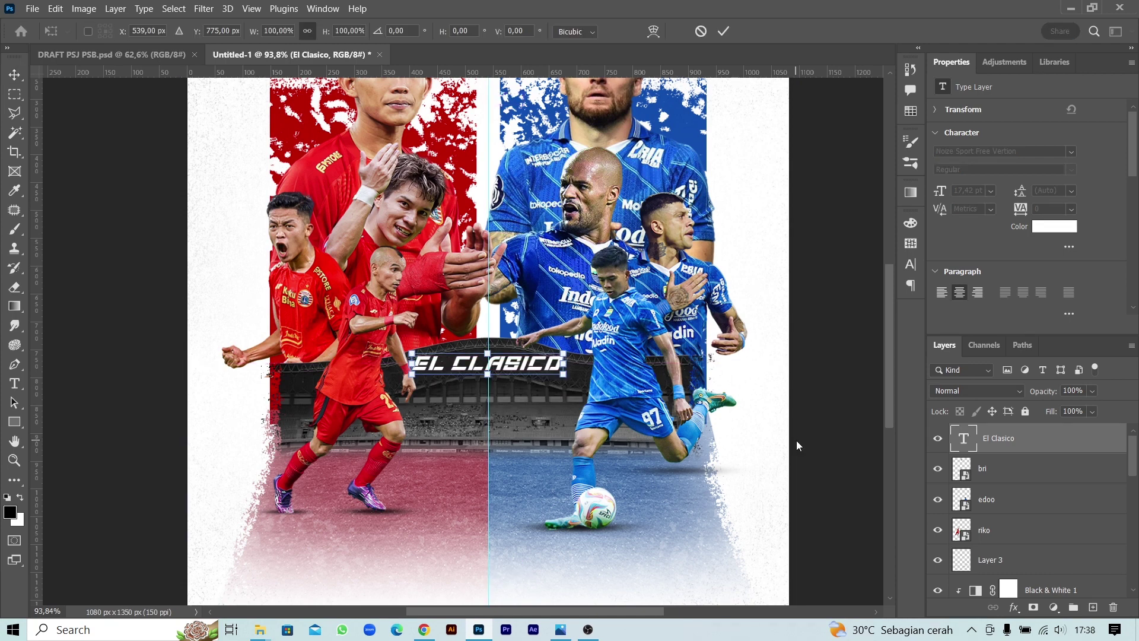
# Shrink EL CLASICO slightly, duplicate it, and set the copy's font to Forever Freedom Regular.
pyautogui.moveTo(594, 397); pyautogui.dragTo(634, 414)
pyautogui.press('Return')
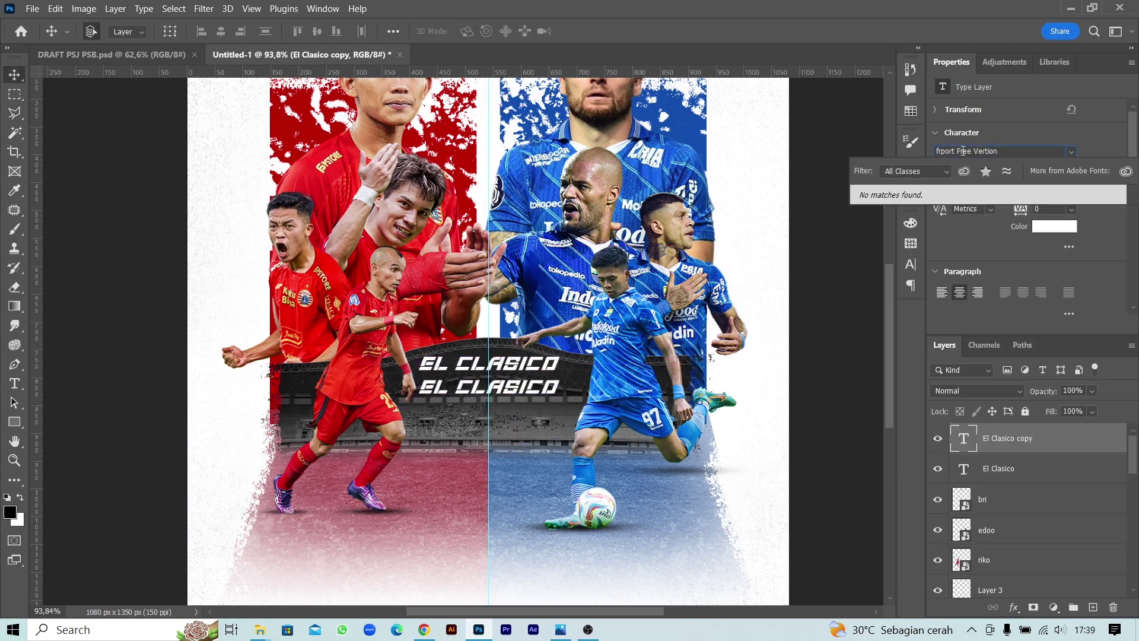
pyautogui.write('forever')
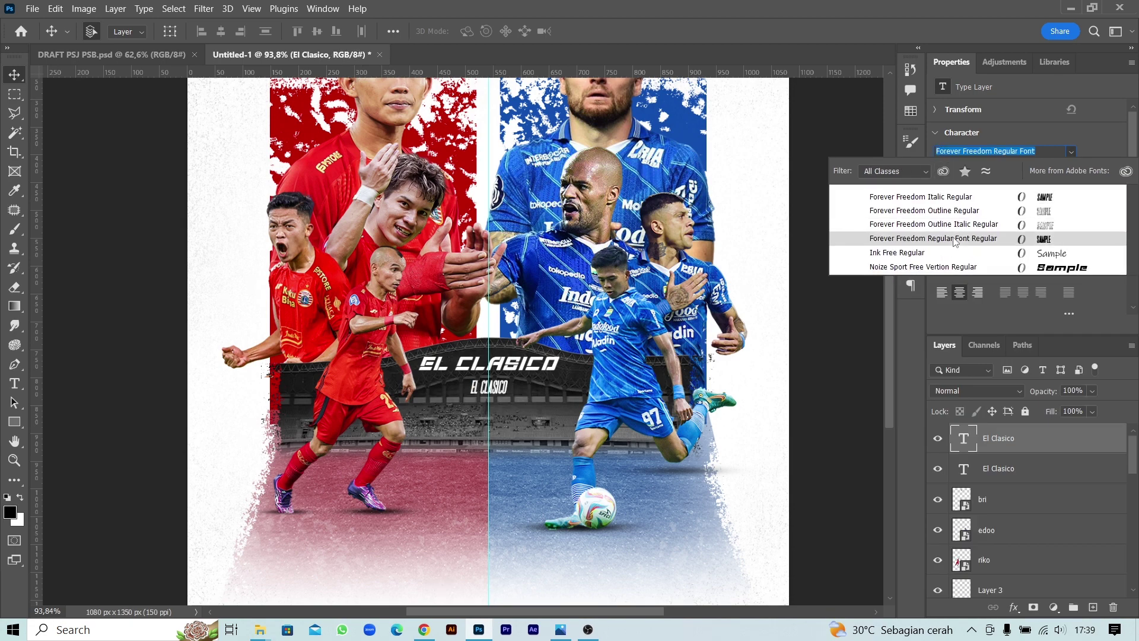
pyautogui.click(928, 238)
pyautogui.click(910, 264)
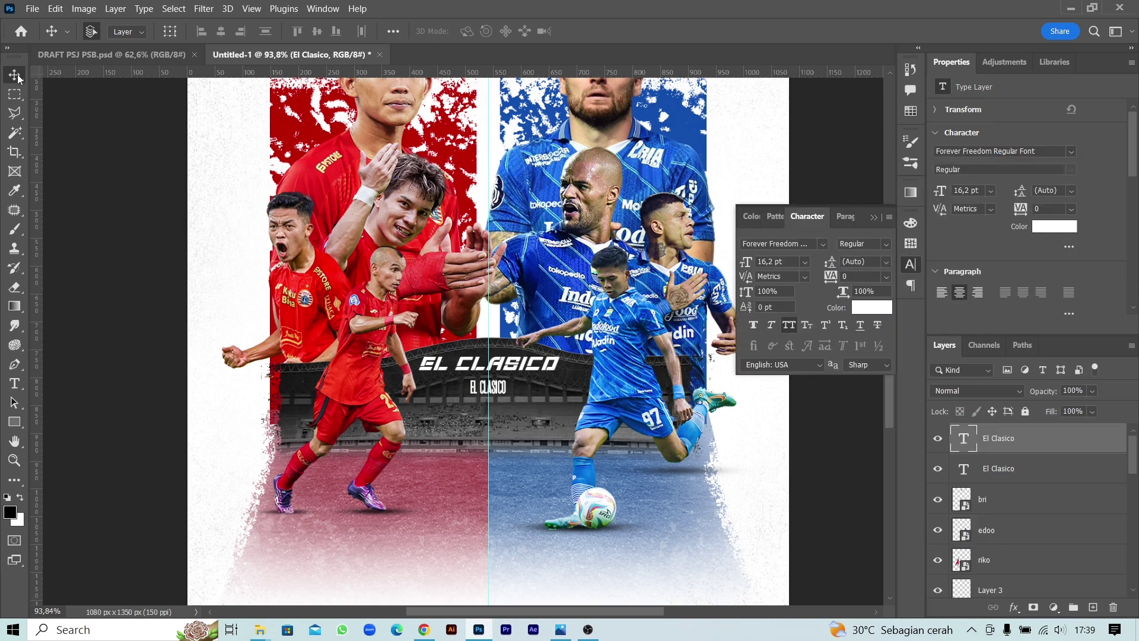
# Enlarge the duplicated title about fivefold and retype it as MATCHDAY.
pyautogui.hotkey('ctrl', 't')
pyautogui.moveTo(506, 394); pyautogui.dragTo(588, 473)
pyautogui.click(873, 217)
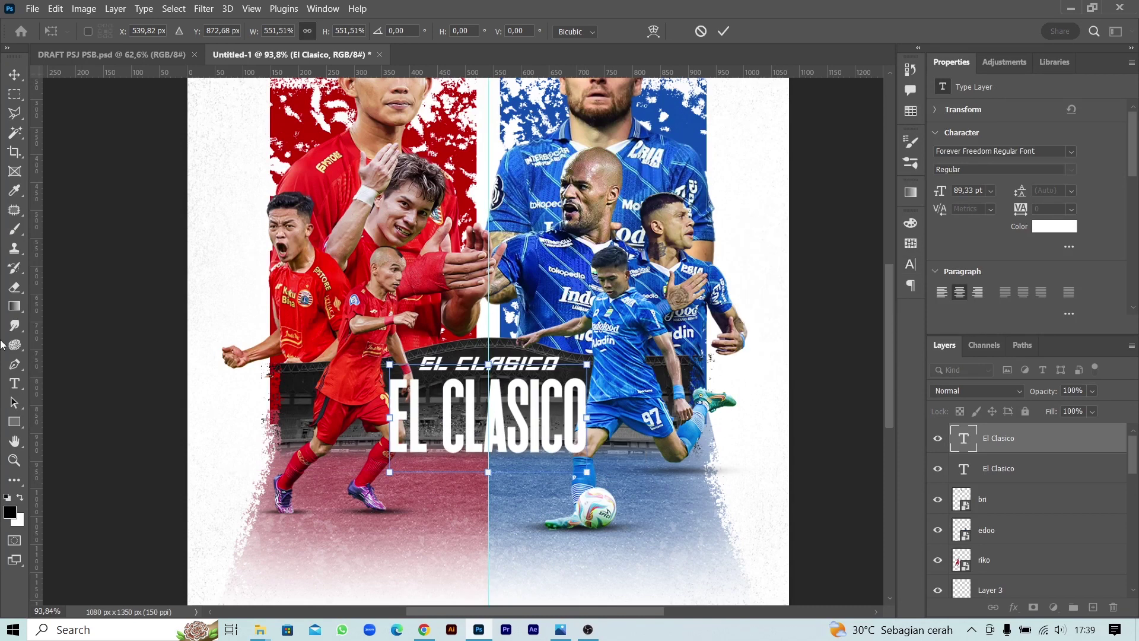
pyautogui.press('Return')
pyautogui.click(458, 407)
pyautogui.hotkey('ctrl', 'a')
pyautogui.write('MATCHDAY')
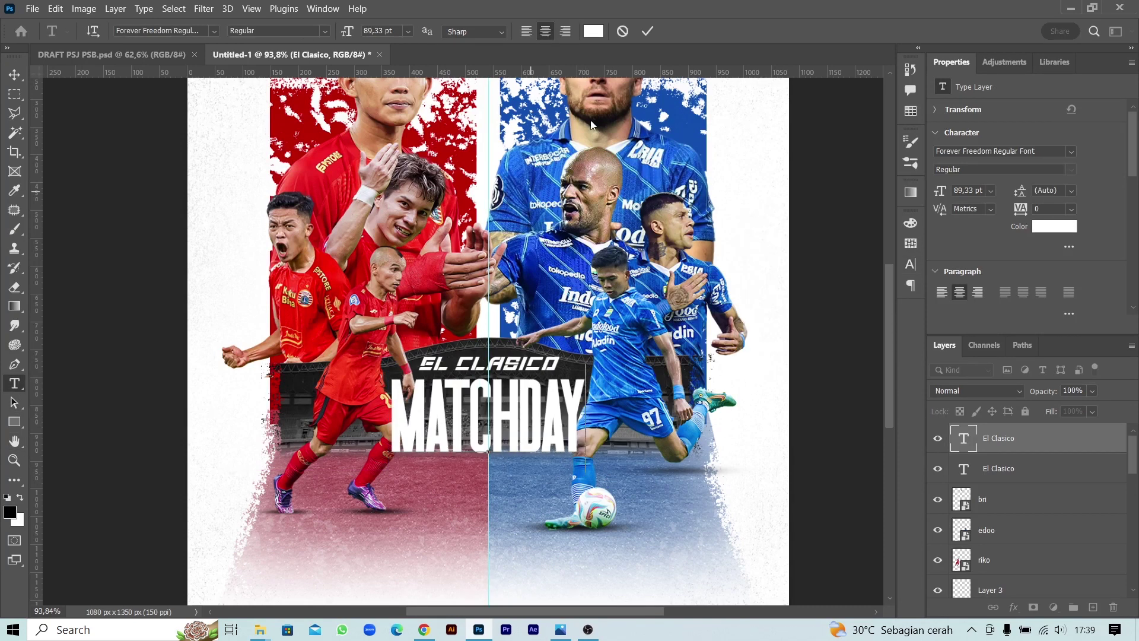
# Set MATCHDAY's letter spacing to 25 and commit the text.
pyautogui.click(1071, 209)
pyautogui.click(1050, 335)
pyautogui.hotkey('ctrl', 'a')
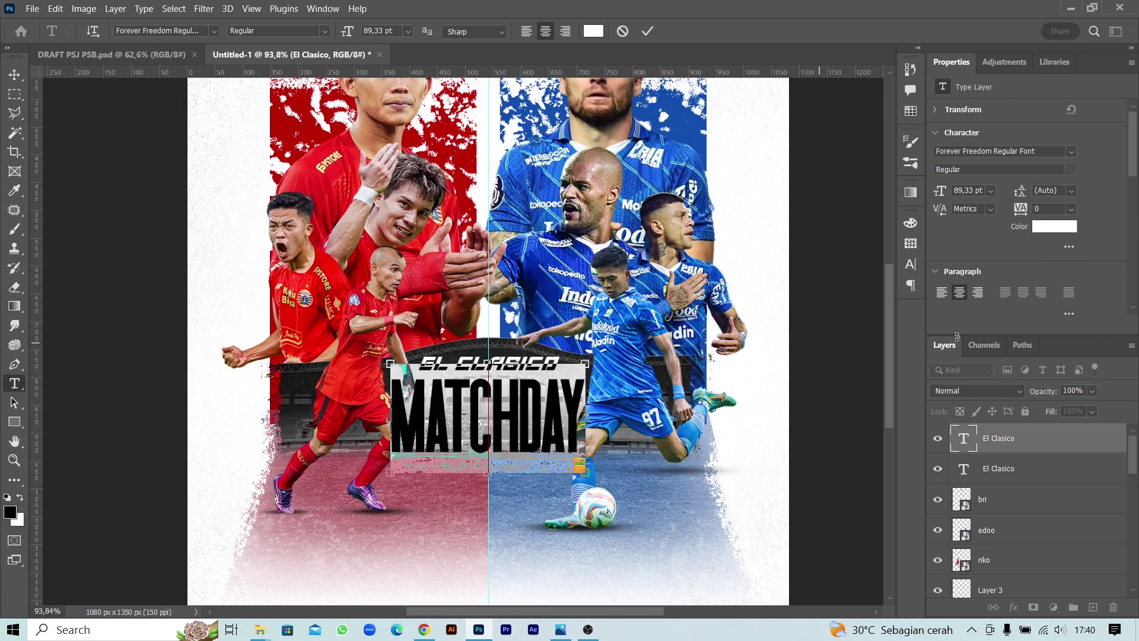
pyautogui.press('BackSpace')
pyautogui.hotkey('ctrl', 'z')
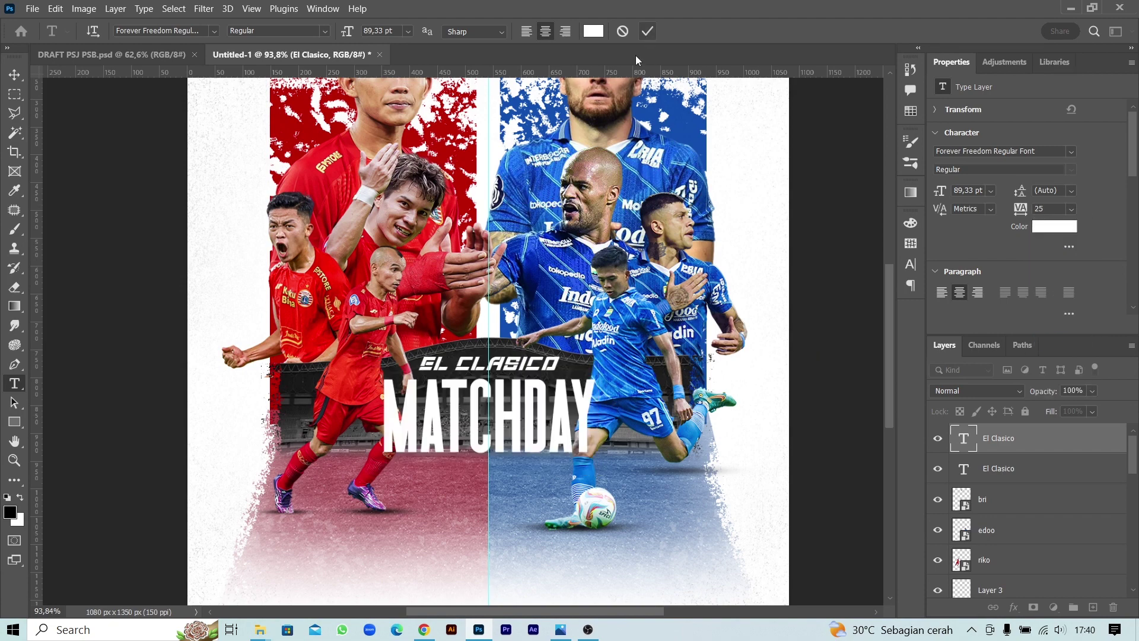
pyautogui.click(647, 31)
pyautogui.press('v')
pyautogui.keyDown('shift'); pyautogui.click(1003, 468); pyautogui.keyUp('shift')
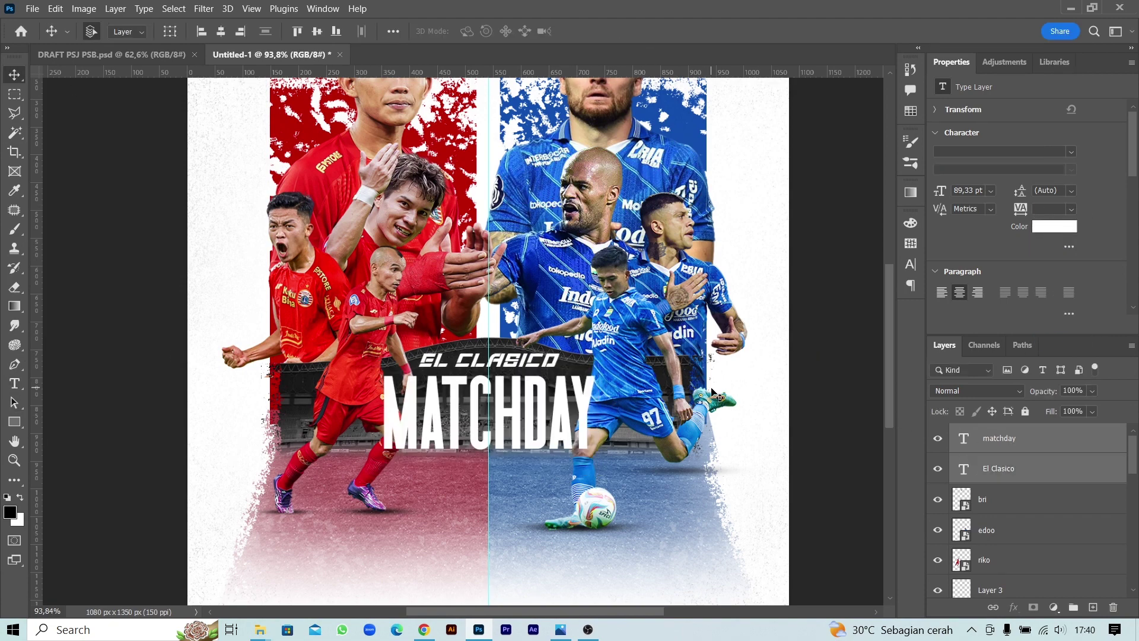
pyautogui.click(840, 464)
pyautogui.keyDown('alt'); pyautogui.scroll(-3, 840, 465); pyautogui.keyUp('alt')
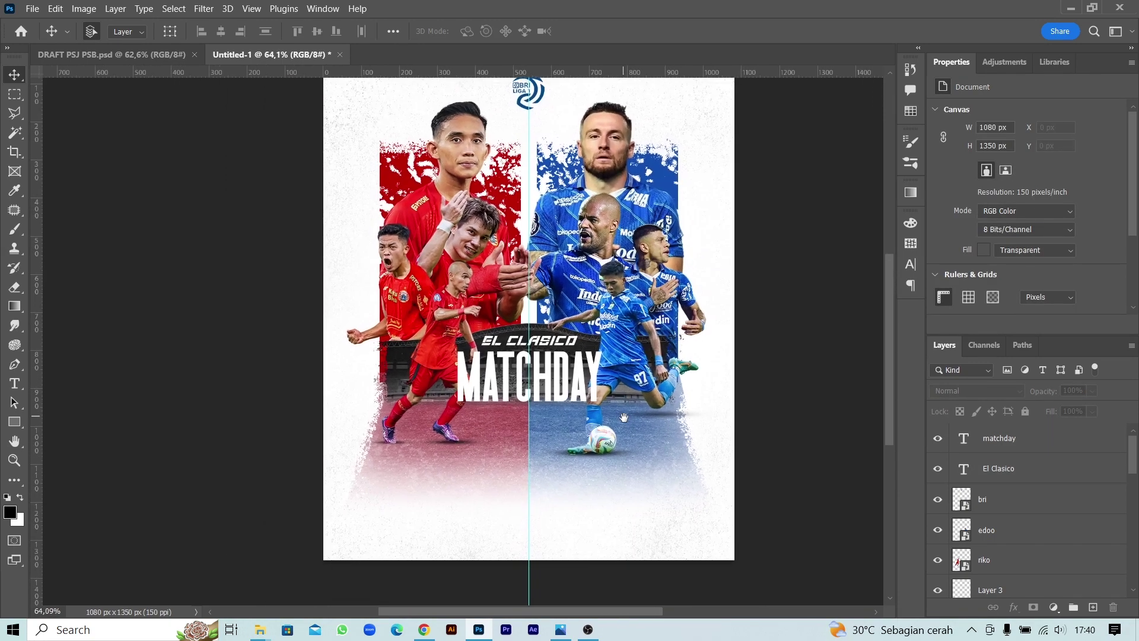
pyautogui.keyDown('alt'); pyautogui.scroll(1, 610, 411); pyautogui.keyUp('alt')
# Place persib.png and persija.png on the poster, lowered and scaled to about a third.
pyautogui.click(260, 629)
pyautogui.click(669, 114)
pyautogui.keyDown('ctrl'); pyautogui.click(754, 115); pyautogui.keyUp('ctrl')
pyautogui.moveTo(754, 115); pyautogui.dragTo(566, 537)
pyautogui.press('Return')
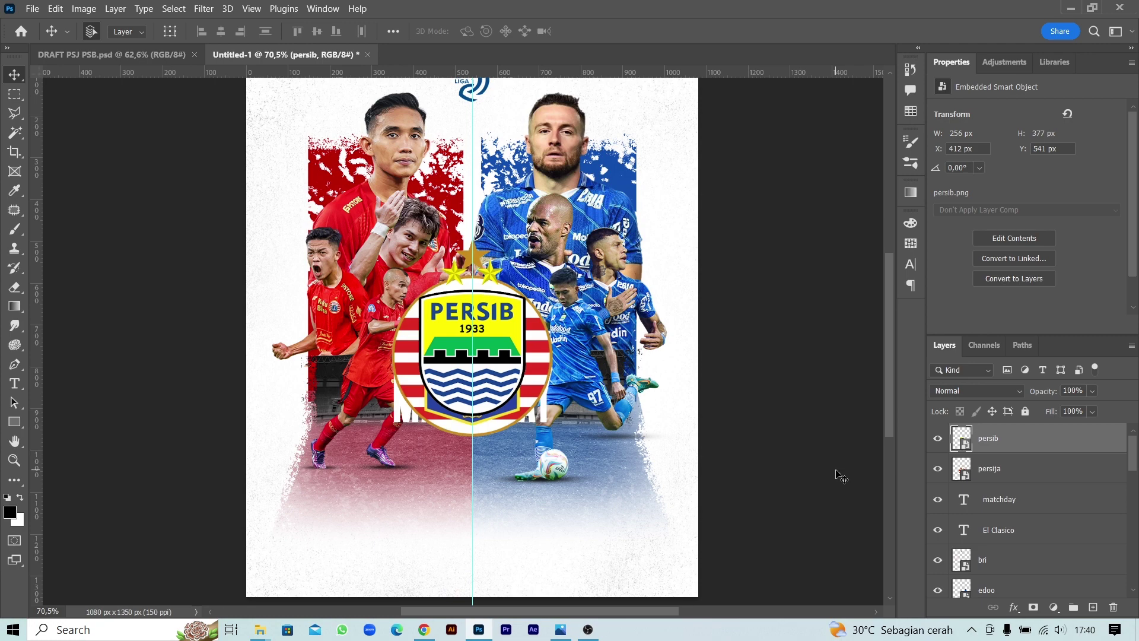
pyautogui.press('Return')
pyautogui.moveTo(562, 351)
pyautogui.mouseDown()
pyautogui.moveTo(562, 496)
pyautogui.moveTo(510, 475)
pyautogui.moveTo(627, 486)
pyautogui.mouseUp()
pyautogui.hotkey('ctrl', 't')
pyautogui.press('Return')
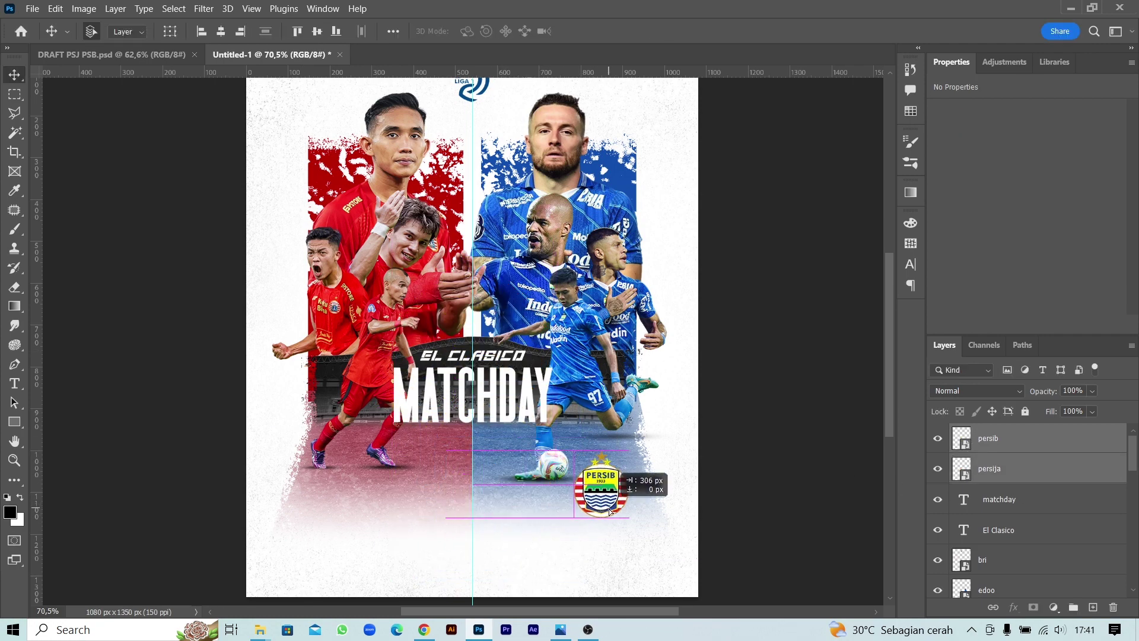
# Move the Persib crest into the blue half and lower both crests to the poster bottom.
pyautogui.moveTo(498, 491)
pyautogui.mouseDown()
pyautogui.moveTo(435, 499)
pyautogui.moveTo(436, 518)
pyautogui.moveTo(543, 492)
pyautogui.moveTo(383, 497)
pyautogui.mouseUp()
pyautogui.hotkey('ctrl', 't')
pyautogui.press('Return')
pyautogui.keyDown('shift'); pyautogui.click(988, 438); pyautogui.keyUp('shift')
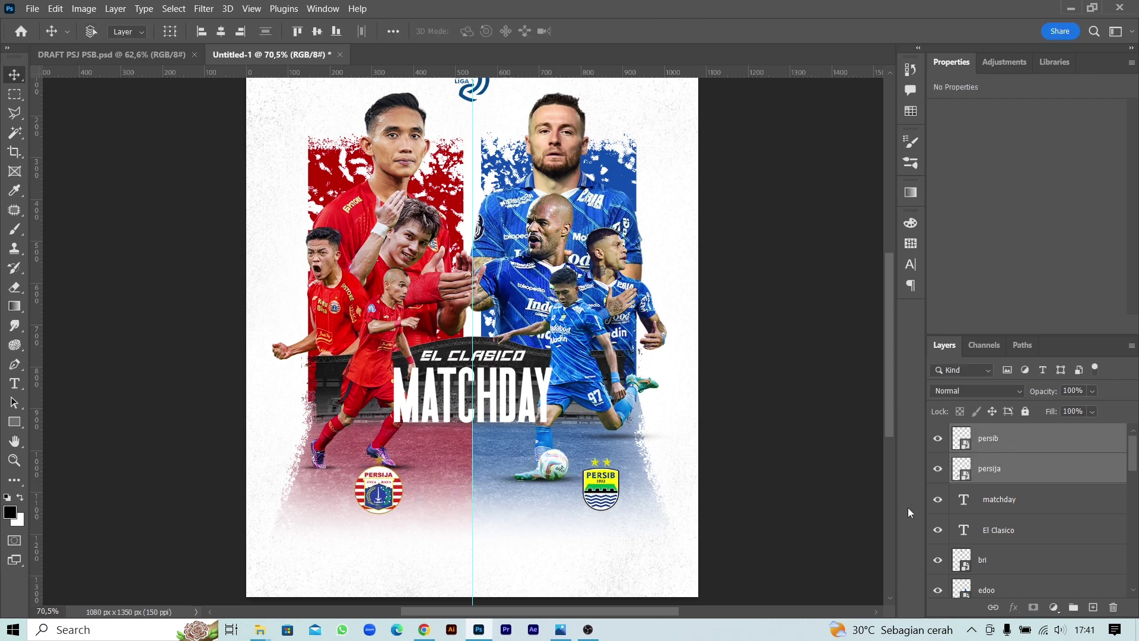
pyautogui.hotkey('ctrl', 't')
pyautogui.moveTo(601, 485); pyautogui.dragTo(587, 511)
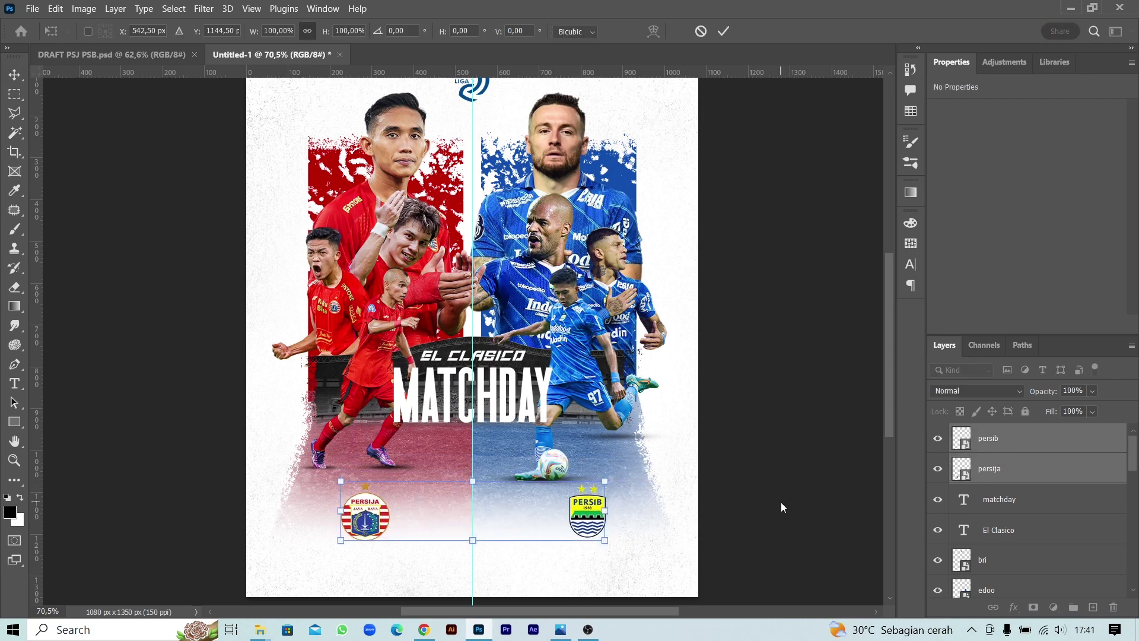
pyautogui.hotkey('shift', 'Down')
pyautogui.hotkey('shift', 'Down')
pyautogui.hotkey('shift', 'Down')
pyautogui.press('Return')
pyautogui.scroll(1, 511, 546)
pyautogui.click(1009, 503)
# Copy MATCHDAY down near the crests and retype it as black 'SABTU, 2 SEPTEMBER 2023'.
pyautogui.moveTo(540, 270); pyautogui.dragTo(540, 389)
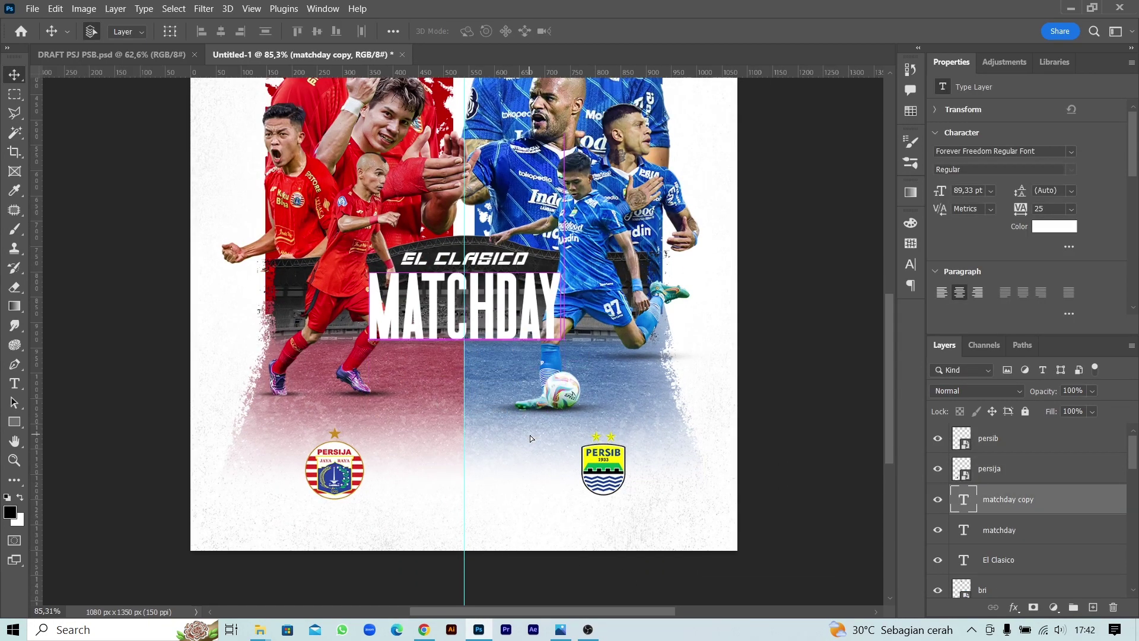
pyautogui.press('t')
pyautogui.doubleClick(410, 417)
pyautogui.write('SABTU, 2 SEPTEMBER 2023')
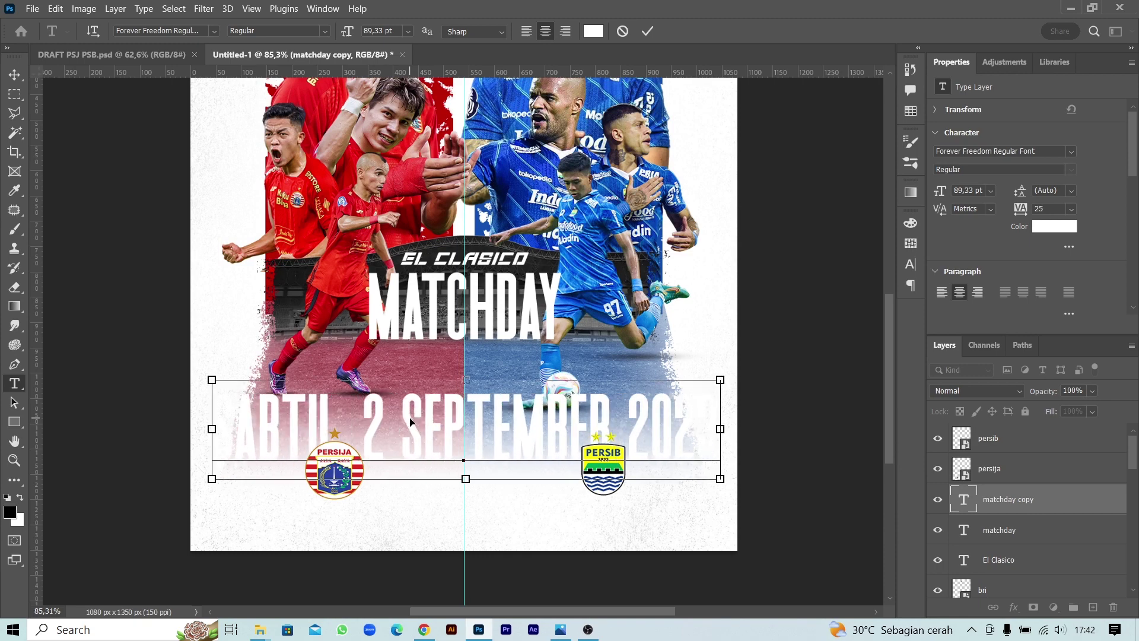
pyautogui.hotkey('ctrl', 'a')
pyautogui.click(1054, 226)
pyautogui.write('000000')
pyautogui.press('Return')
pyautogui.click(14, 74)
# Set the date to 36 pt with letter spacing 5 and shrink it between the crests.
pyautogui.click(991, 190)
pyautogui.click(973, 360)
pyautogui.click(990, 191)
pyautogui.click(973, 347)
pyautogui.scroll(2, 749, 384)
pyautogui.click(1071, 209)
pyautogui.click(1057, 306)
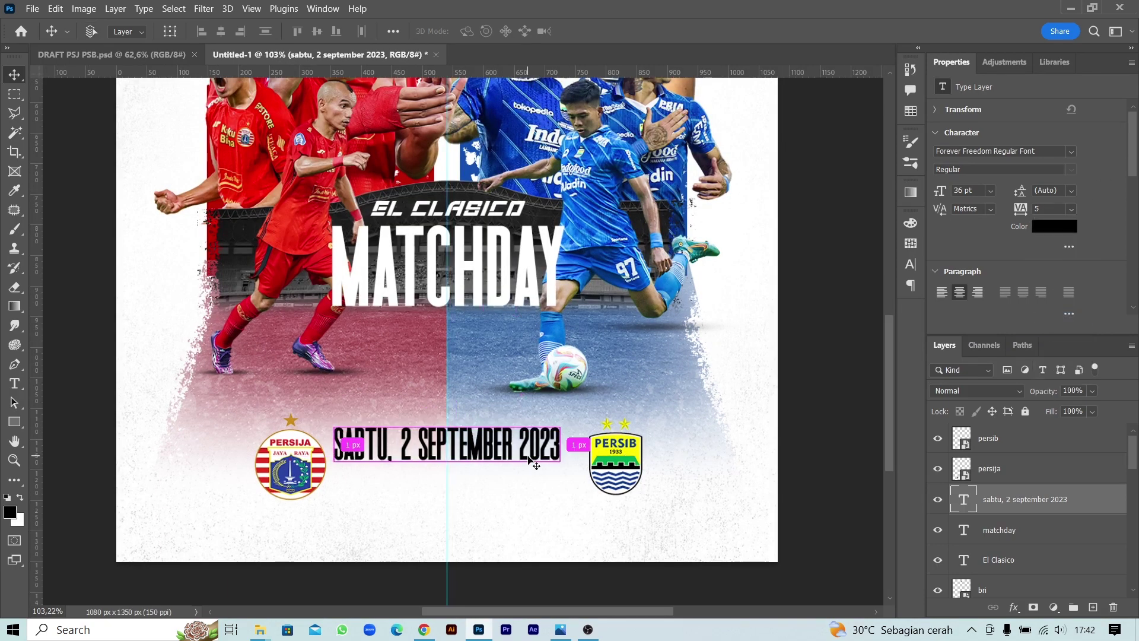
pyautogui.hotkey('ctrl', 't')
pyautogui.moveTo(562, 472); pyautogui.dragTo(600, 469)
pyautogui.press('Return')
# Make the Persib crest slightly smaller.
pyautogui.keyDown('shift'); pyautogui.click(989, 469); pyautogui.keyUp('shift')
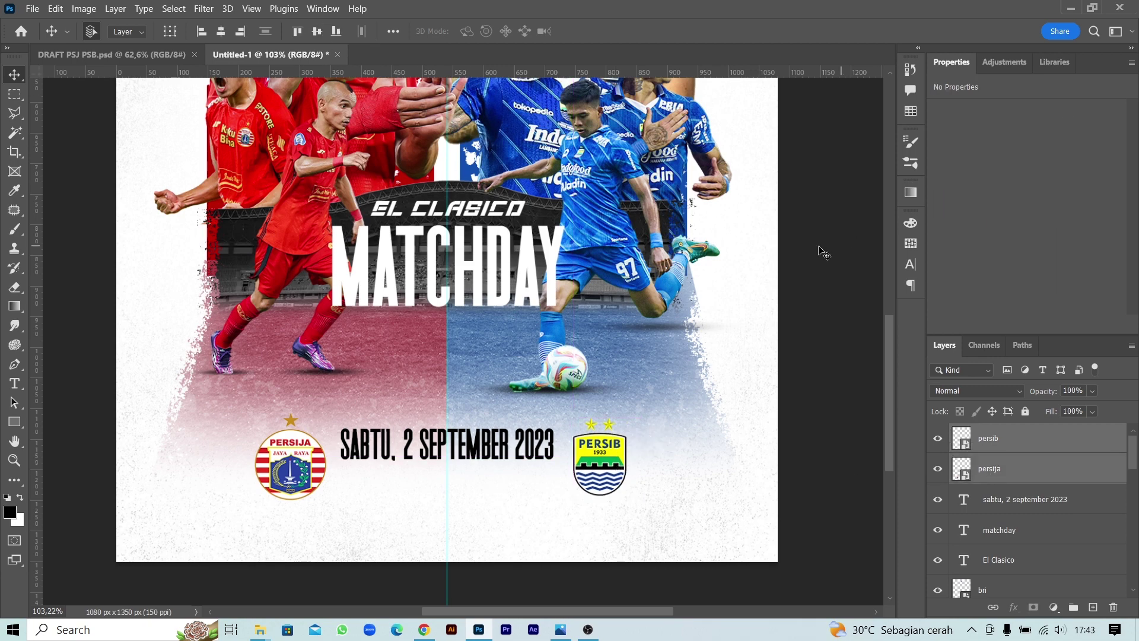
pyautogui.hotkey('alt', '[')
pyautogui.hotkey('alt', ']')
pyautogui.hotkey('ctrl', 't')
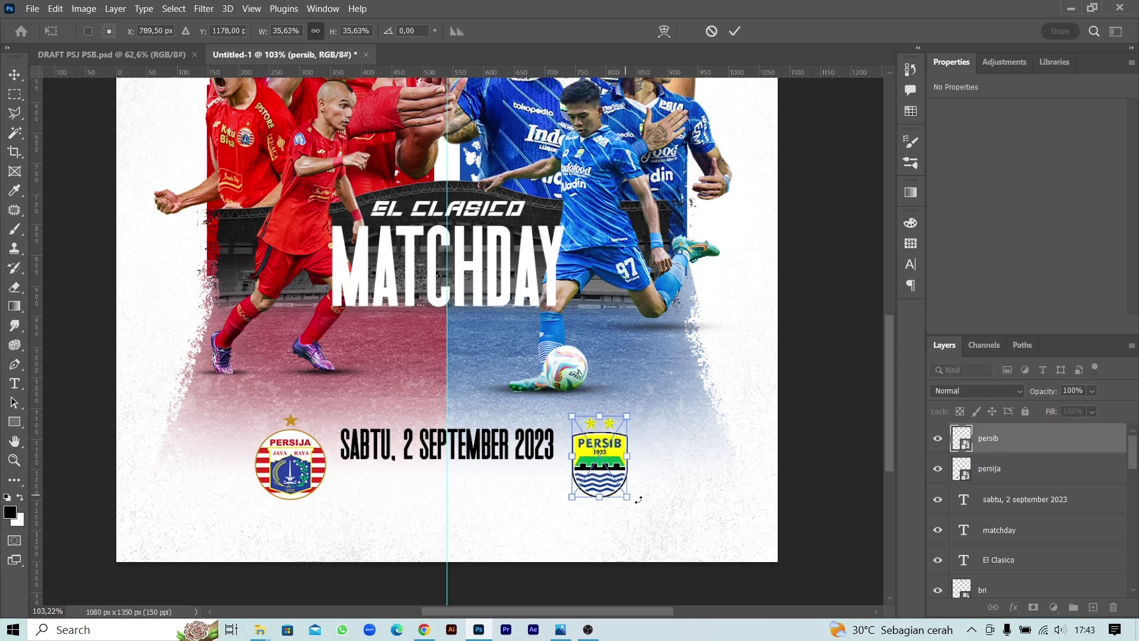
pyautogui.press('Return')
pyautogui.hotkey('ctrl', 't')
pyautogui.scroll(3, 599, 457)
pyautogui.moveTo(625, 493); pyautogui.dragTo(617, 482)
pyautogui.press('Return')
pyautogui.scroll(-3, 719, 460)
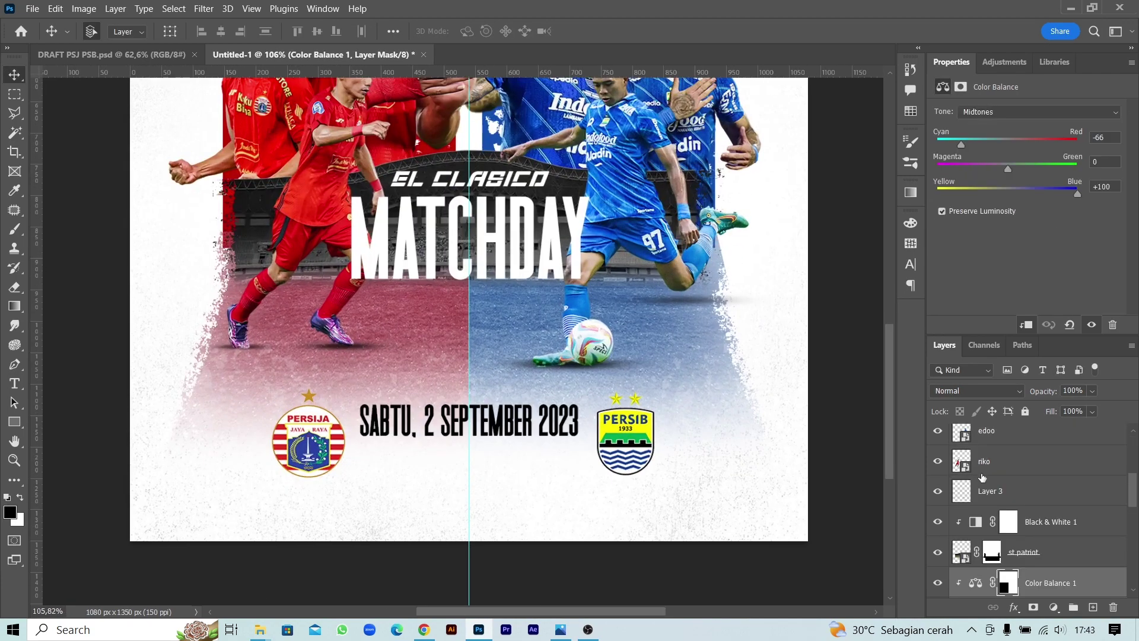
pyautogui.scroll(3, 982, 477)
pyautogui.click(982, 484)
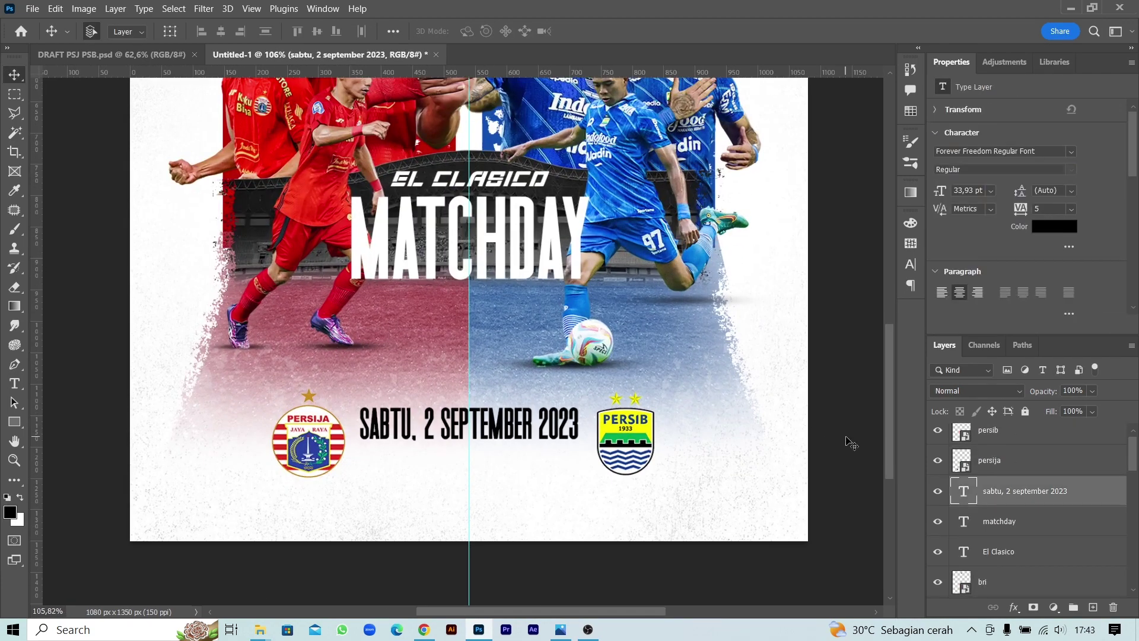
# Move the copied date line down, set it to Orbitron 8 pt, and centre it under the date.
pyautogui.moveTo(554, 440); pyautogui.dragTo(554, 473)
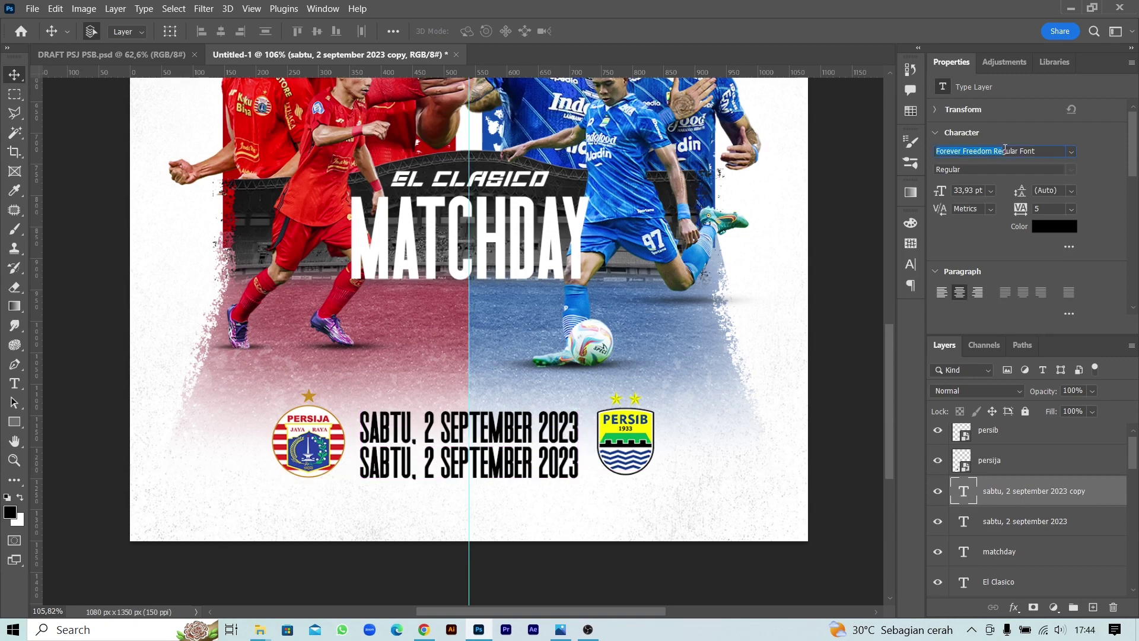
pyautogui.write('or')
pyautogui.click(927, 245)
pyautogui.click(990, 220)
pyautogui.click(973, 300)
pyautogui.click(991, 220)
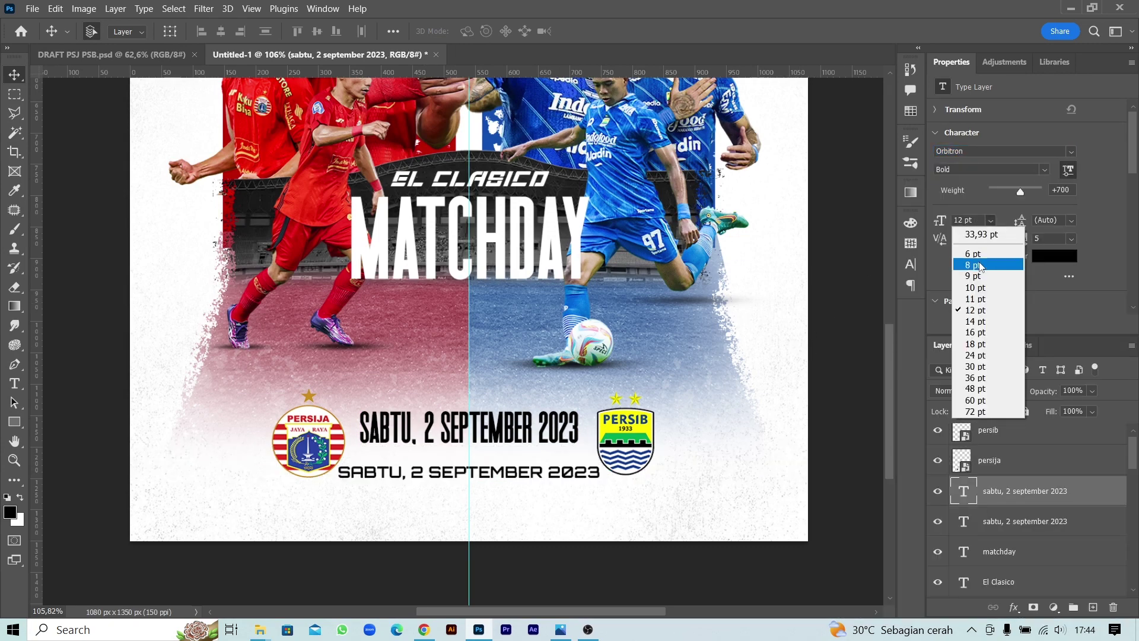
pyautogui.click(973, 258)
pyautogui.moveTo(542, 474); pyautogui.dragTo(542, 461)
# Retype the small line as STADION PATRIOT CANDABRAGHA and commit it.
pyautogui.click(14, 383)
pyautogui.click(426, 461)
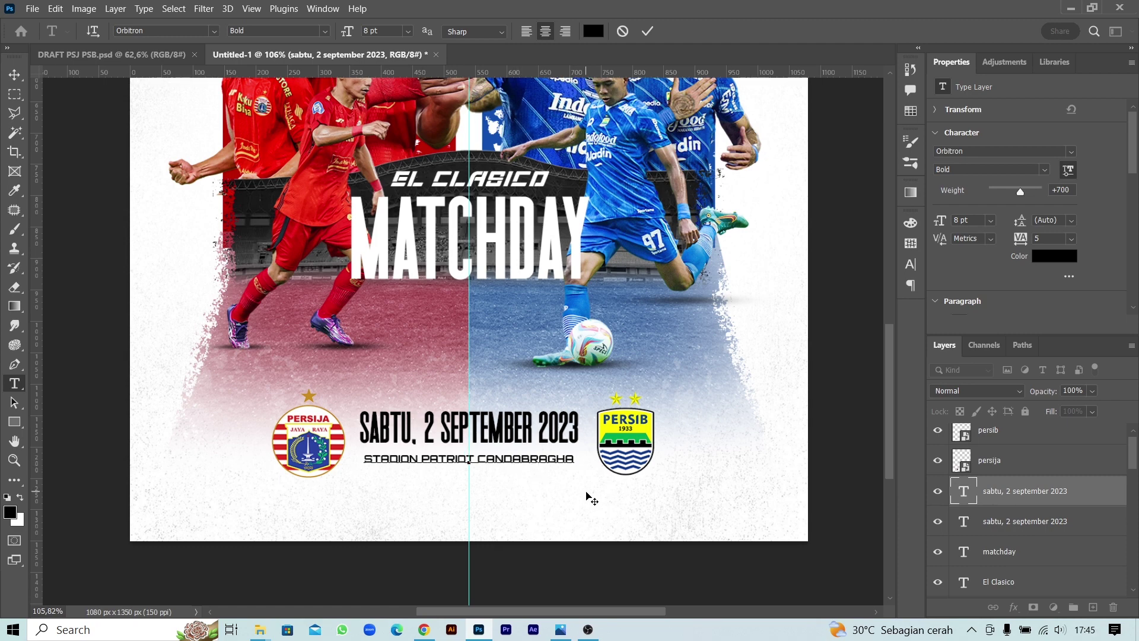
pyautogui.click(647, 31)
pyautogui.scroll(1, 772, 415)
pyautogui.press('v')
pyautogui.keyDown('shift'); pyautogui.click(1039, 521); pyautogui.keyUp('shift')
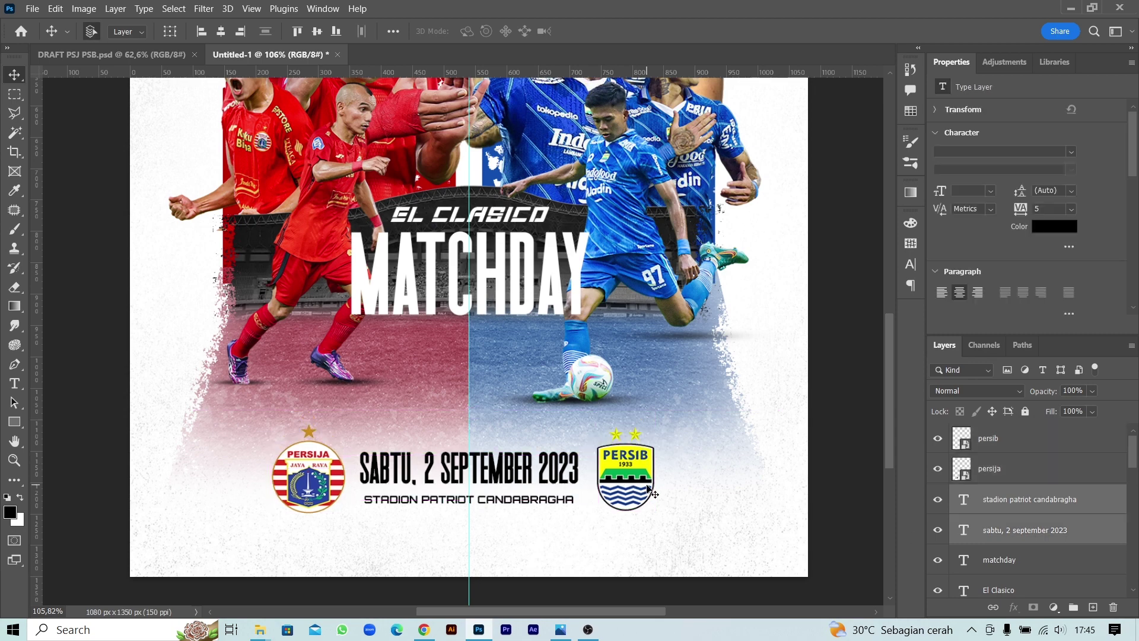
pyautogui.click(1022, 537)
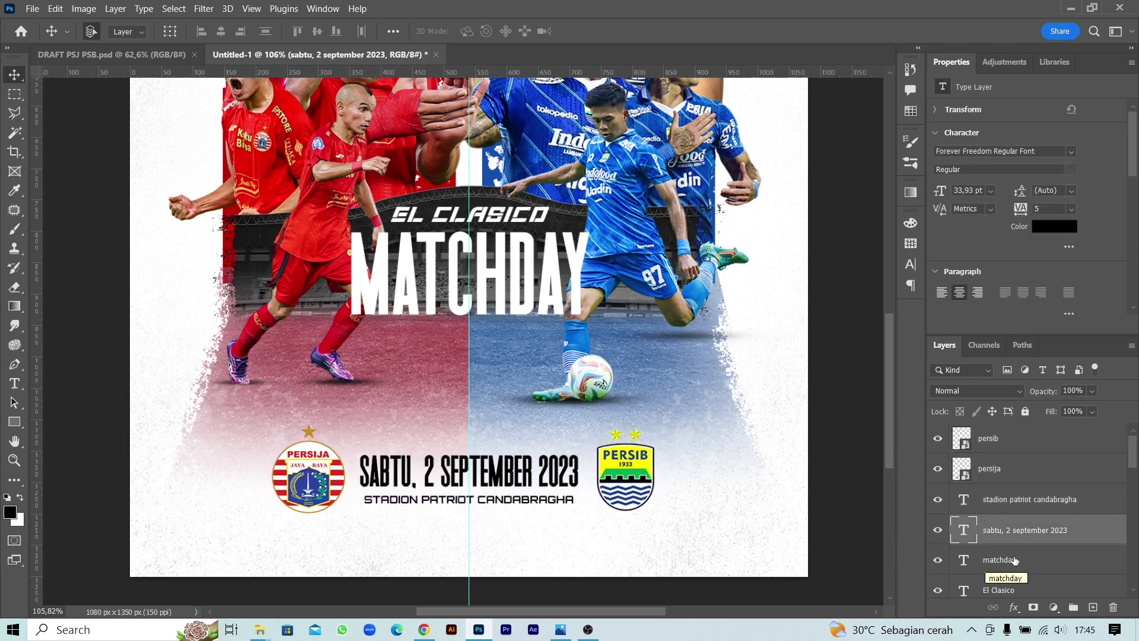
pyautogui.keyDown('shift'); pyautogui.click(1007, 447); pyautogui.keyUp('shift')
pyautogui.scroll(-1, 813, 531)
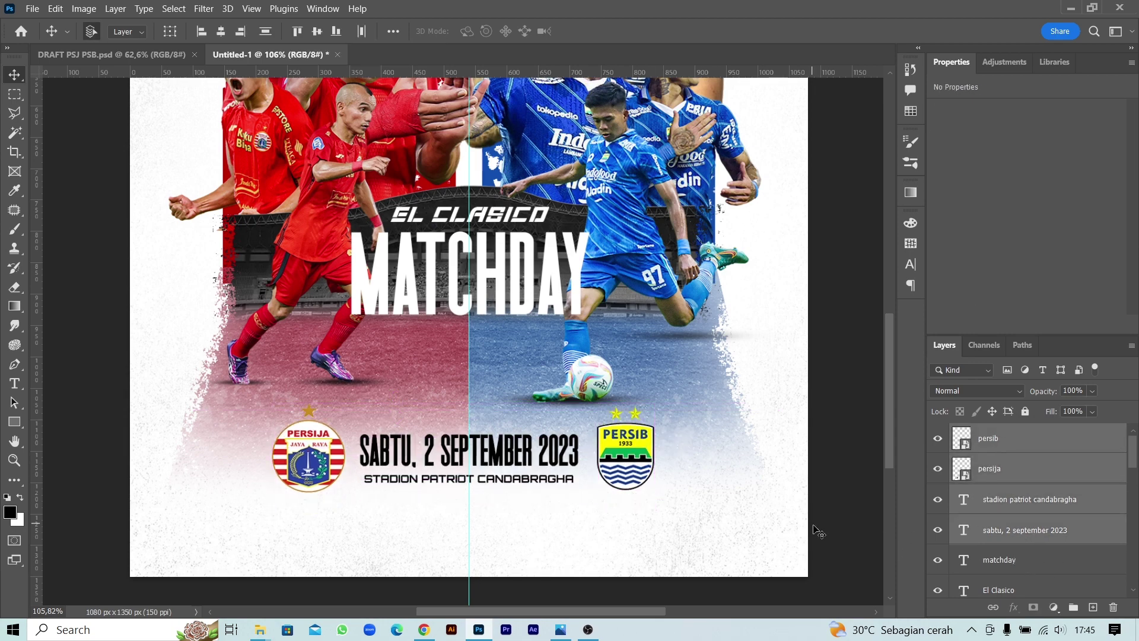
# Nudge the crests, match info and player artwork layers slightly lower.
pyautogui.scroll(-3, 747, 415)
pyautogui.hotkey('shift', 'Down')
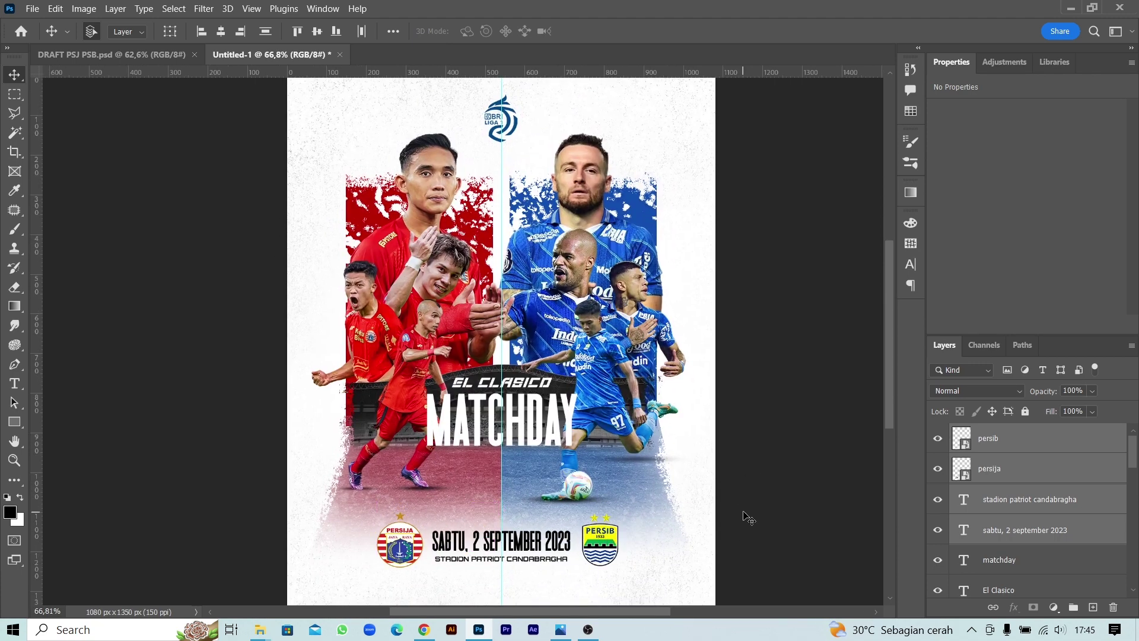
pyautogui.scroll(1, 751, 481)
pyautogui.hotkey('shift', 'Down')
pyautogui.scroll(-1, 749, 518)
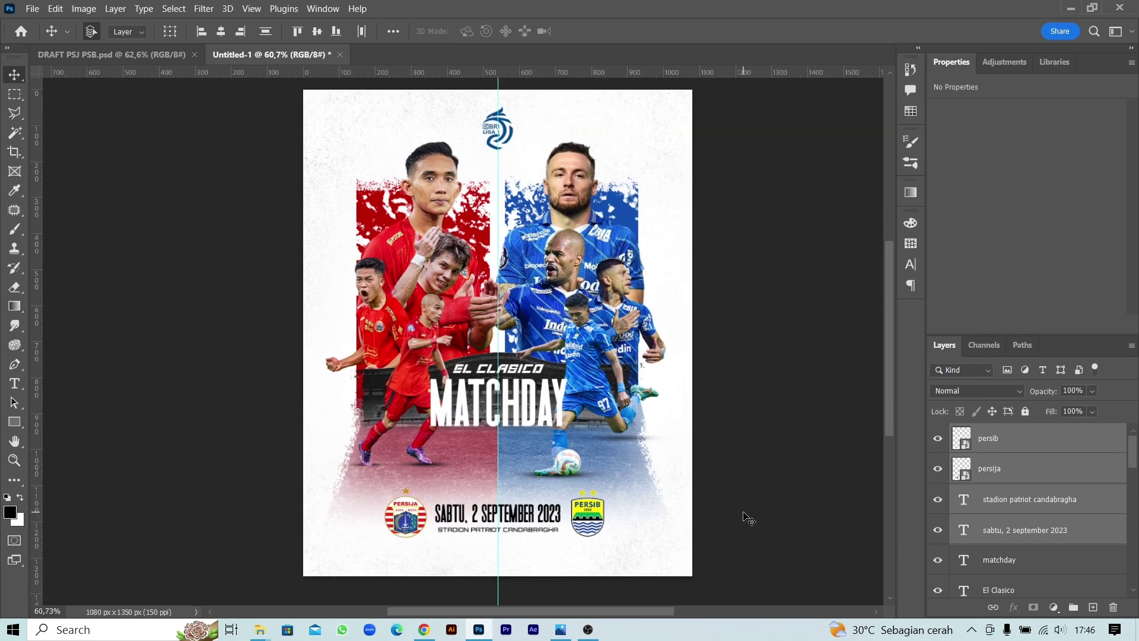
pyautogui.click(754, 504)
pyautogui.scroll(1, 763, 494)
pyautogui.scroll(-2, 1012, 486)
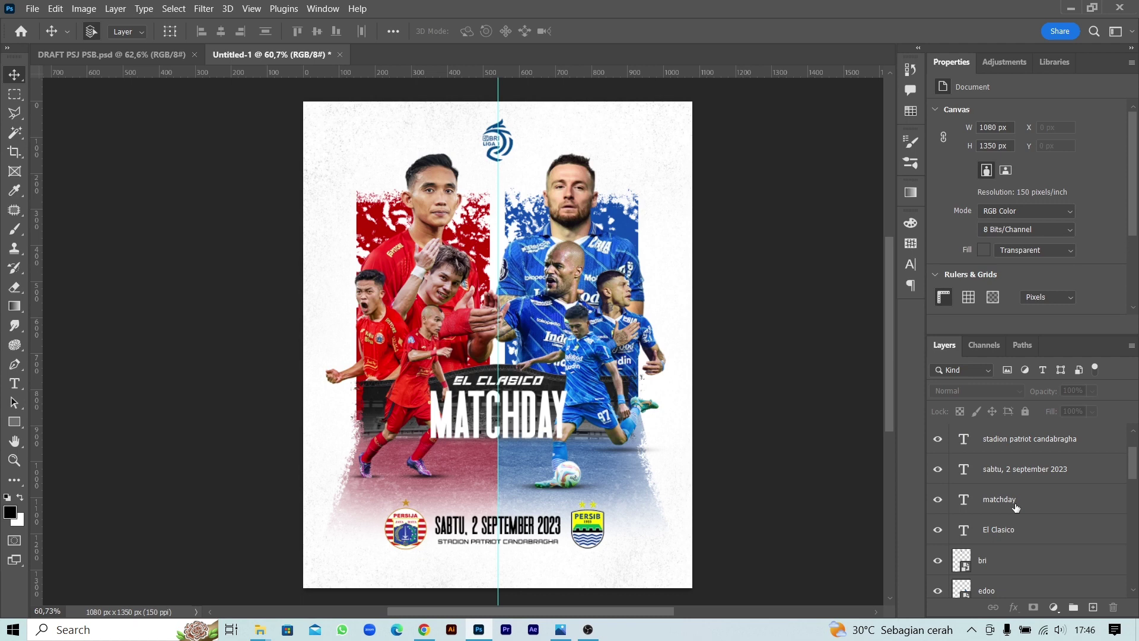
pyautogui.click(1009, 560)
pyautogui.scroll(-4, 1016, 533)
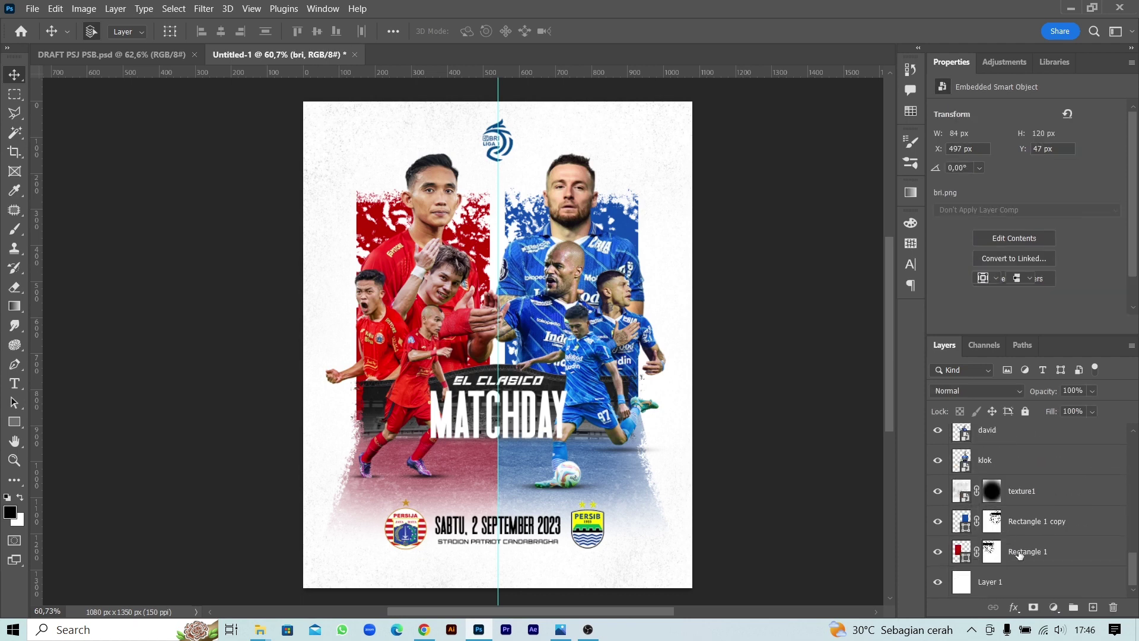
pyautogui.keyDown('shift'); pyautogui.click(1020, 591); pyautogui.keyUp('shift')
pyautogui.press('Down')
pyautogui.press('Down')
pyautogui.press('Down')
pyautogui.press('Down')
pyautogui.press('Down')
pyautogui.press('Down')
pyautogui.press('Down')
pyautogui.press('Down')
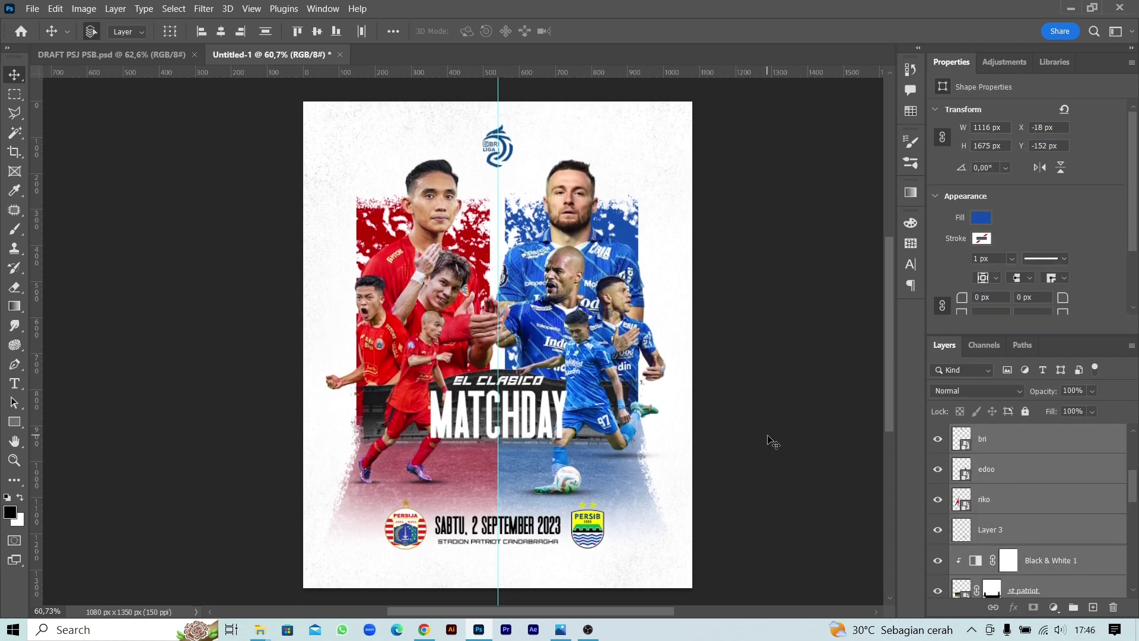
pyautogui.press('Down')
pyautogui.press('Down')
pyautogui.press('Down')
# Group the crests and match info layers and give the group an outer glow.
pyautogui.scroll(5, 1015, 504)
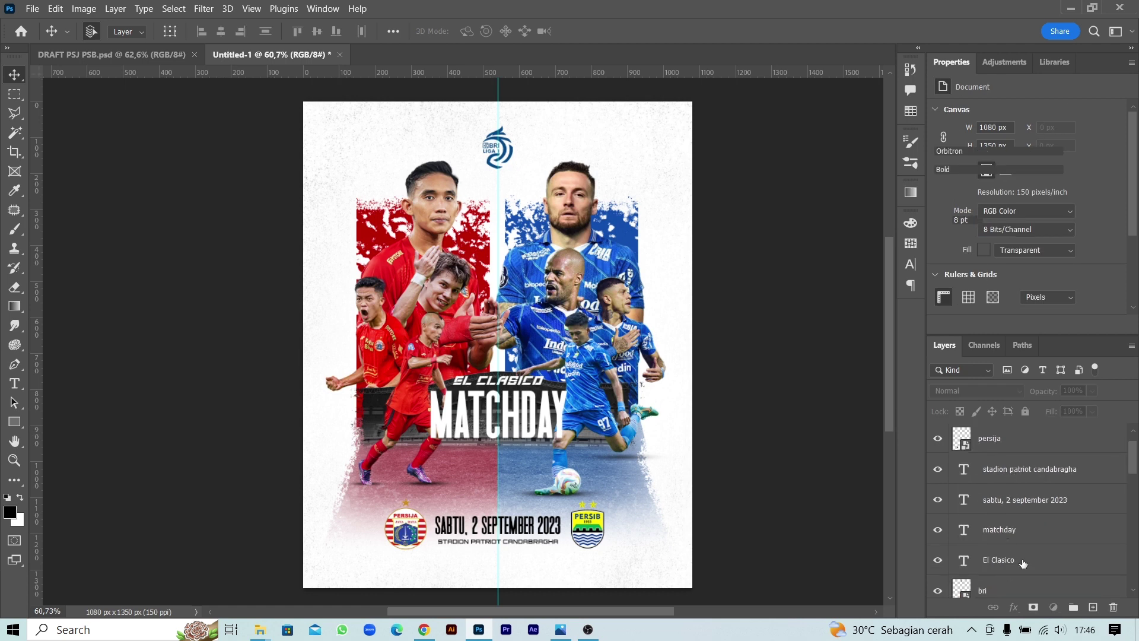
pyautogui.click(1008, 469)
pyautogui.keyDown('shift'); pyautogui.click(1015, 563); pyautogui.keyUp('shift')
pyautogui.scroll(1, 1016, 564)
pyautogui.click(1009, 439)
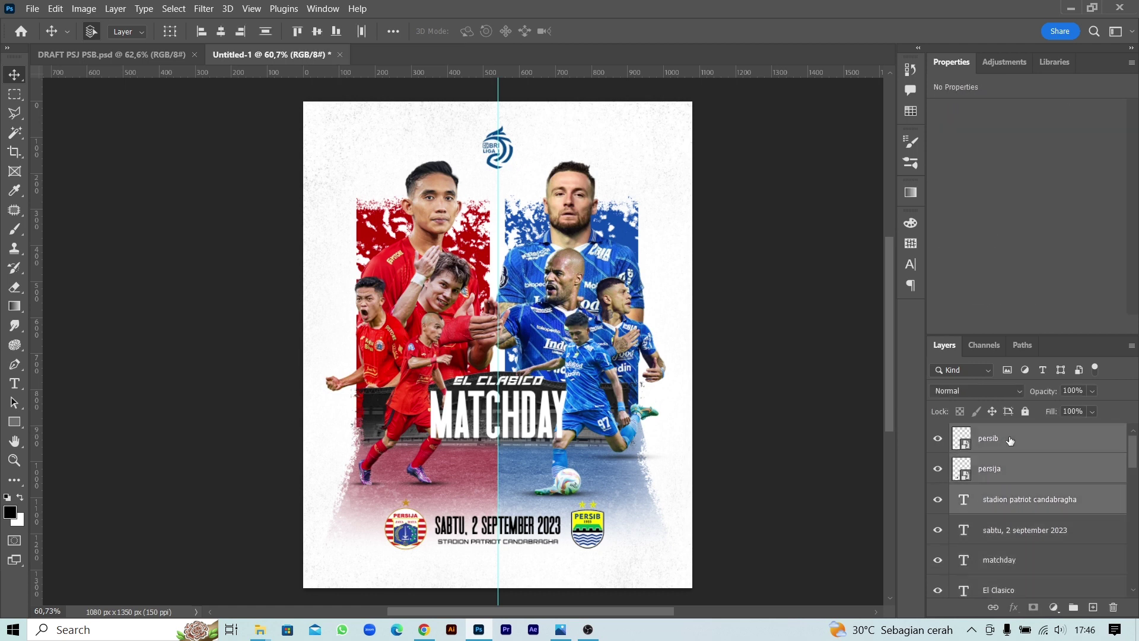
pyautogui.keyDown('shift'); pyautogui.click(1017, 534); pyautogui.keyUp('shift')
pyautogui.hotkey('ctrl', 'g')
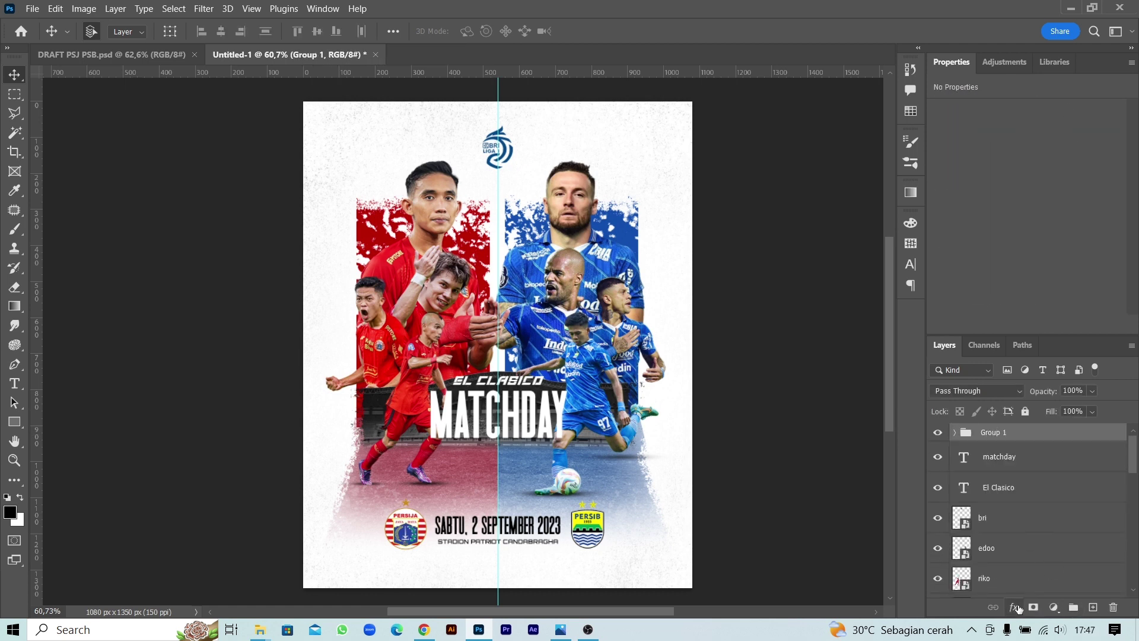
pyautogui.doubleClick(1044, 445)
pyautogui.click(587, 380)
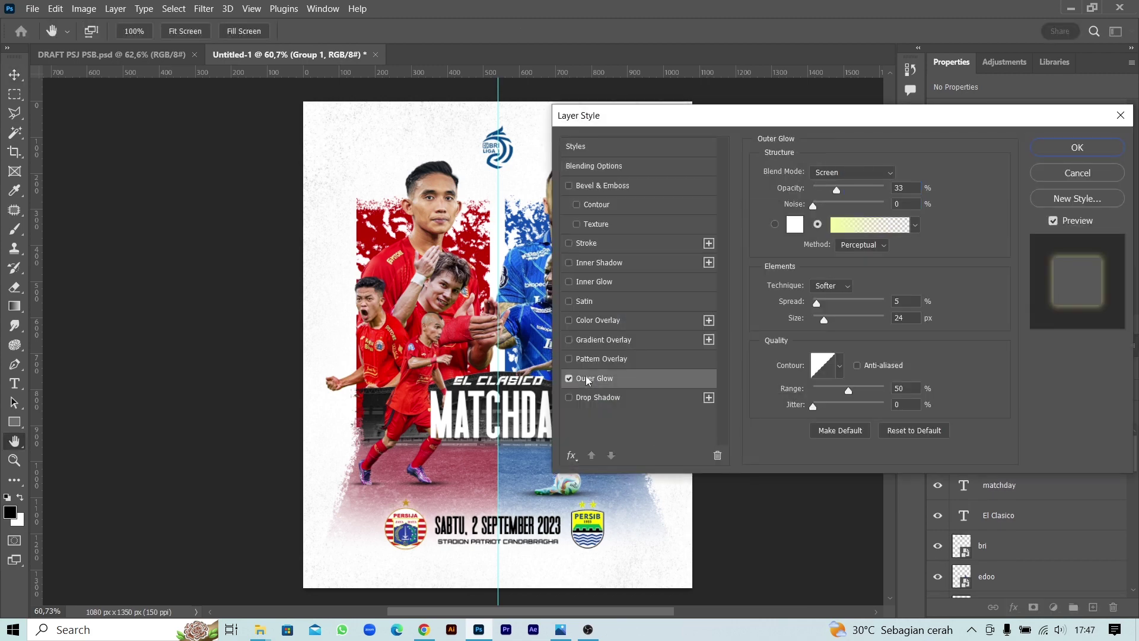
pyautogui.moveTo(824, 315); pyautogui.dragTo(841, 325)
pyautogui.click(1077, 147)
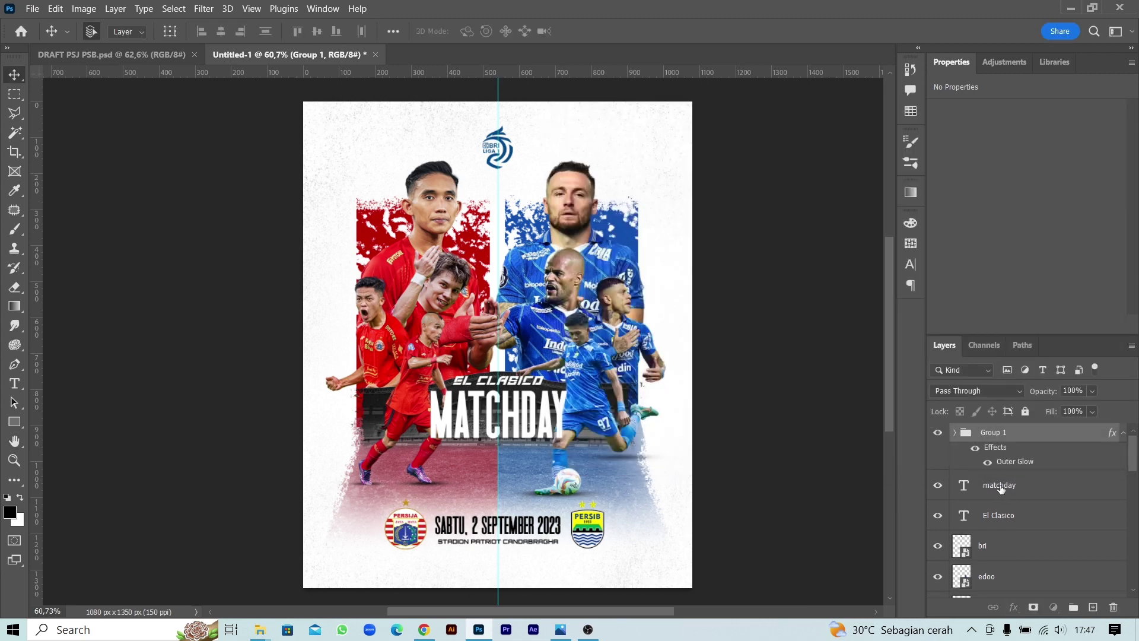
# Group MATCHDAY with El Clasico and add a drop shadow to the title group.
pyautogui.click(1001, 488)
pyautogui.keyDown('shift'); pyautogui.click(1009, 513); pyautogui.keyUp('shift')
pyautogui.hotkey('ctrl', 'g')
pyautogui.doubleClick(1045, 474)
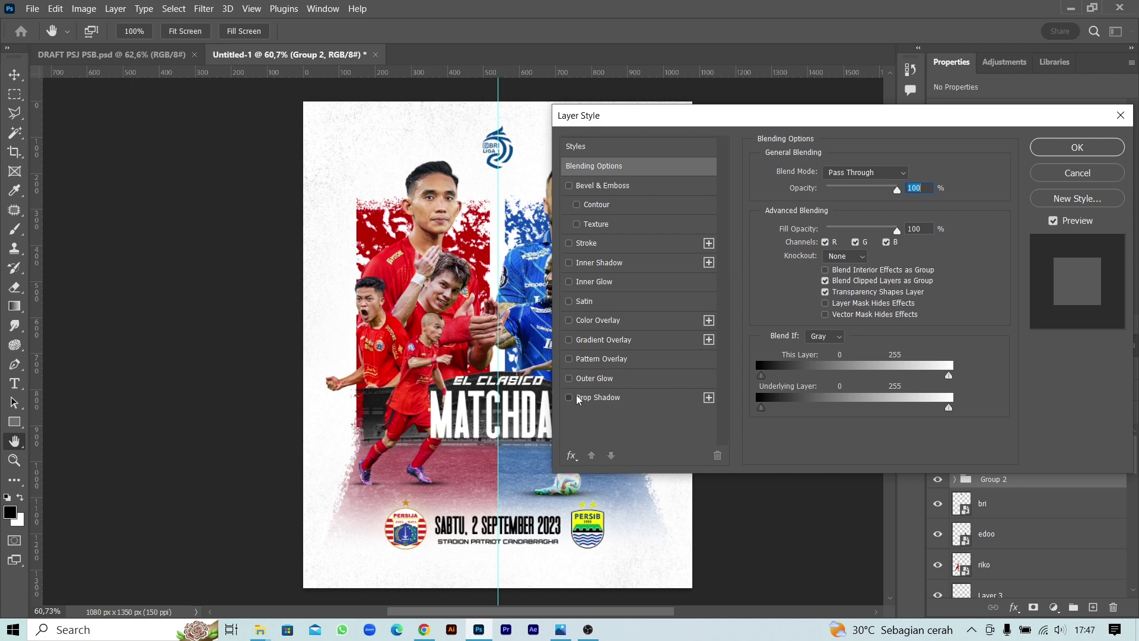
pyautogui.press('Escape')
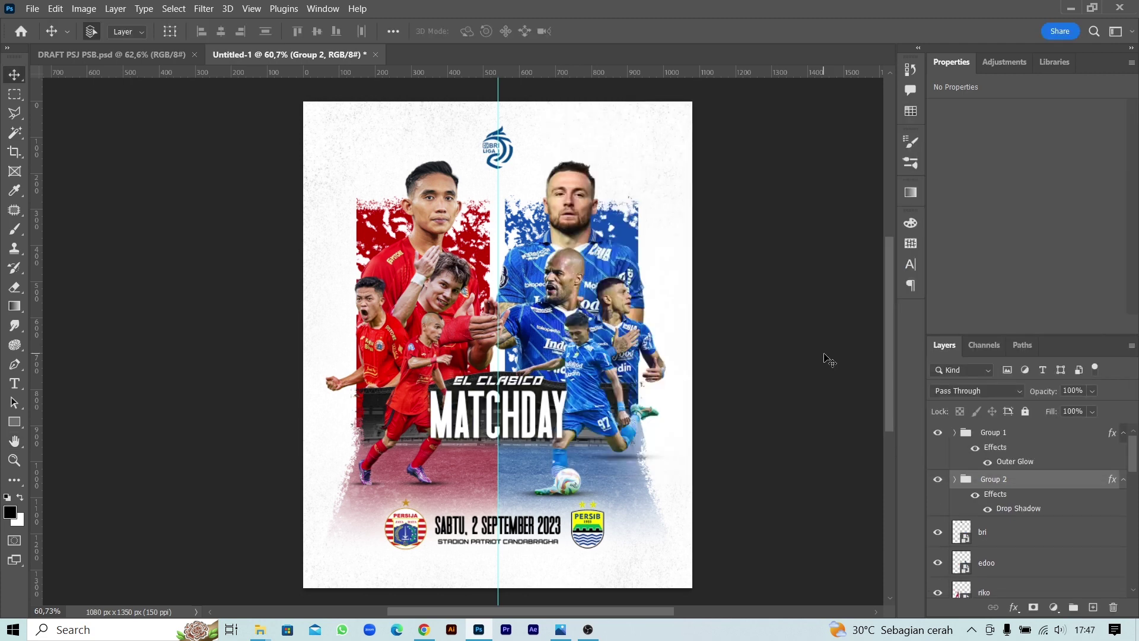
# Enlarge MATCHDAY to about 120% and set the drop shadow to 48% opacity, 5 px distance, size 40.
pyautogui.click(1016, 544)
pyautogui.hotkey('ctrl', 't')
pyautogui.moveTo(566, 439)
pyautogui.mouseDown()
pyautogui.moveTo(582, 457)
pyautogui.moveTo(557, 439)
pyautogui.mouseUp()
pyautogui.press('Return')
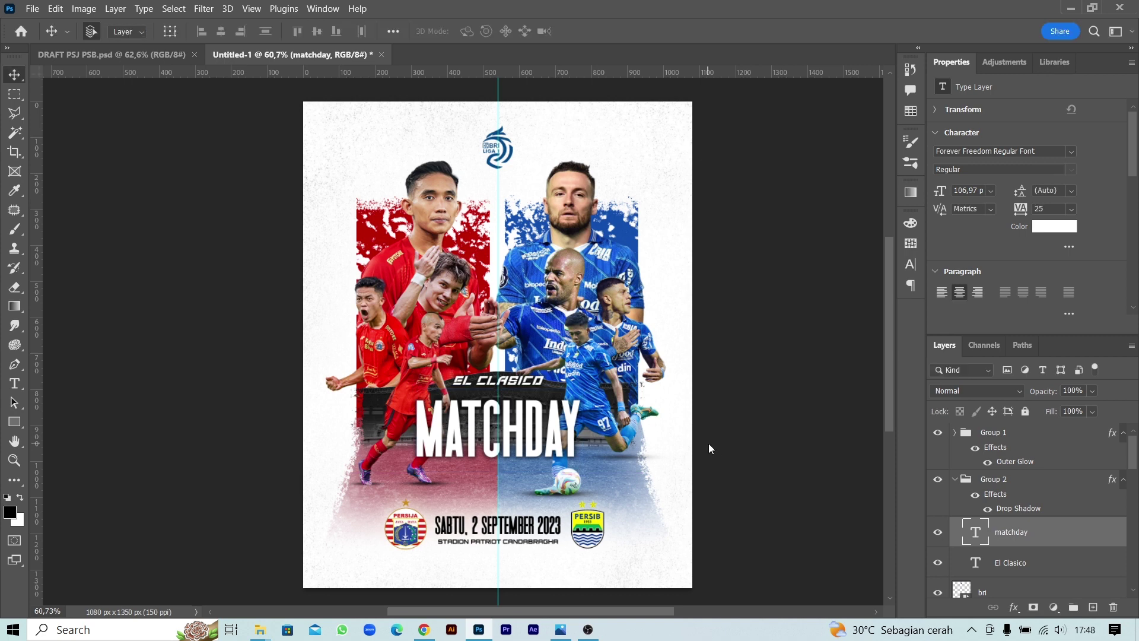
pyautogui.doubleClick(1018, 509)
pyautogui.moveTo(826, 255); pyautogui.dragTo(826, 270)
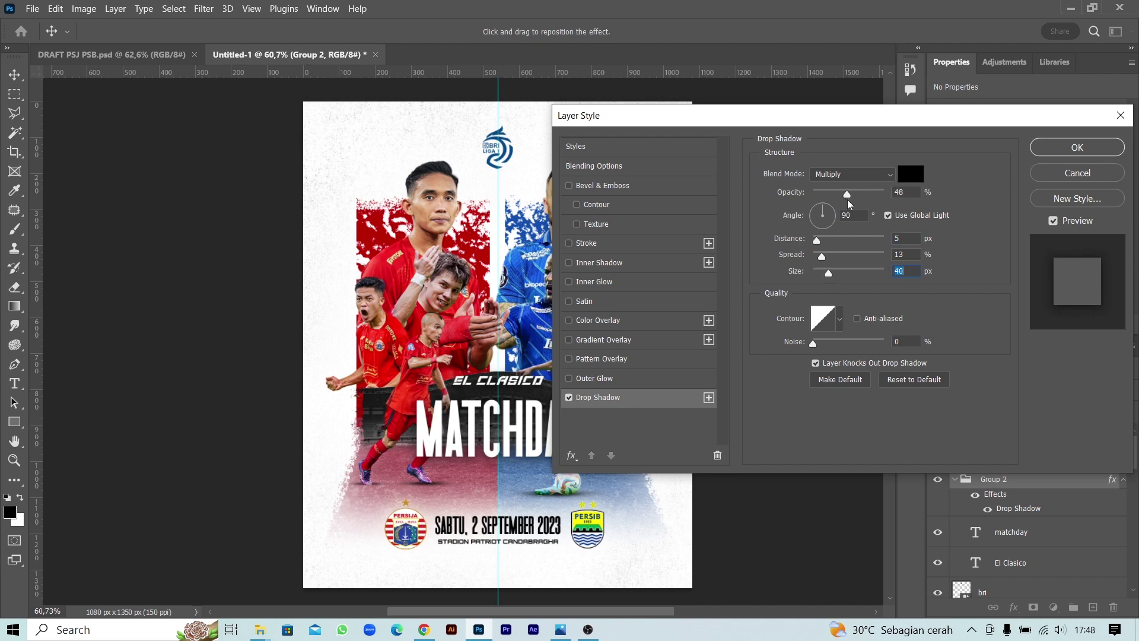
pyautogui.press('Return')
pyautogui.click(986, 555)
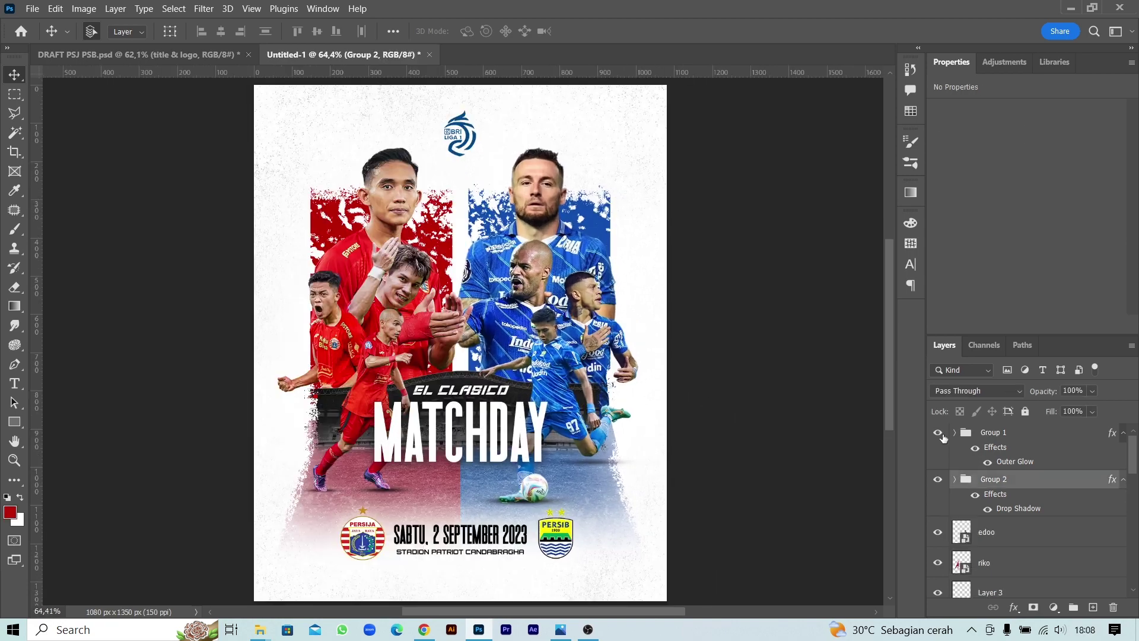
# Hide Group 1, stamp the visible artwork to a new layer, and apply Image > Apply Image.
pyautogui.click(938, 433)
pyautogui.hotkey('ctrl', 'shift', 'alt', 'e')
pyautogui.click(84, 9)
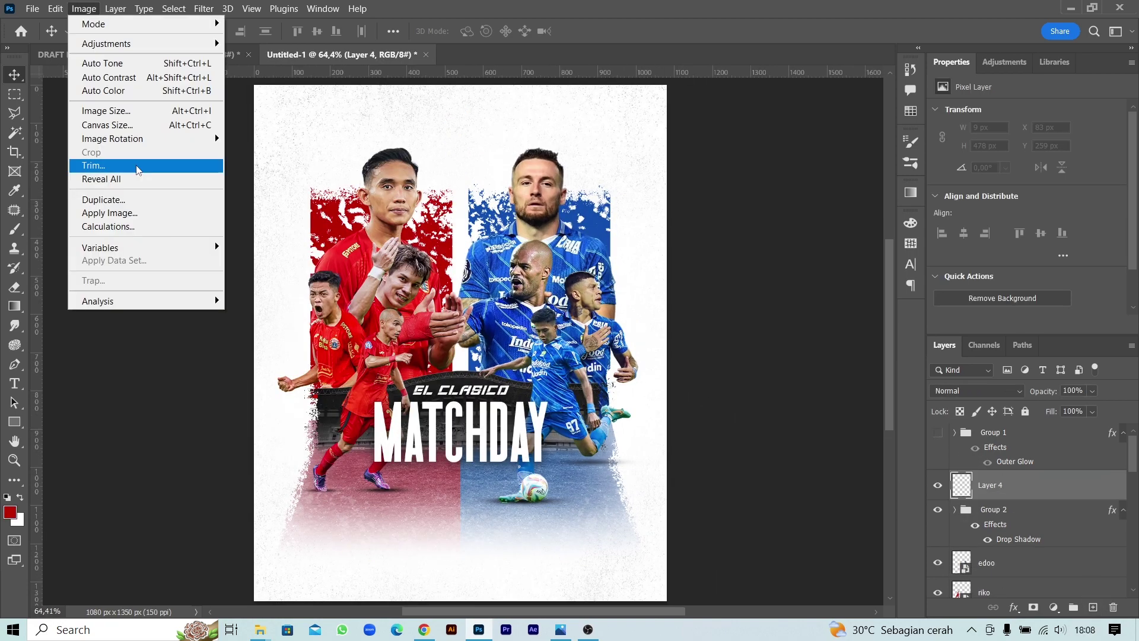
pyautogui.click(101, 217)
pyautogui.click(663, 142)
# In the Camera Raw Filter, raise exposure to +0.15 and adjust Texture.
pyautogui.click(203, 9)
pyautogui.press('Escape')
pyautogui.hotkey('ctrl', 'shift', 'a')
pyautogui.click(977, 166)
pyautogui.moveTo(1031, 261)
pyautogui.mouseDown()
pyautogui.moveTo(1039, 277)
pyautogui.moveTo(1019, 329)
pyautogui.mouseUp()
pyautogui.moveTo(1030, 377)
pyautogui.mouseDown()
pyautogui.moveTo(984, 377)
pyautogui.moveTo(1045, 372)
pyautogui.moveTo(1024, 443)
pyautogui.moveTo(1037, 457)
pyautogui.mouseUp()
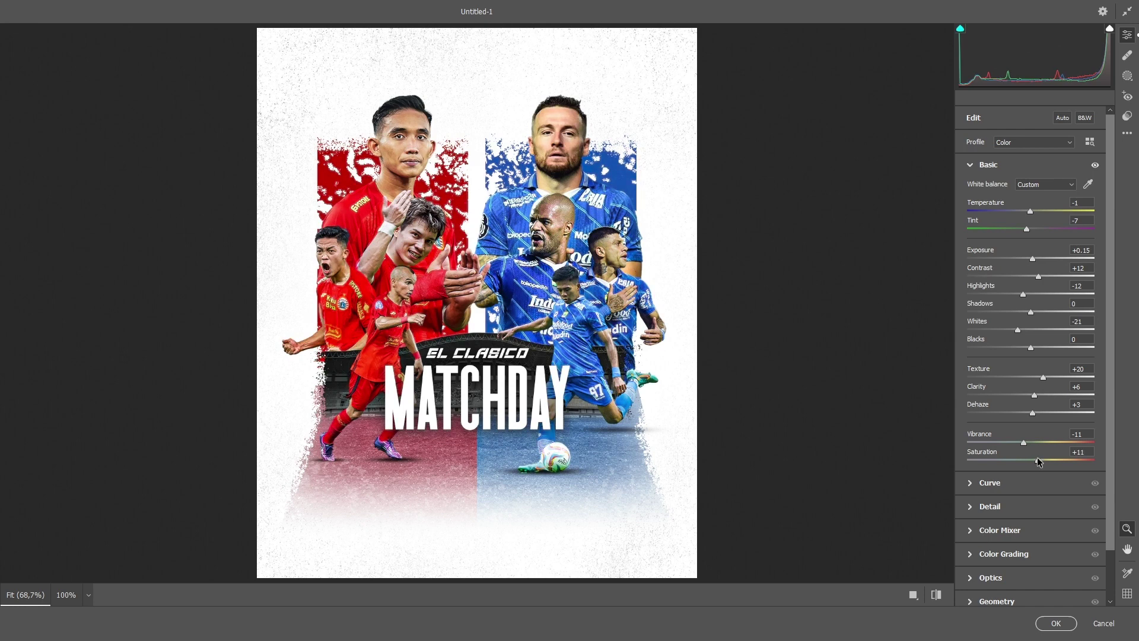
pyautogui.scroll(-2, 1022, 454)
# Add noise reduction and sharpening, a corner vignette and film grain, then apply Camera Raw.
pyautogui.click(1021, 454)
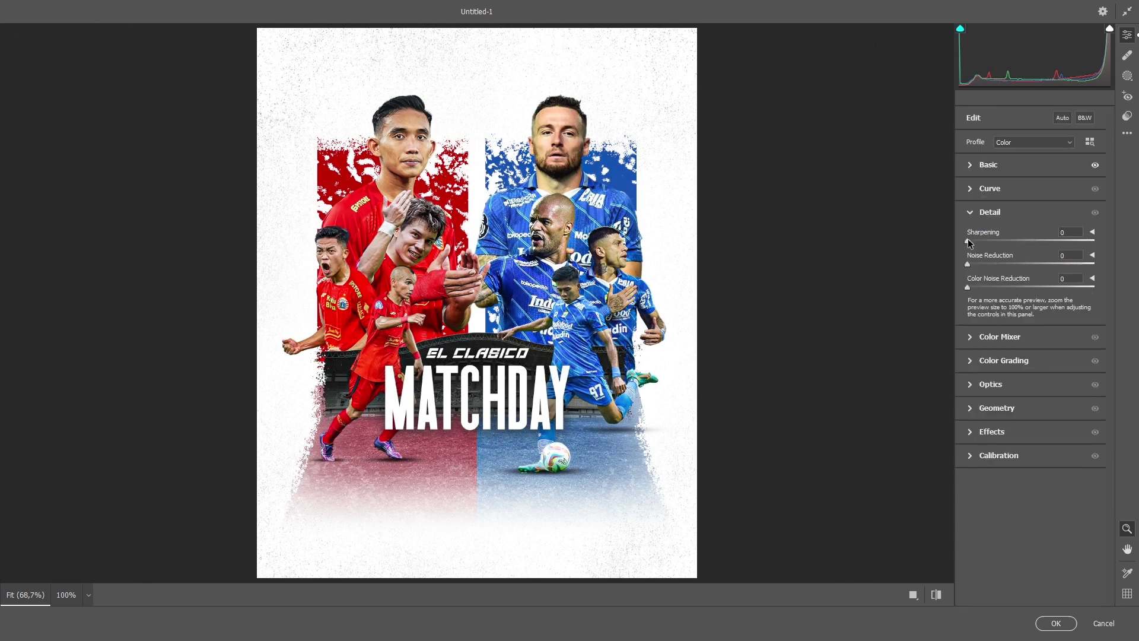
pyautogui.moveTo(1006, 248); pyautogui.dragTo(991, 264)
pyautogui.click(970, 385)
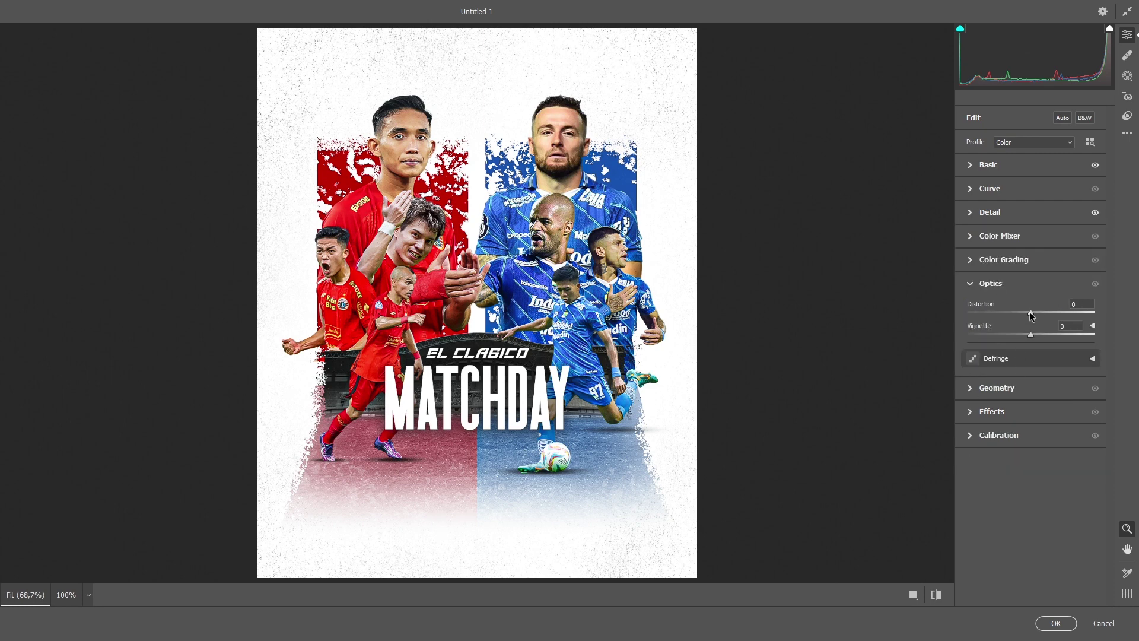
pyautogui.moveTo(1030, 334); pyautogui.dragTo(1006, 335)
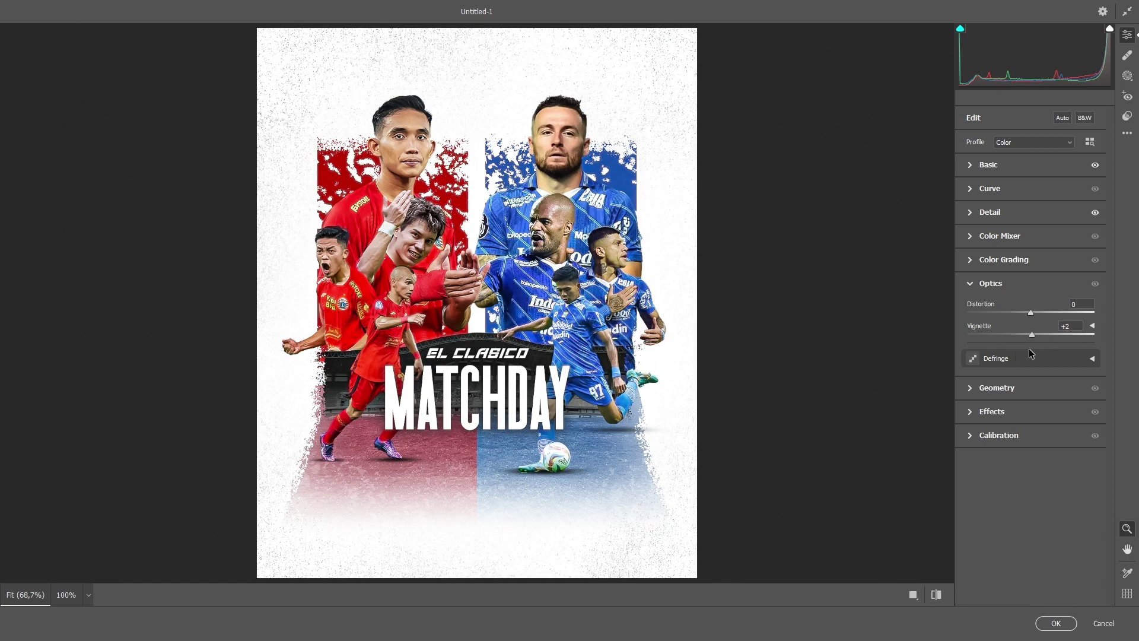
pyautogui.click(973, 388)
pyautogui.click(976, 409)
pyautogui.moveTo(969, 359); pyautogui.dragTo(1024, 394)
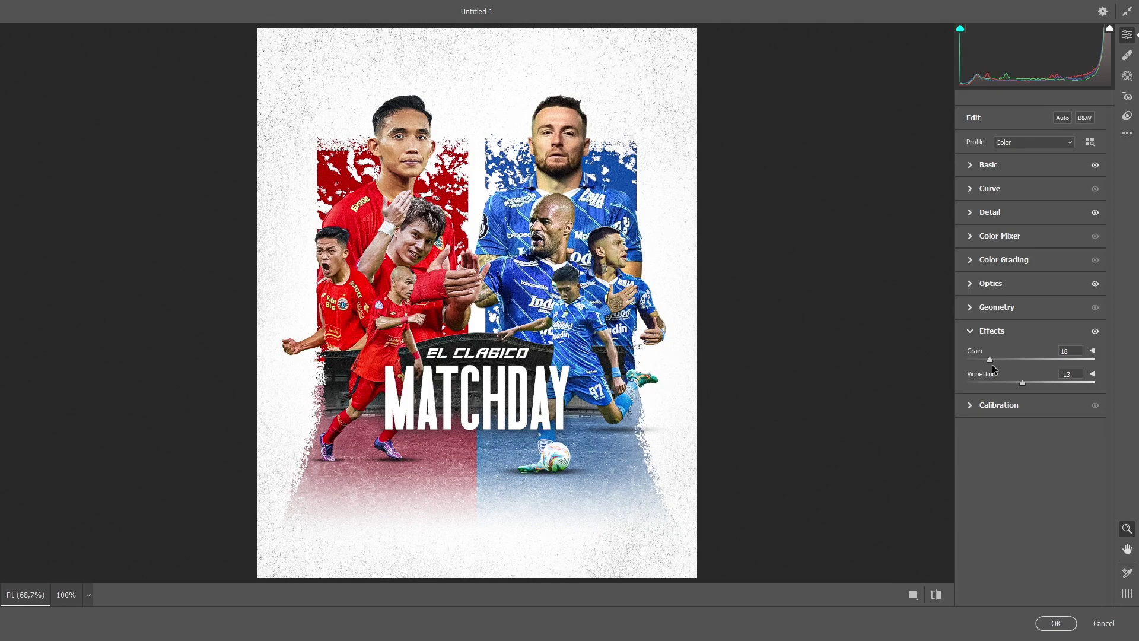
pyautogui.click(1056, 623)
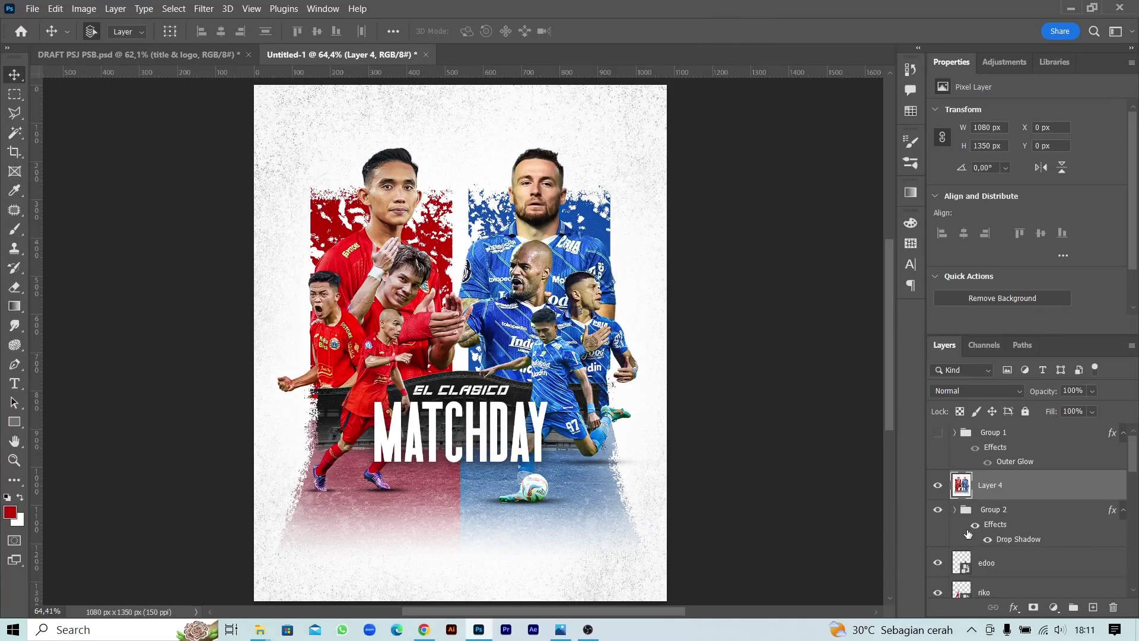
# Toggle Group 1's eye icon to show the crests, date and venue again.
pyautogui.click(940, 434)
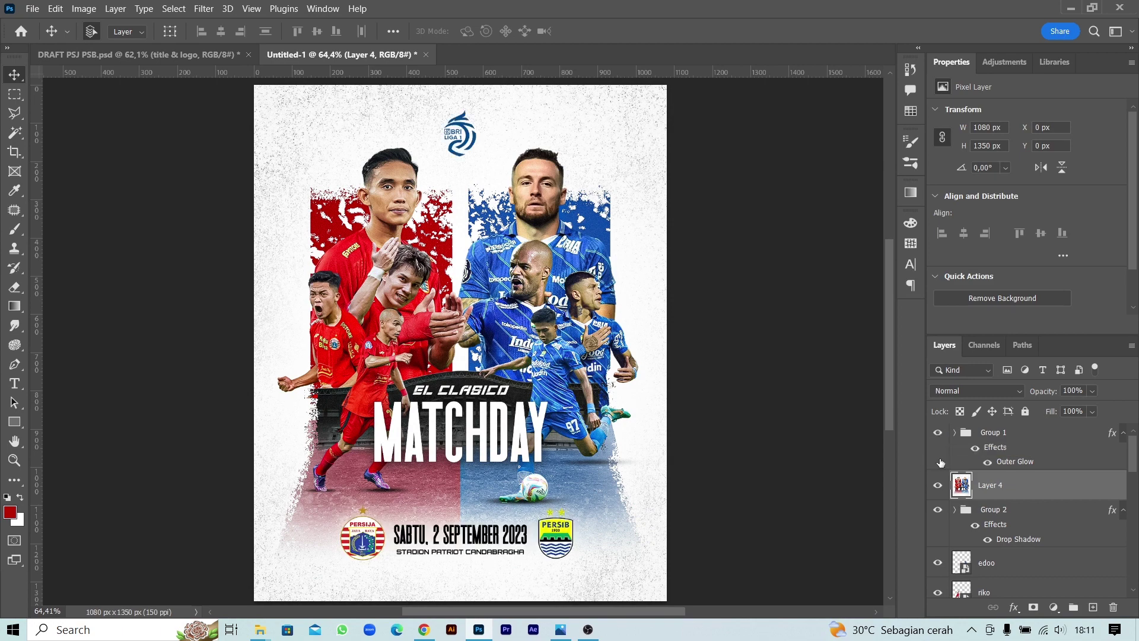